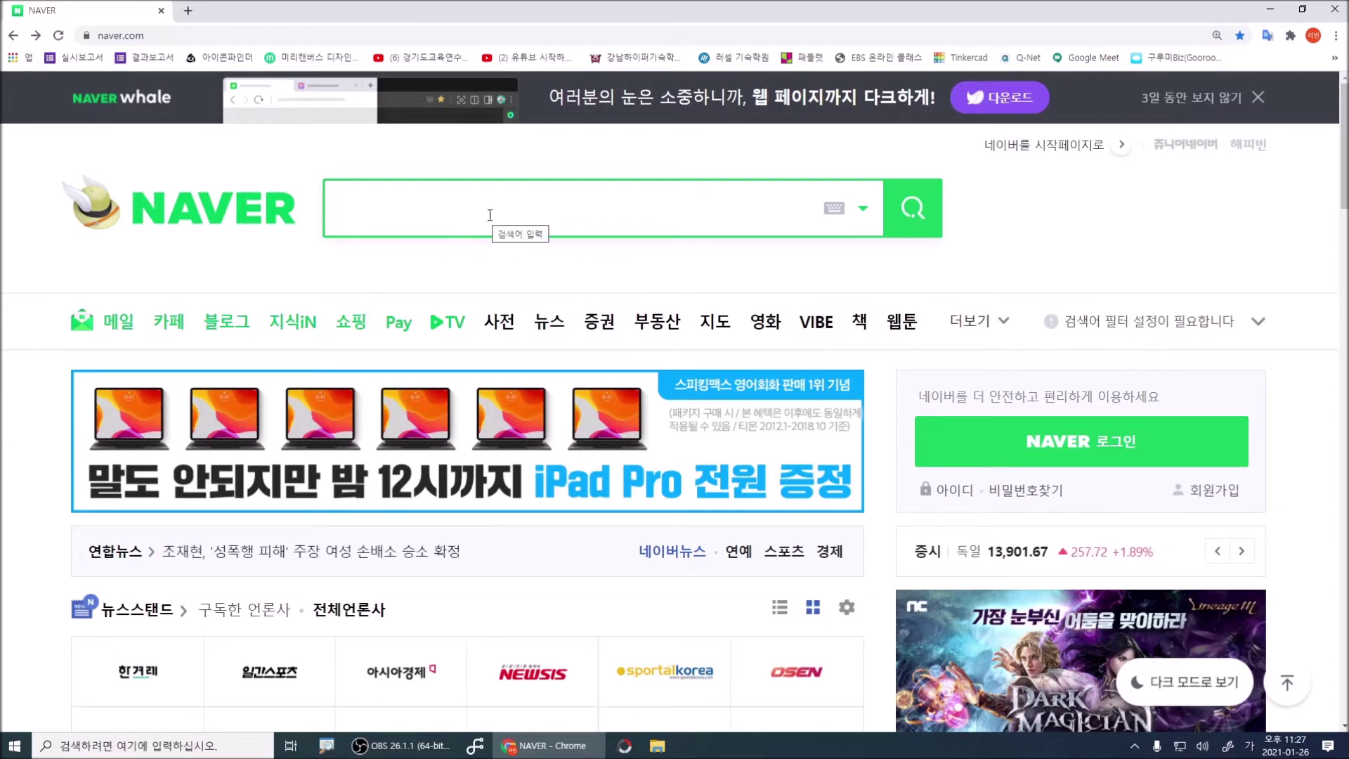
pyautogui.write('ㅇ아이콘파인ㄷㅓ')
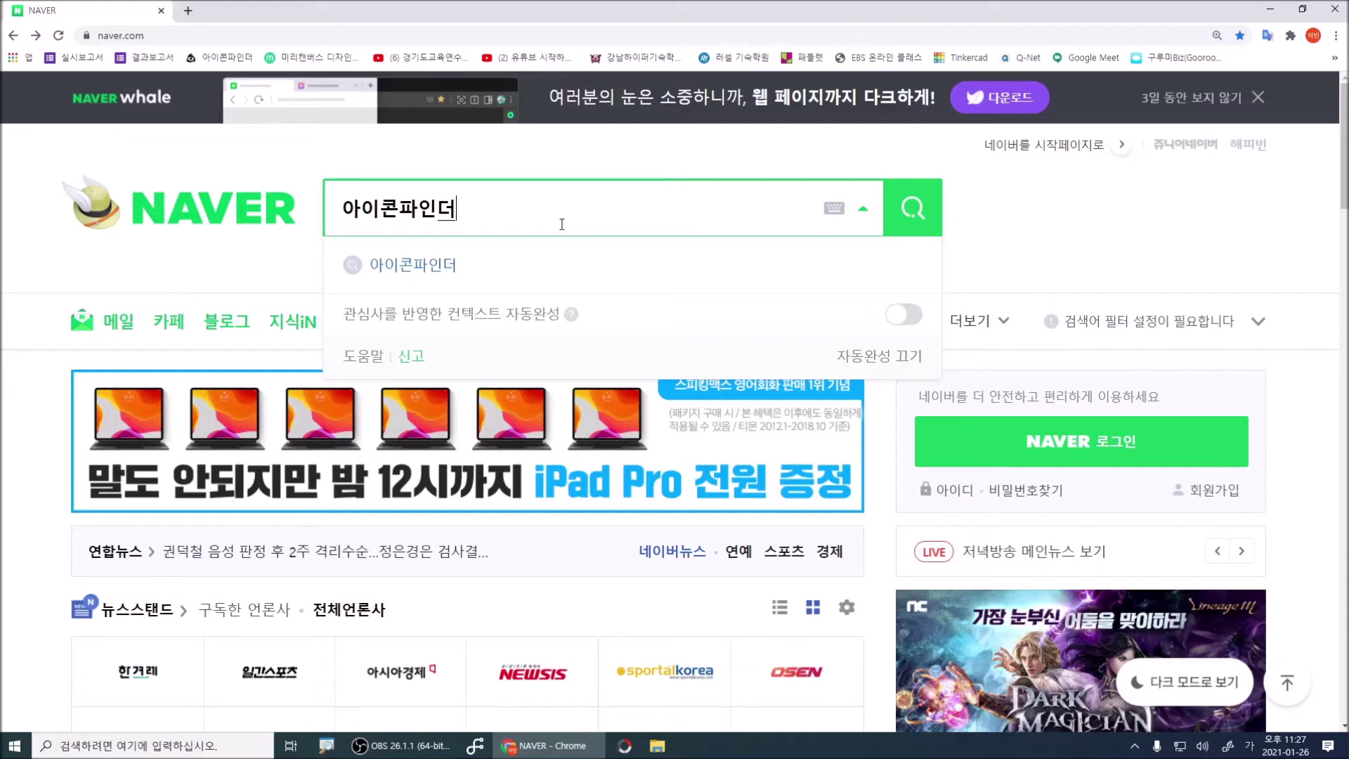
pyautogui.press('Return')
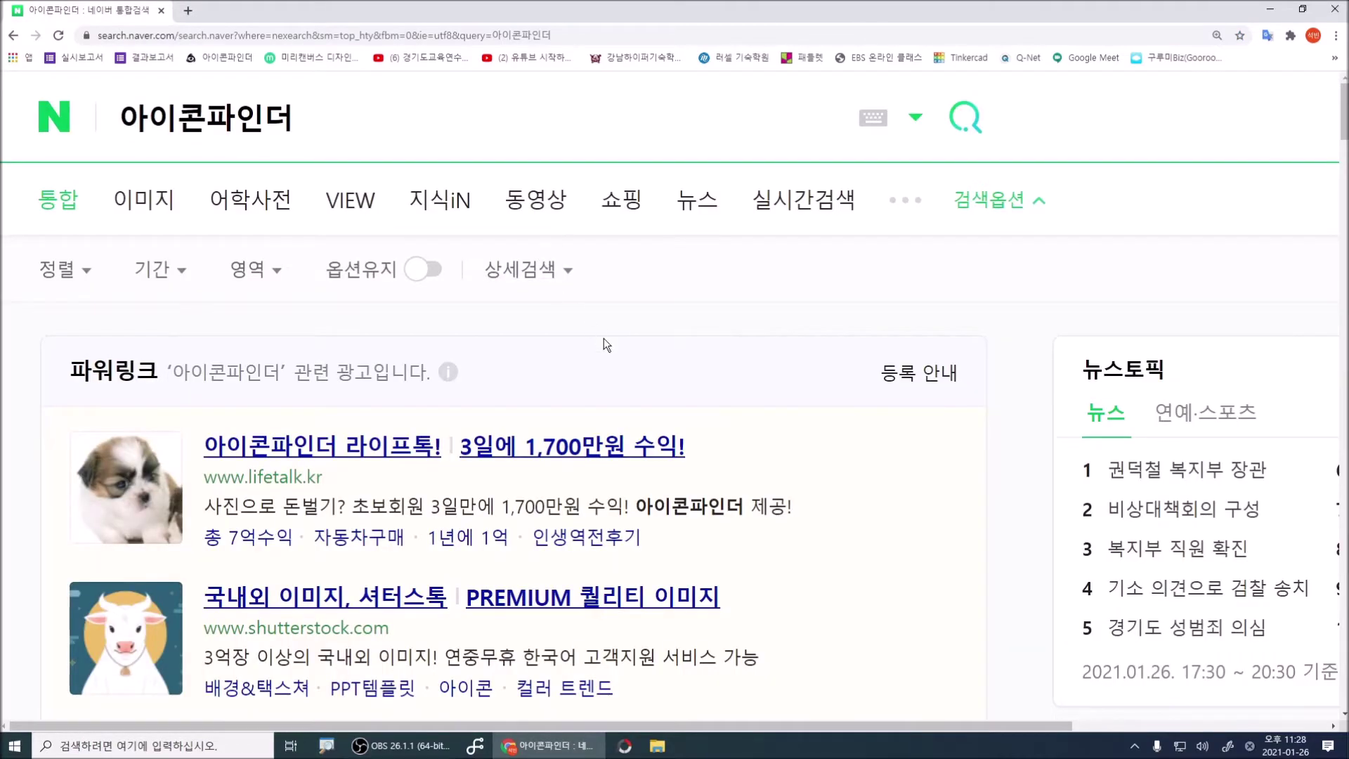
pyautogui.scroll(-8, 605, 339)
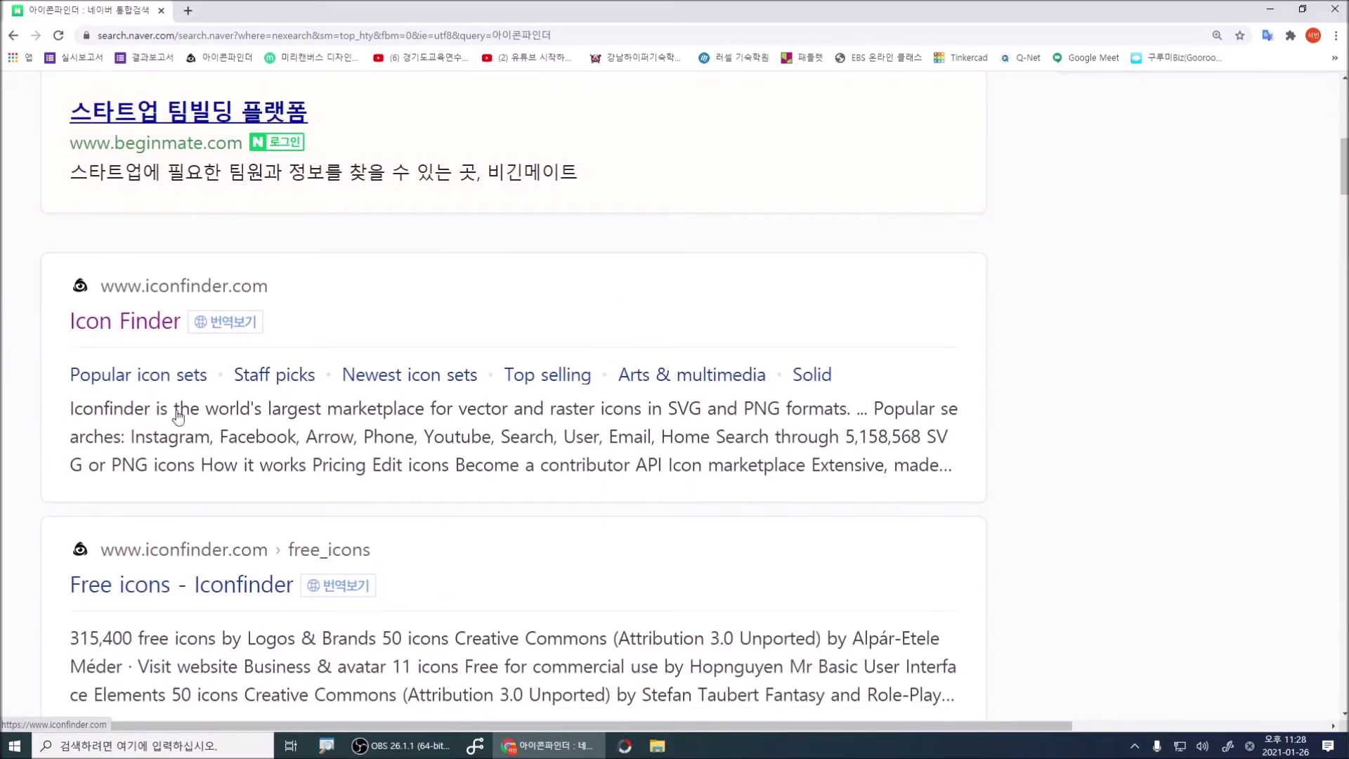
pyautogui.click(147, 327)
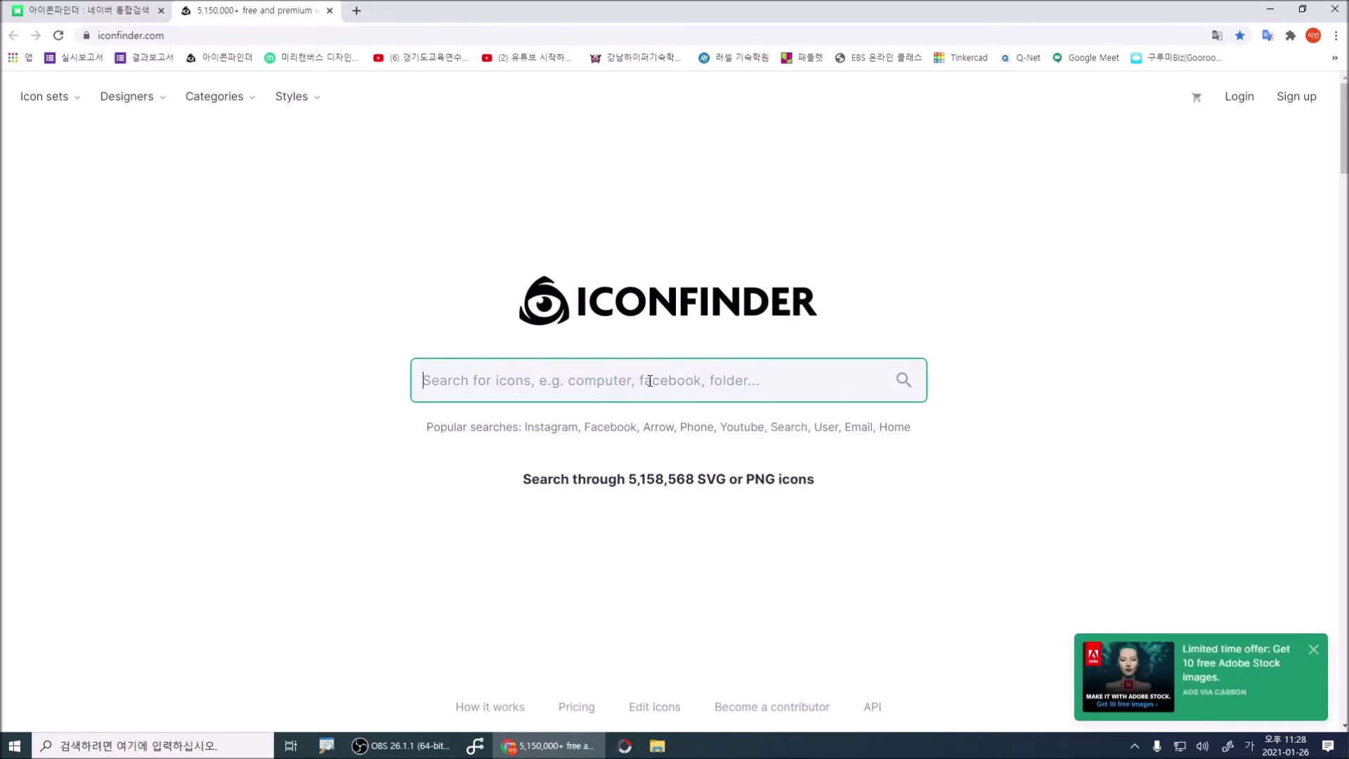
# - Enlarge the Iconfinder page to 175% and search for "computer" icons using the suggested term
pyautogui.scroll(4, 570, 369)
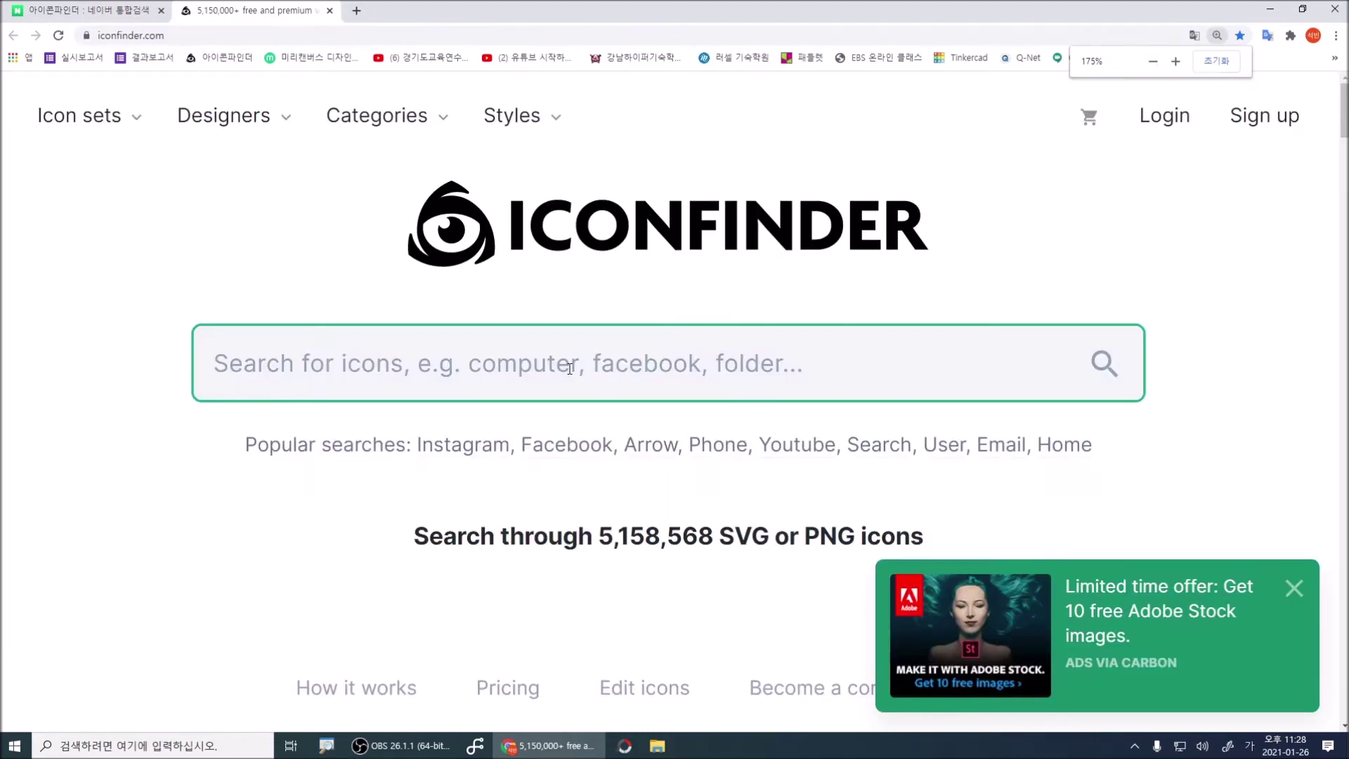
pyautogui.click(569, 370)
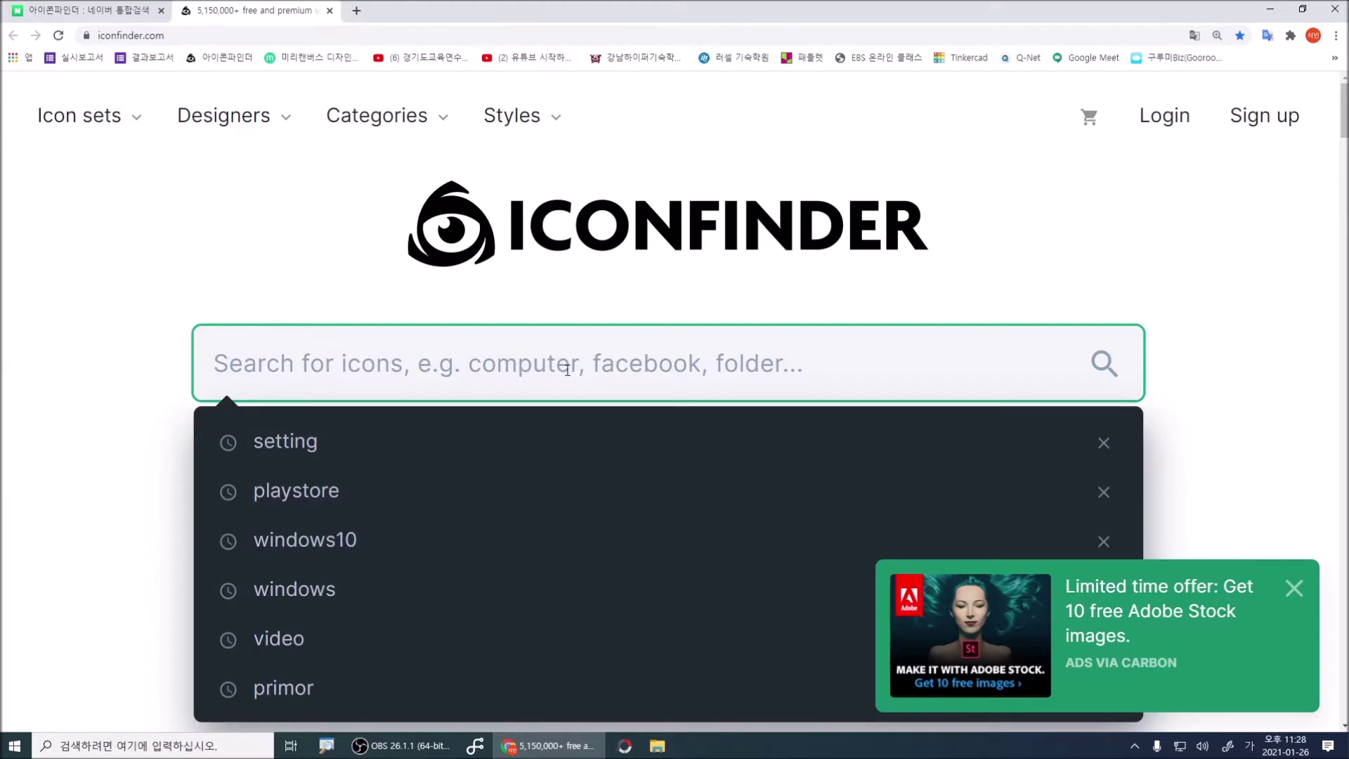
pyautogui.press('Hangul')
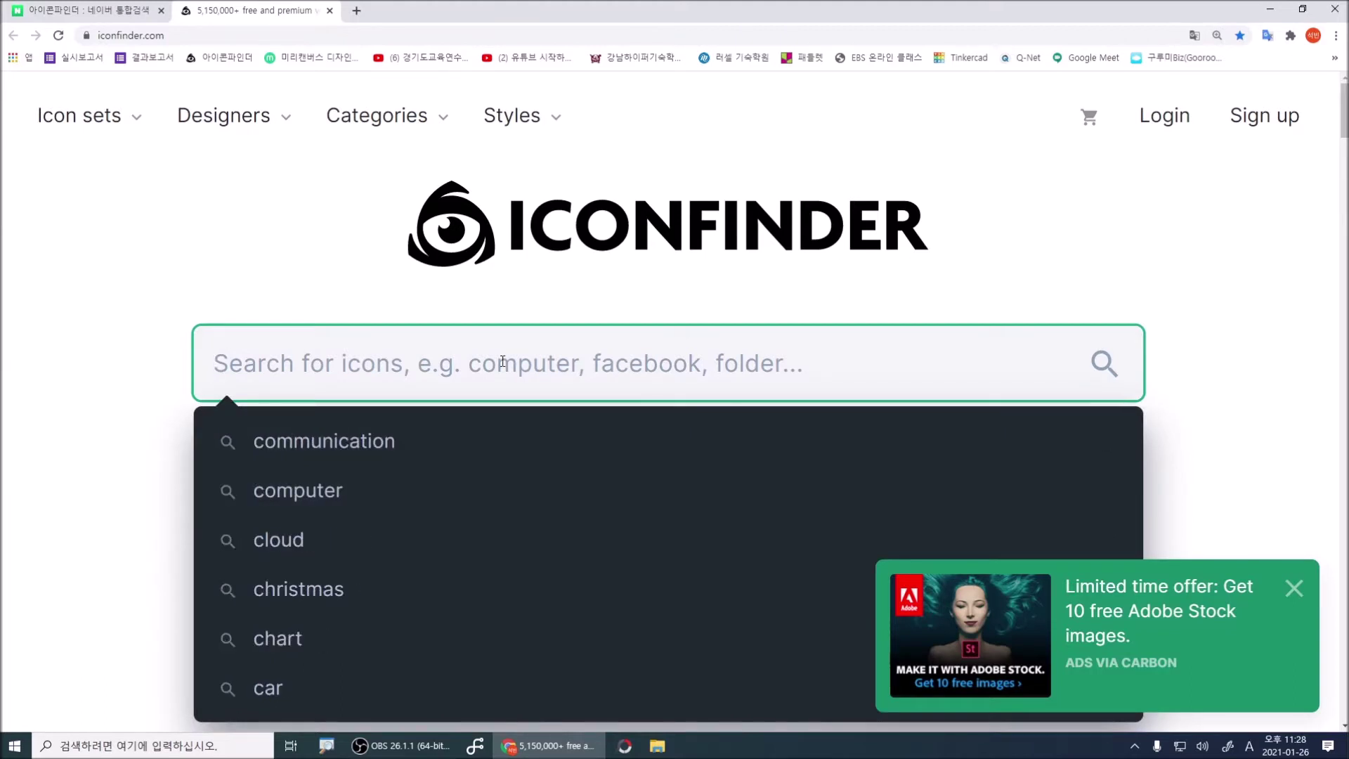
pyautogui.write('c')
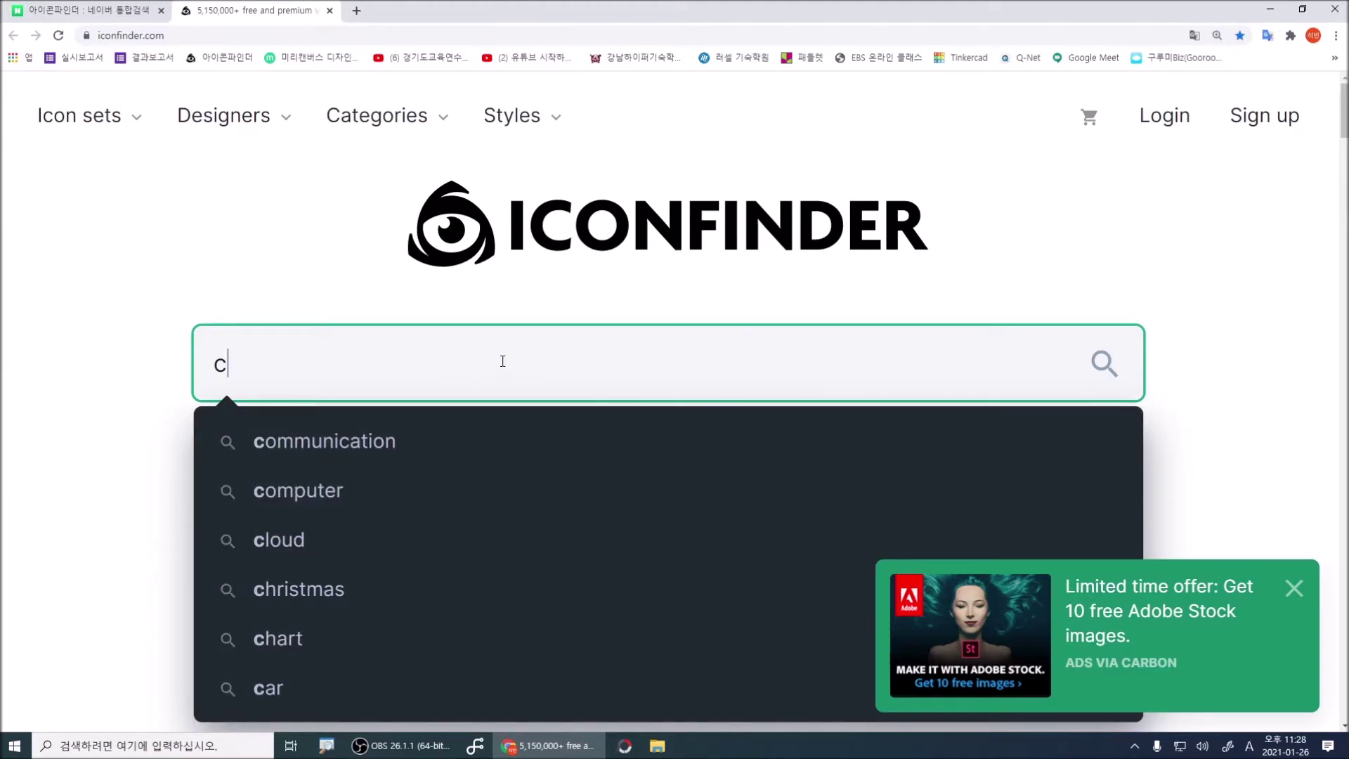
pyautogui.write('o')
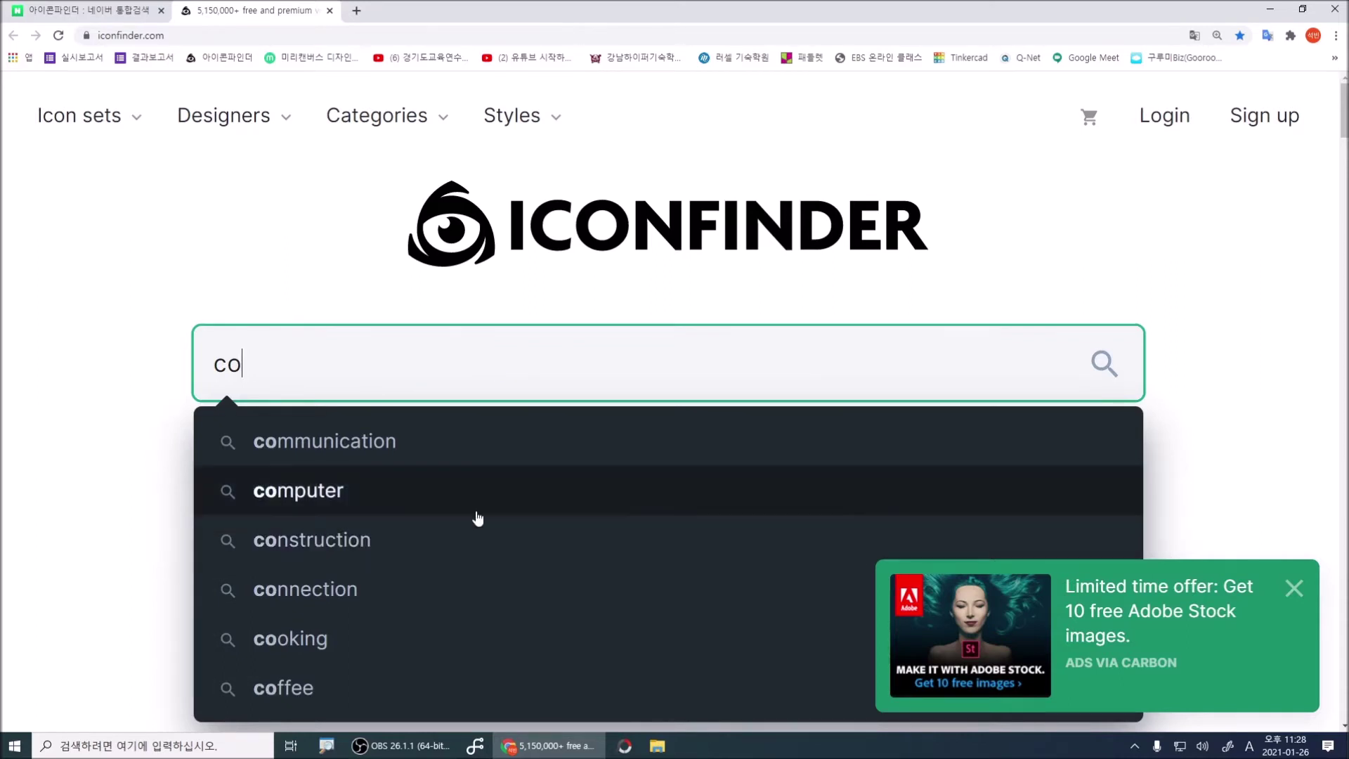
pyautogui.click(343, 494)
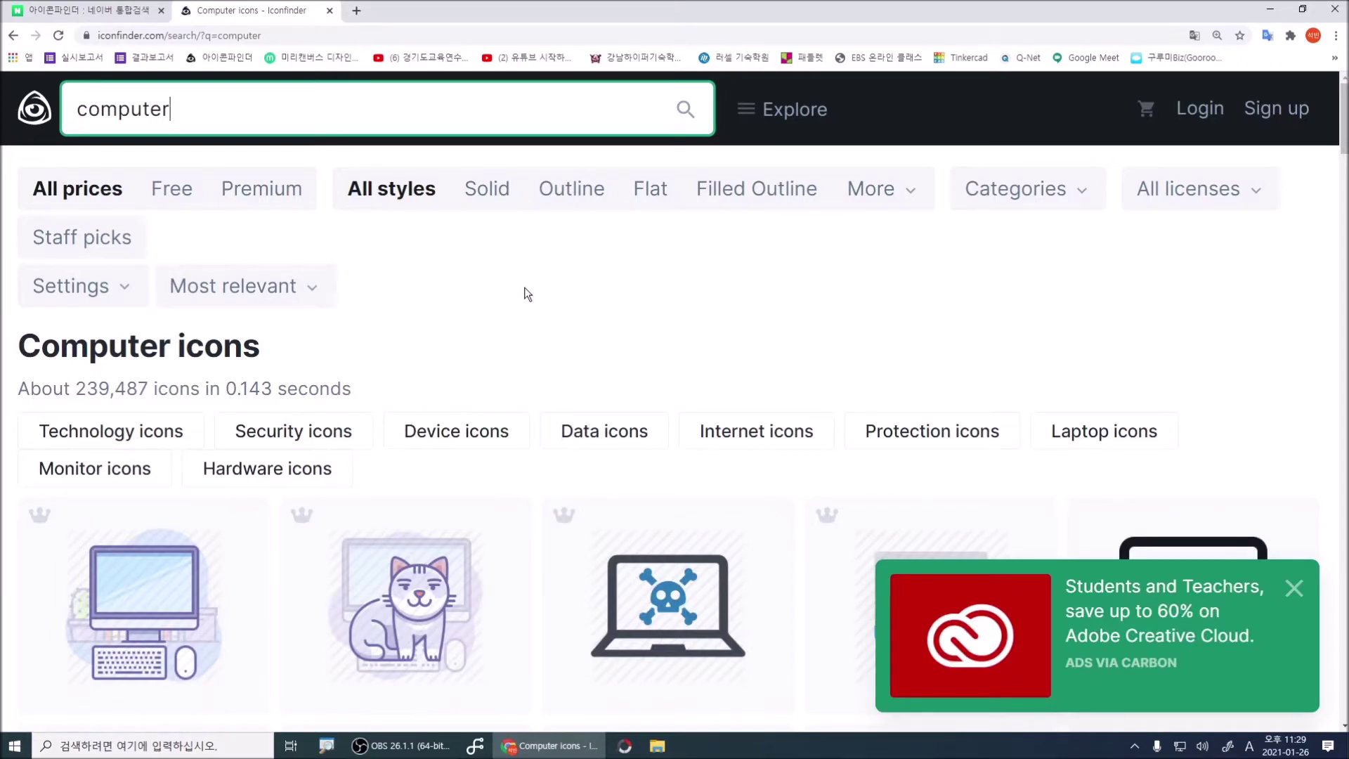
# - Open the download details of the free black desktop monitor icon in the first row of results
pyautogui.scroll(-5, 527, 294)
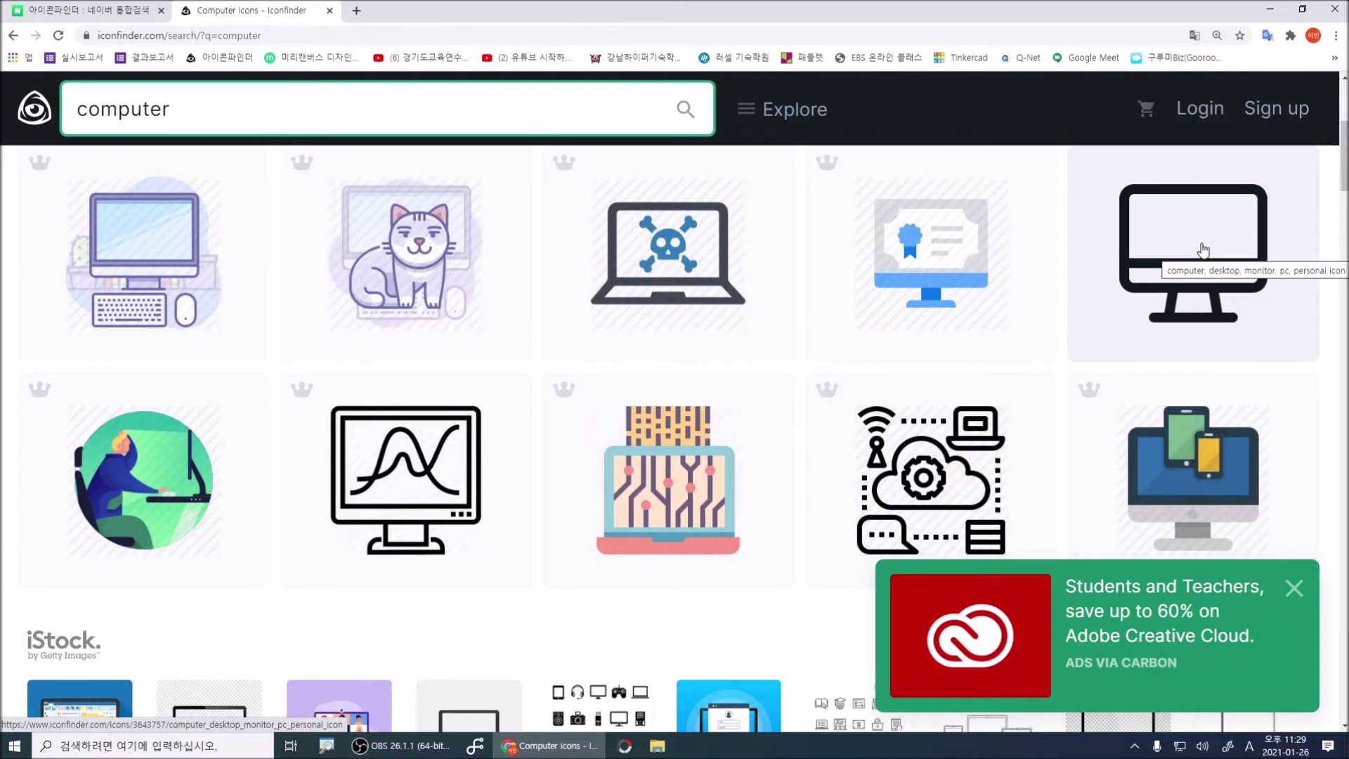
pyautogui.moveTo(1085, 160); pyautogui.dragTo(1302, 347)
pyautogui.press('Escape')
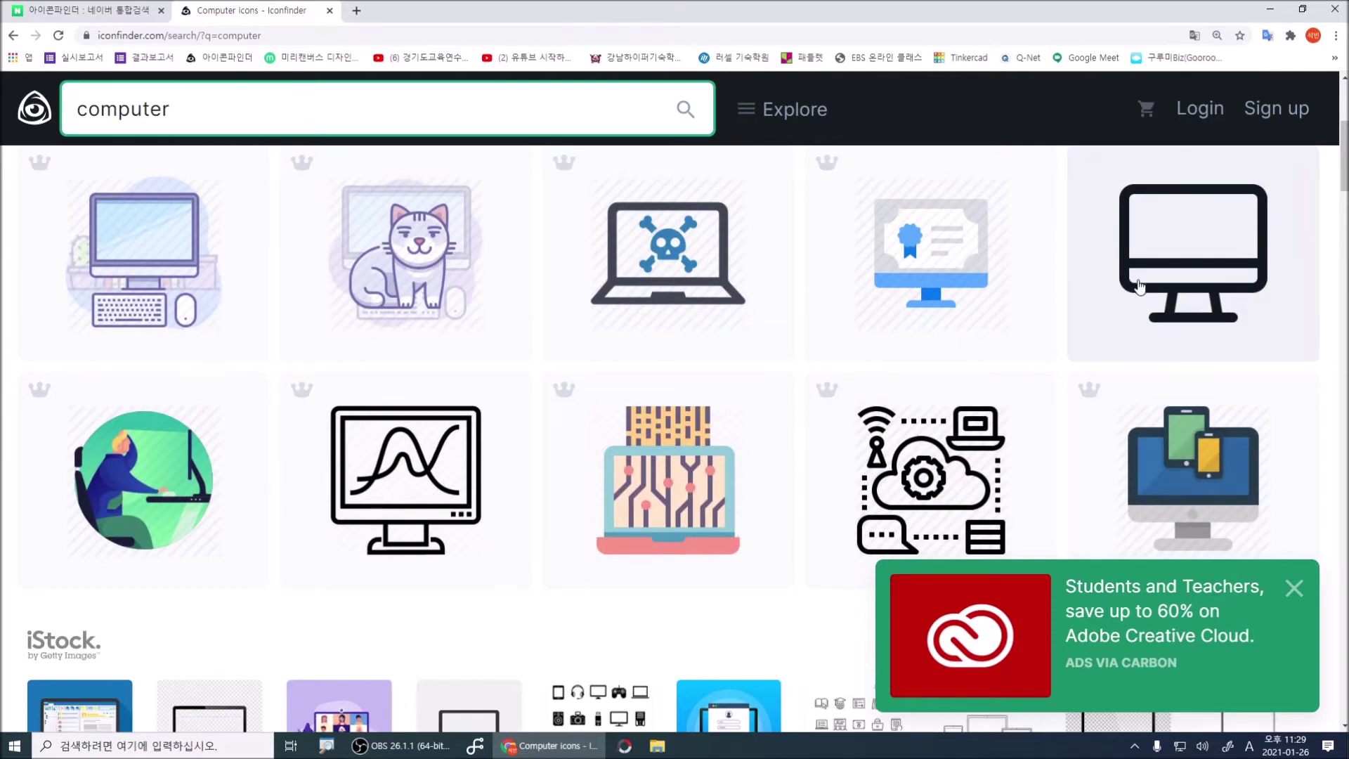
pyautogui.click(1194, 266)
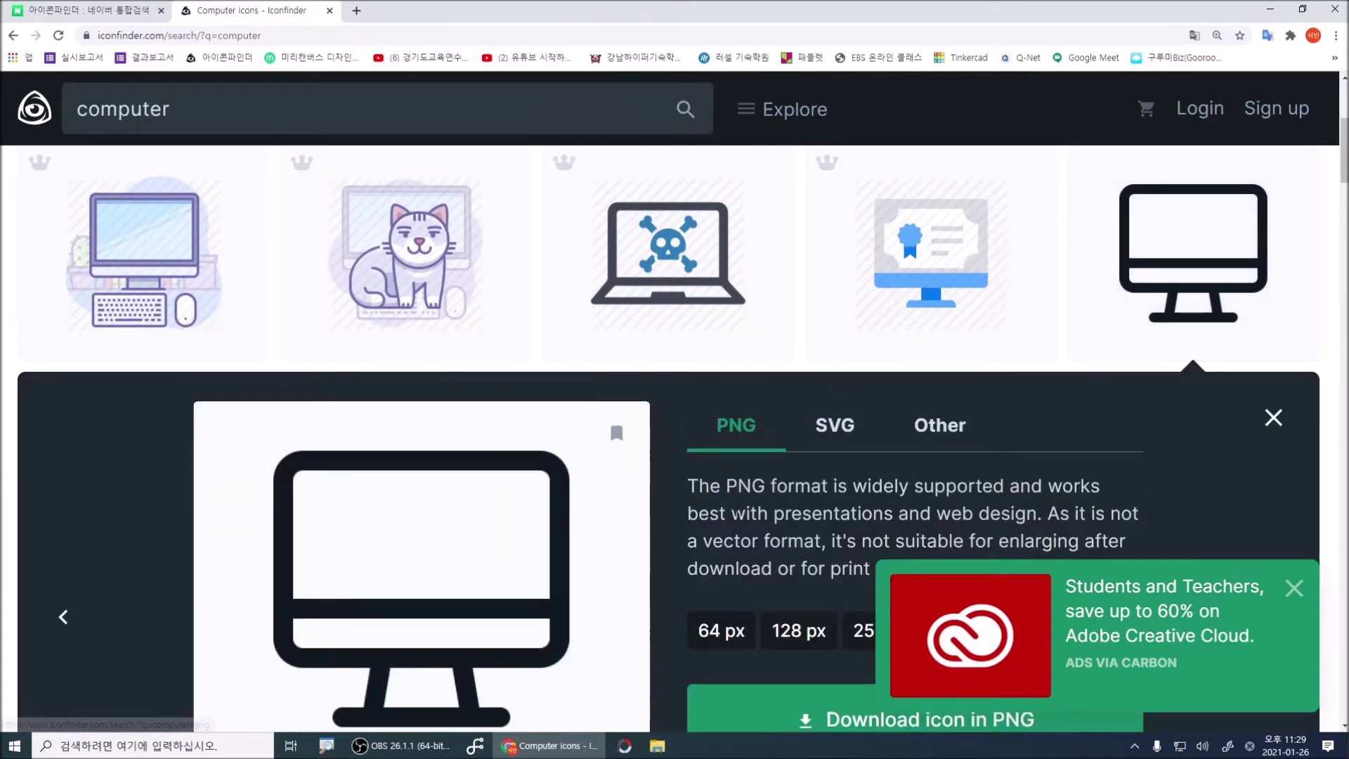
pyautogui.scroll(-2, 735, 465)
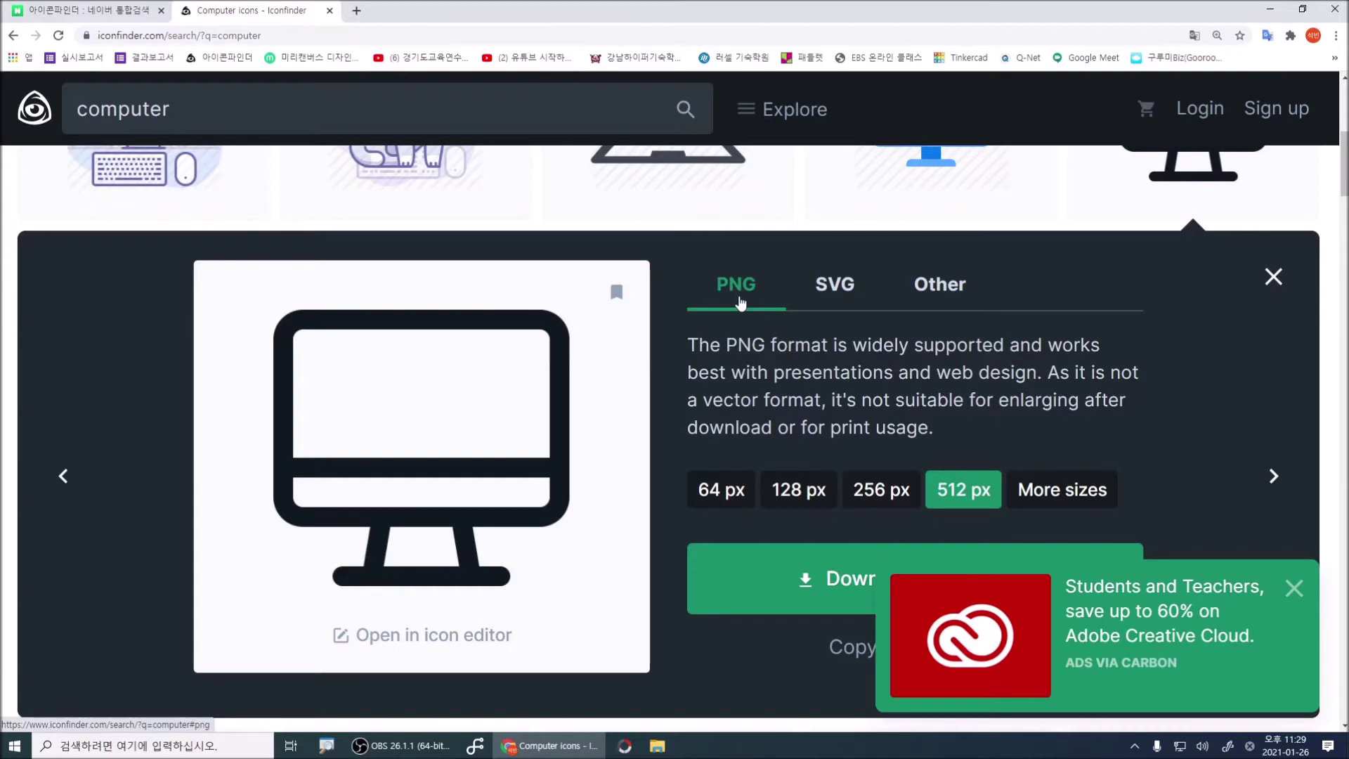
pyautogui.moveTo(661, 248); pyautogui.dragTo(799, 311)
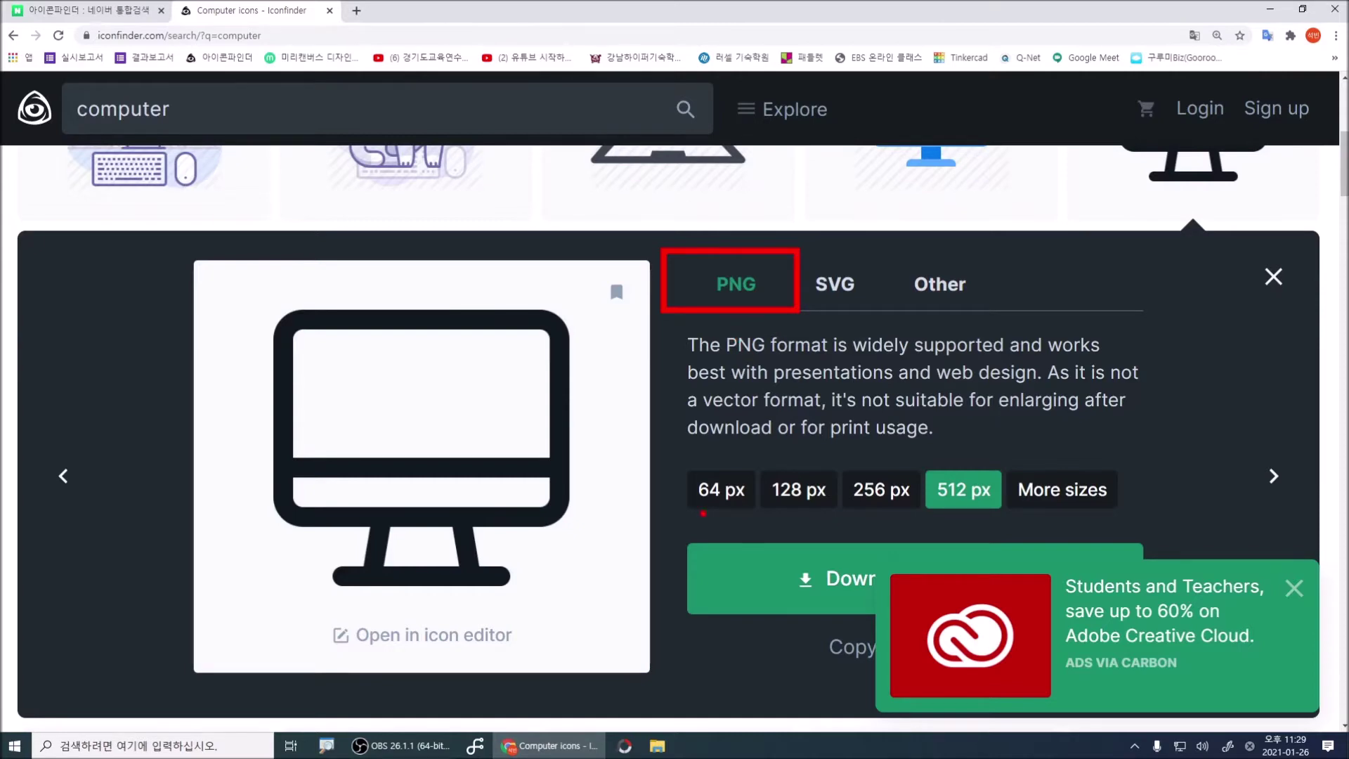
pyautogui.moveTo(696, 517); pyautogui.dragTo(987, 514)
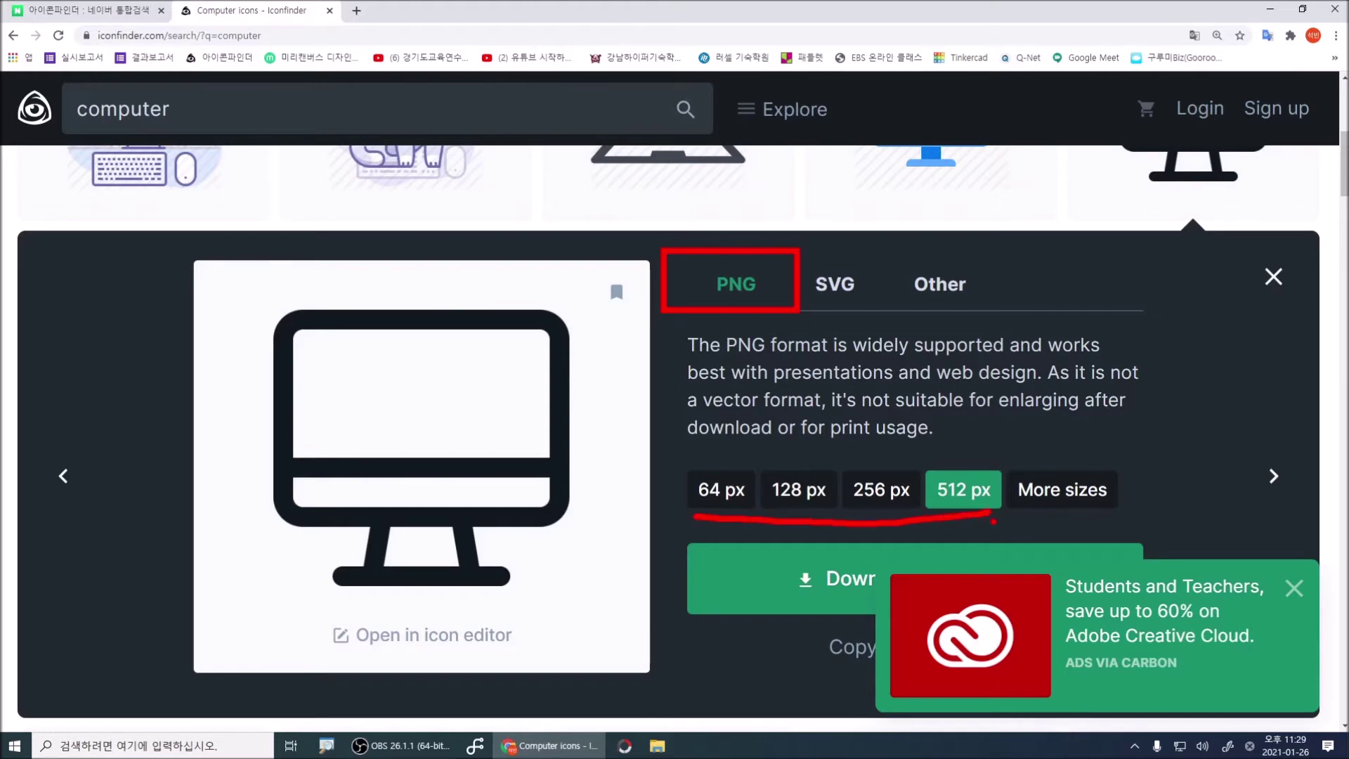
pyautogui.moveTo(1003, 516)
pyautogui.mouseDown()
pyautogui.moveTo(908, 487)
pyautogui.moveTo(927, 458)
pyautogui.moveTo(971, 448)
pyautogui.moveTo(1008, 464)
pyautogui.moveTo(1004, 518)
pyautogui.mouseUp()
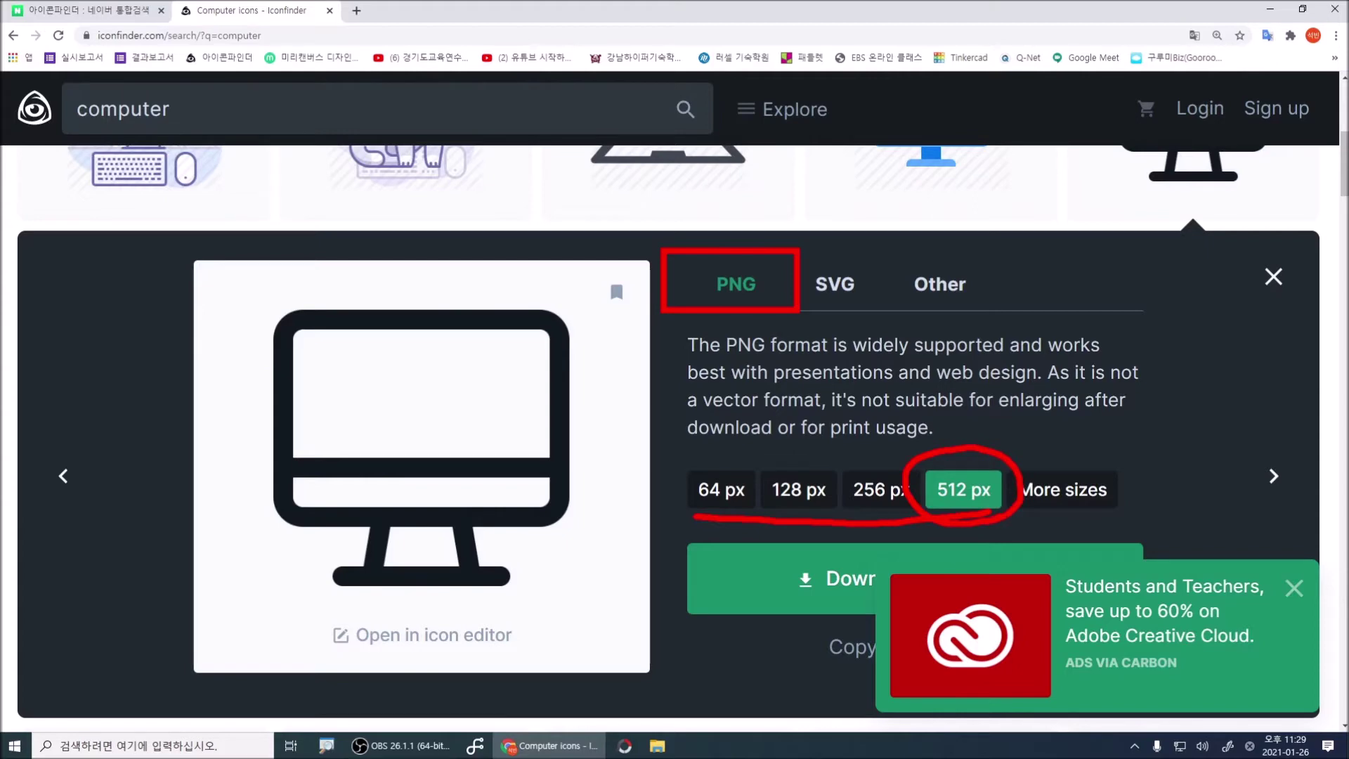
pyautogui.press('Escape')
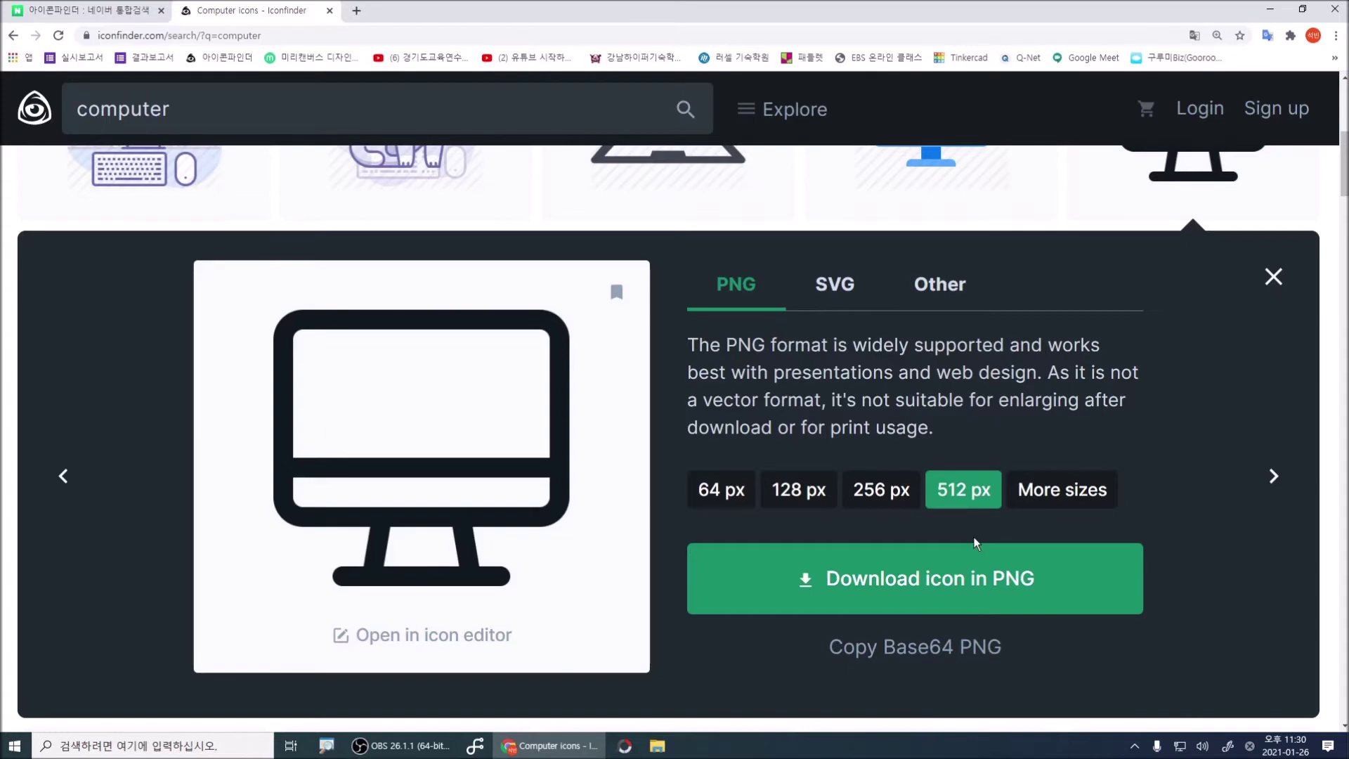
pyautogui.moveTo(987, 530)
pyautogui.mouseDown()
pyautogui.moveTo(907, 486)
pyautogui.moveTo(994, 450)
pyautogui.moveTo(991, 526)
pyautogui.mouseUp()
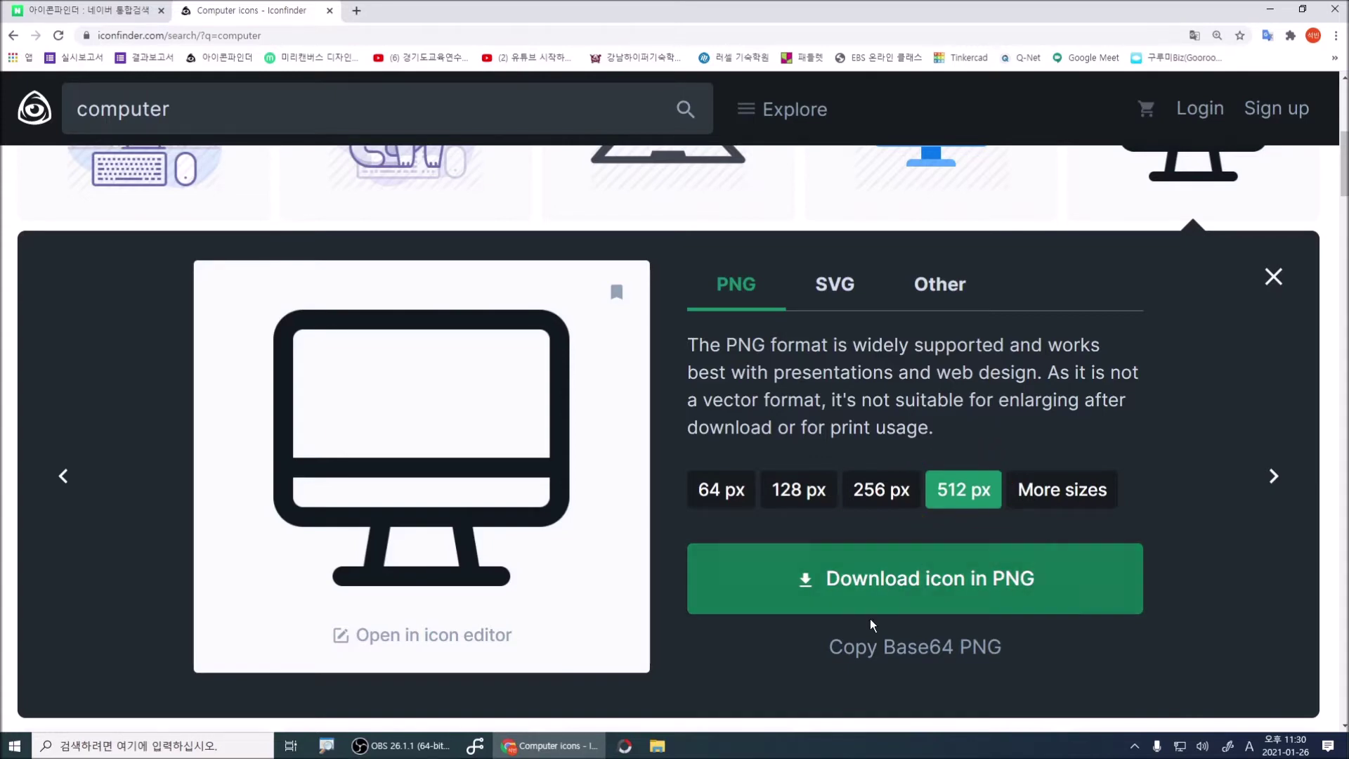
pyautogui.moveTo(671, 523); pyautogui.dragTo(1182, 626)
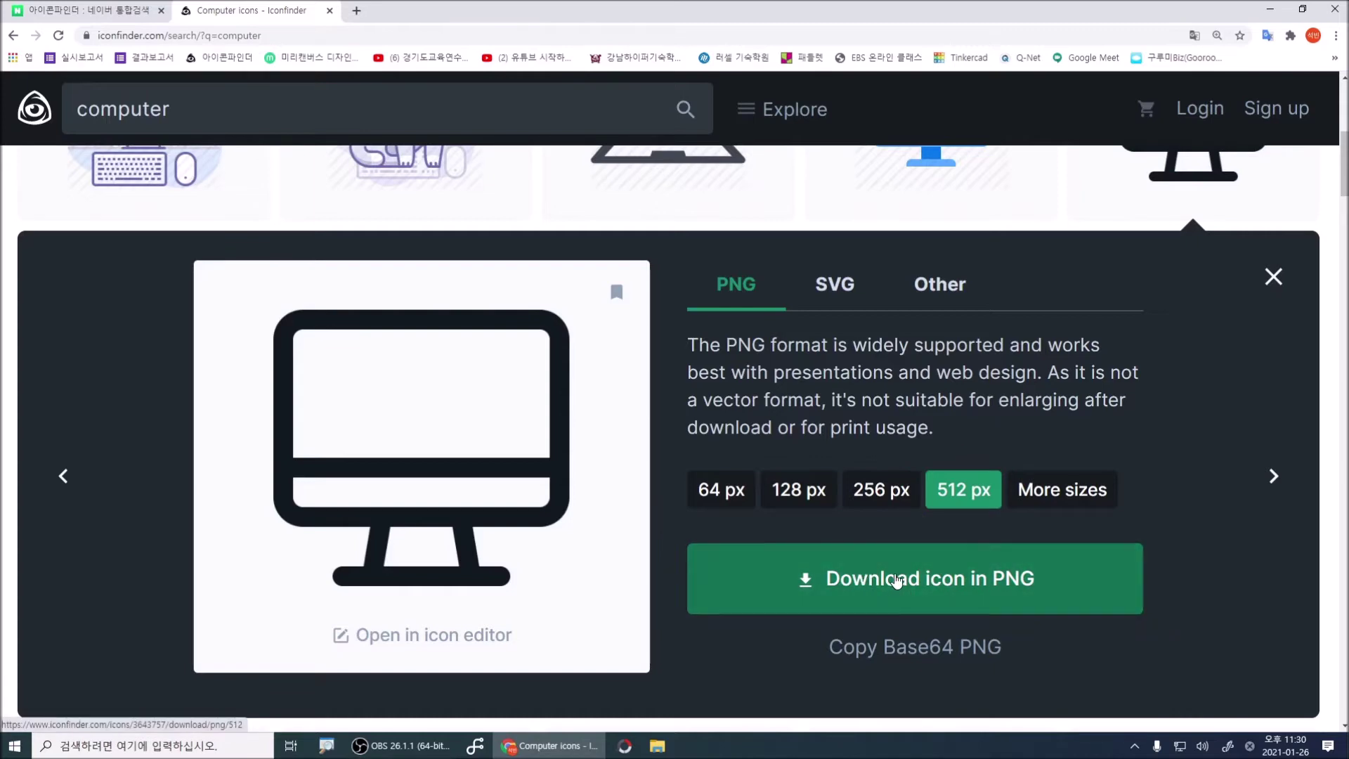
# - Download the black monitor icon as a 512 px PNG and dismiss the licence notice
pyautogui.click(896, 581)
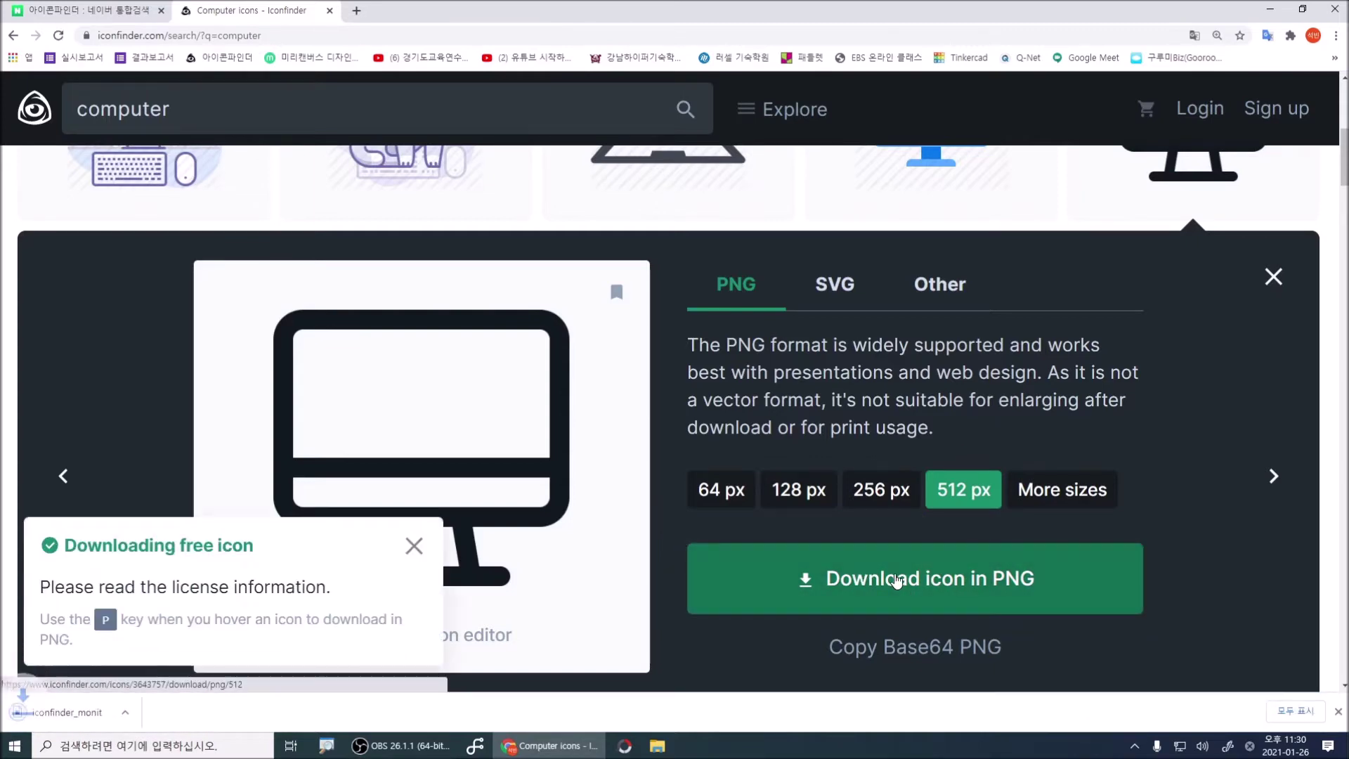
pyautogui.click(413, 546)
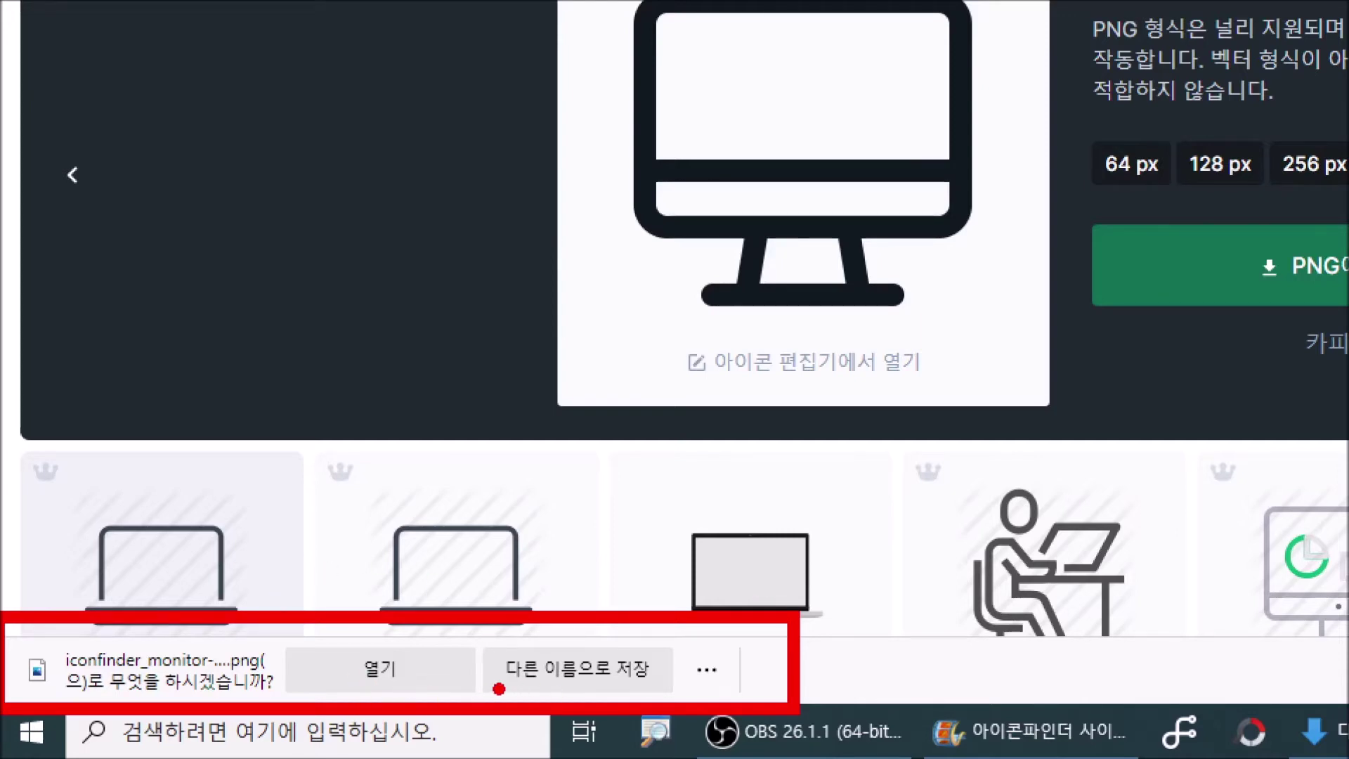
pyautogui.moveTo(496, 690)
pyautogui.mouseDown()
pyautogui.moveTo(680, 681)
pyautogui.moveTo(662, 628)
pyautogui.moveTo(473, 631)
pyautogui.moveTo(471, 702)
pyautogui.mouseUp()
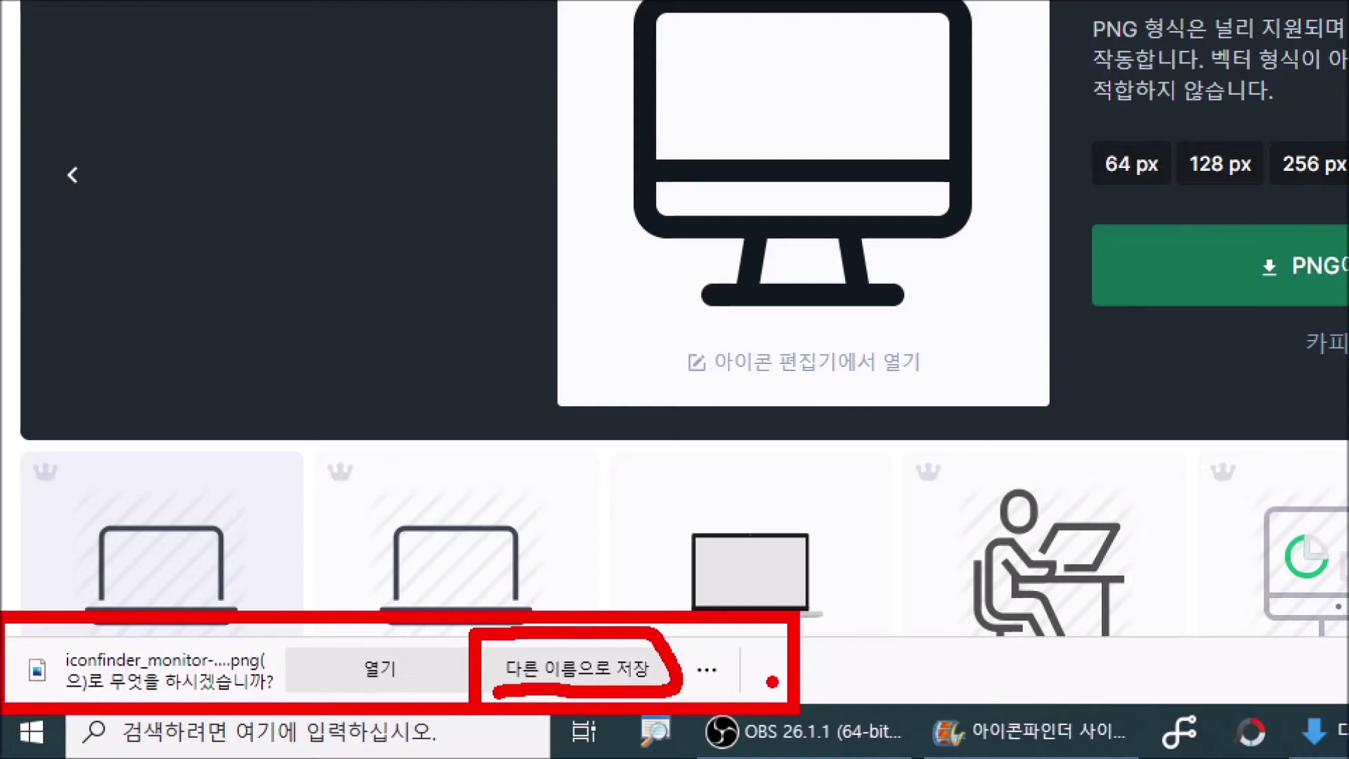
pyautogui.press('Escape')
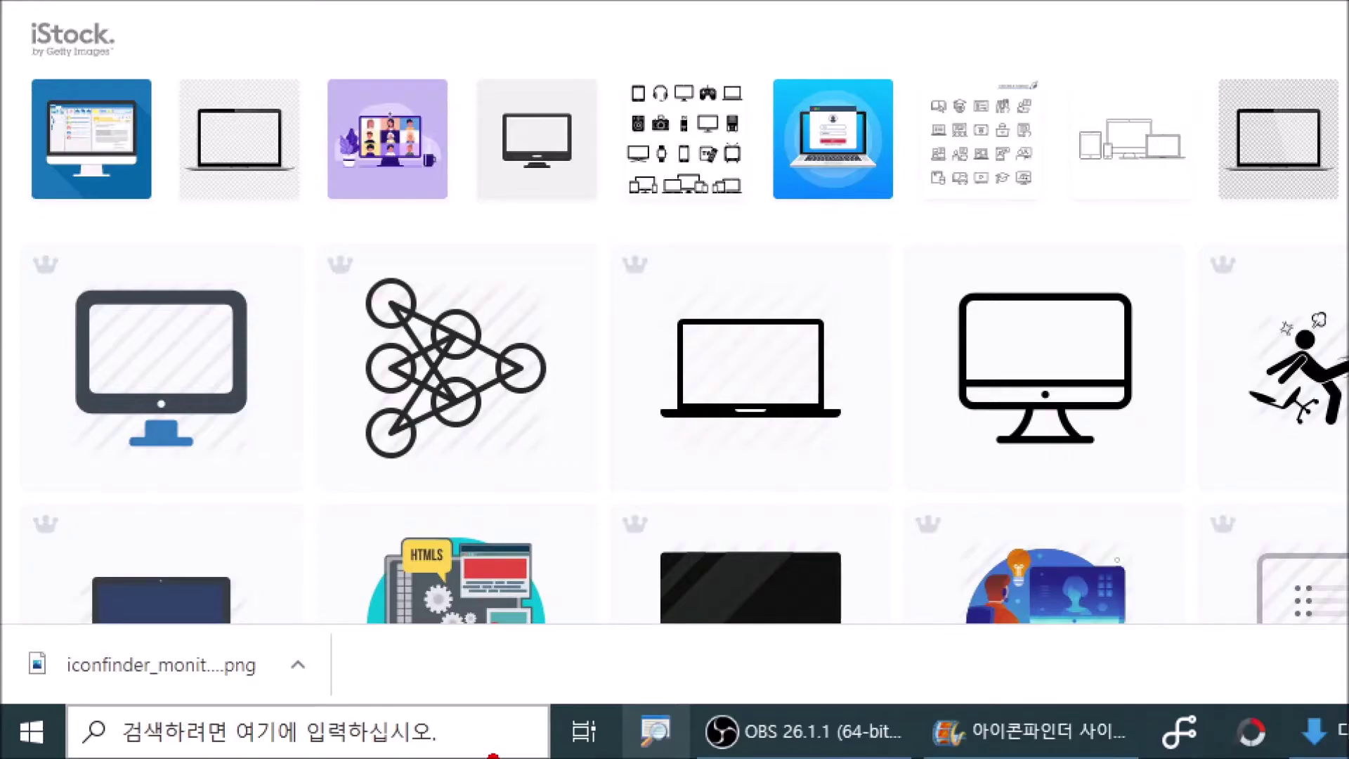
pyautogui.moveTo(4, 606)
pyautogui.mouseDown()
pyautogui.moveTo(130, 696)
pyautogui.moveTo(388, 699)
pyautogui.moveTo(372, 713)
pyautogui.mouseUp()
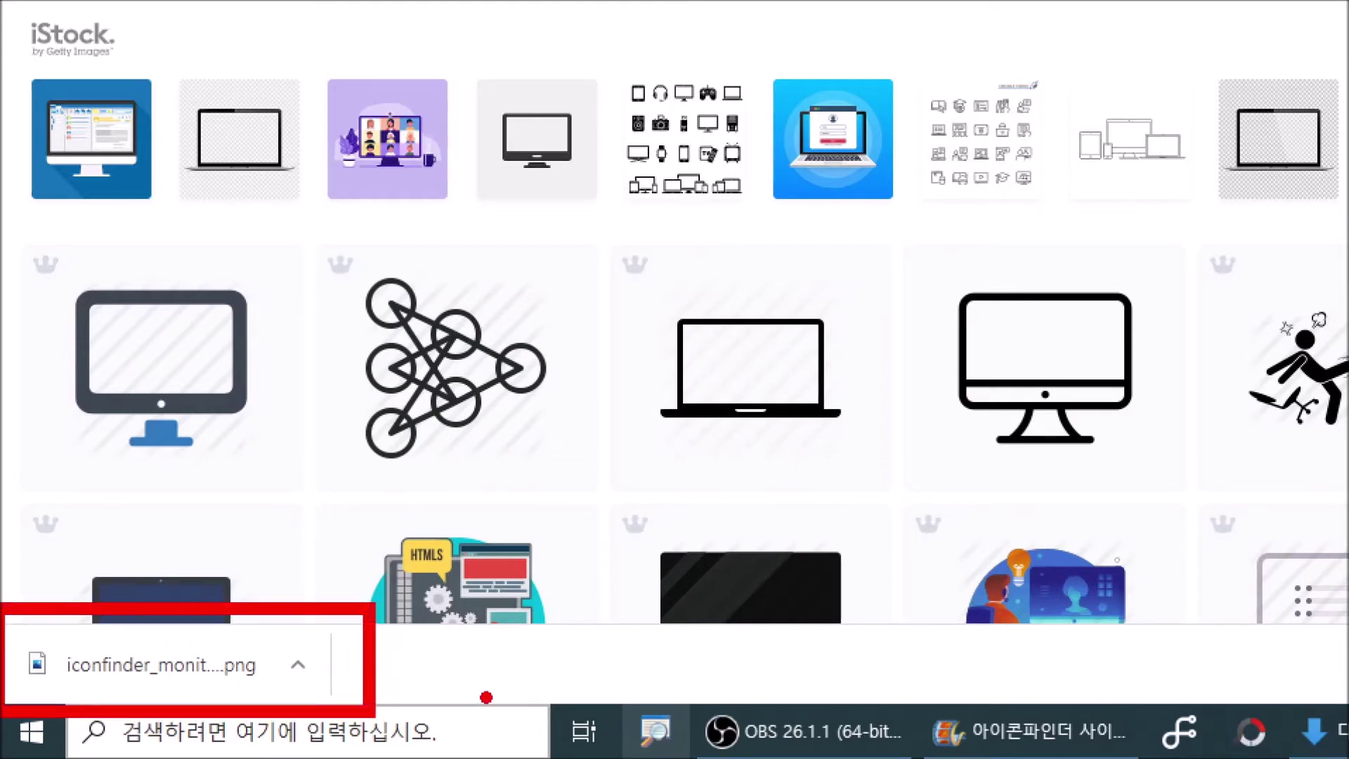
pyautogui.moveTo(400, 657); pyautogui.dragTo(492, 657)
pyautogui.moveTo(453, 636); pyautogui.dragTo(457, 692)
pyautogui.moveTo(555, 626); pyautogui.dragTo(583, 676)
pyautogui.moveTo(591, 612); pyautogui.dragTo(600, 678)
pyautogui.moveTo(601, 641); pyautogui.dragTo(626, 636)
pyautogui.moveTo(668, 590); pyautogui.dragTo(671, 591)
pyautogui.moveTo(653, 650); pyautogui.dragTo(710, 643)
pyautogui.moveTo(692, 650)
pyautogui.mouseDown()
pyautogui.moveTo(699, 671)
pyautogui.moveTo(742, 674)
pyautogui.mouseUp()
pyautogui.moveTo(734, 573); pyautogui.dragTo(843, 657)
pyautogui.moveTo(836, 589)
pyautogui.mouseDown()
pyautogui.moveTo(884, 573)
pyautogui.moveTo(908, 619)
pyautogui.mouseUp()
pyautogui.moveTo(873, 676); pyautogui.dragTo(951, 660)
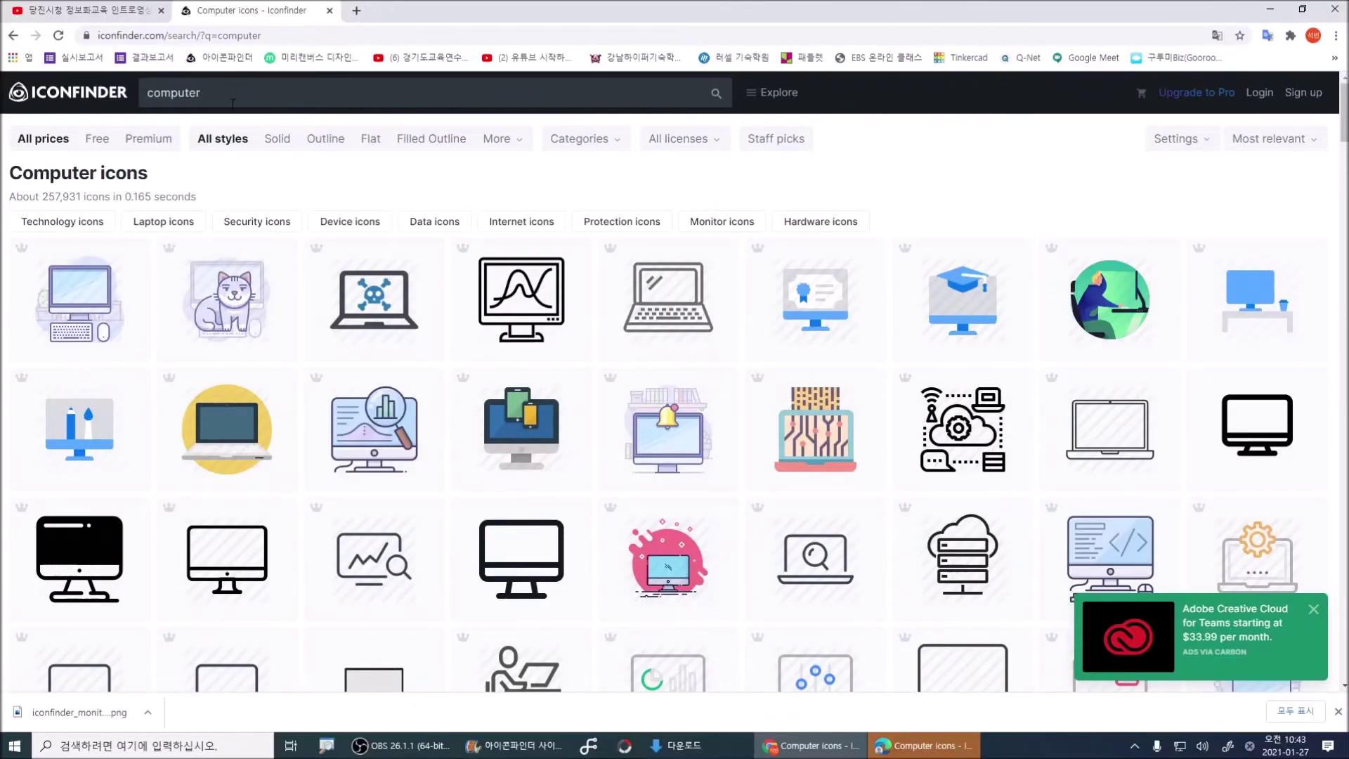
# - Replace the search term "computer" with "mouse" and run the icon search
pyautogui.doubleClick(232, 104)
pyautogui.write('mou')
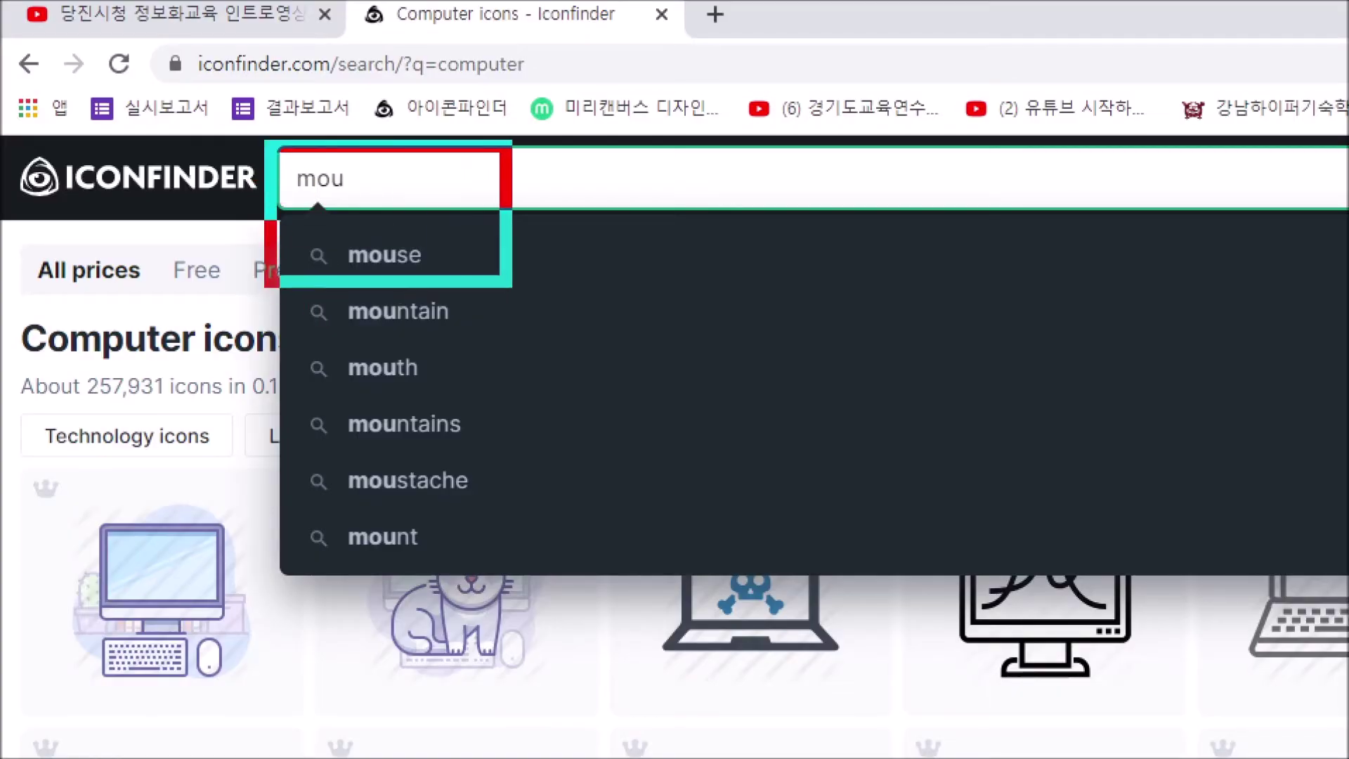
pyautogui.write('s')
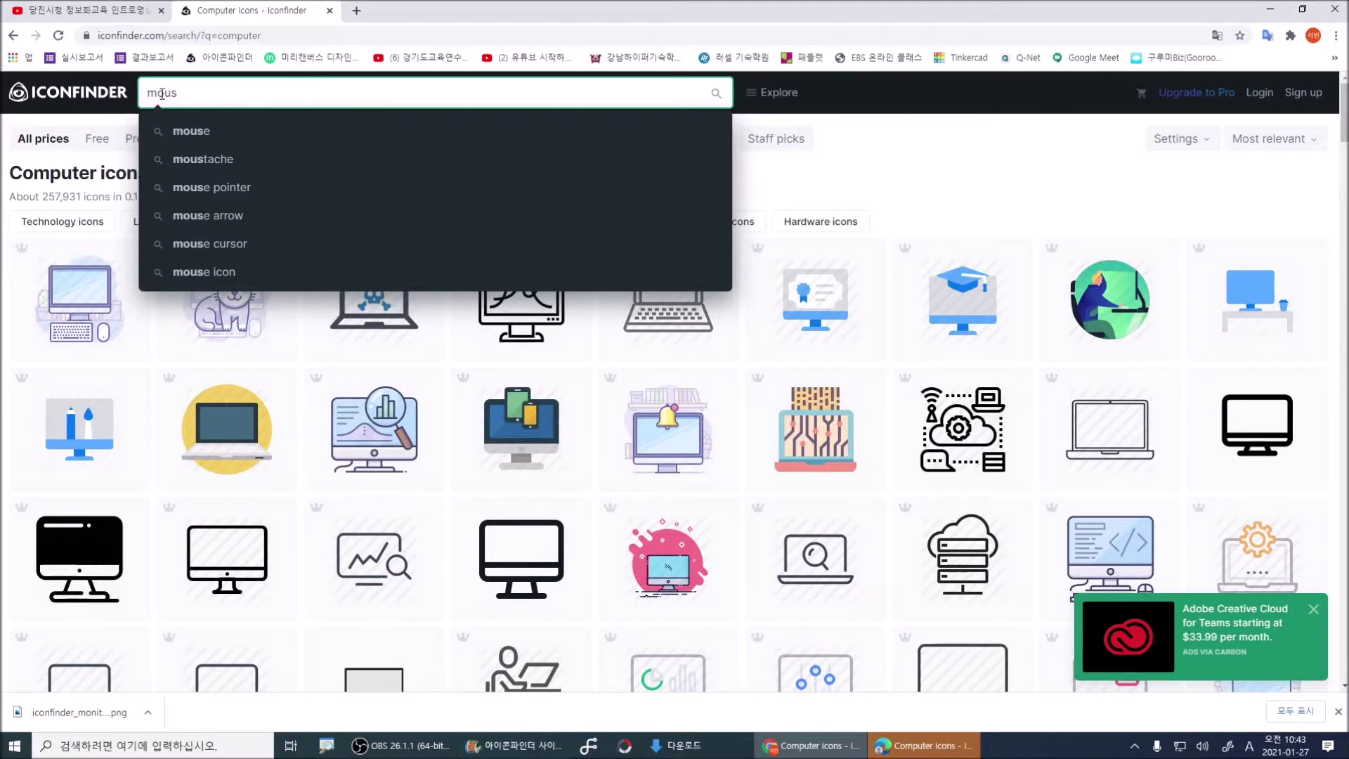
pyautogui.write('e')
pyautogui.press('Return')
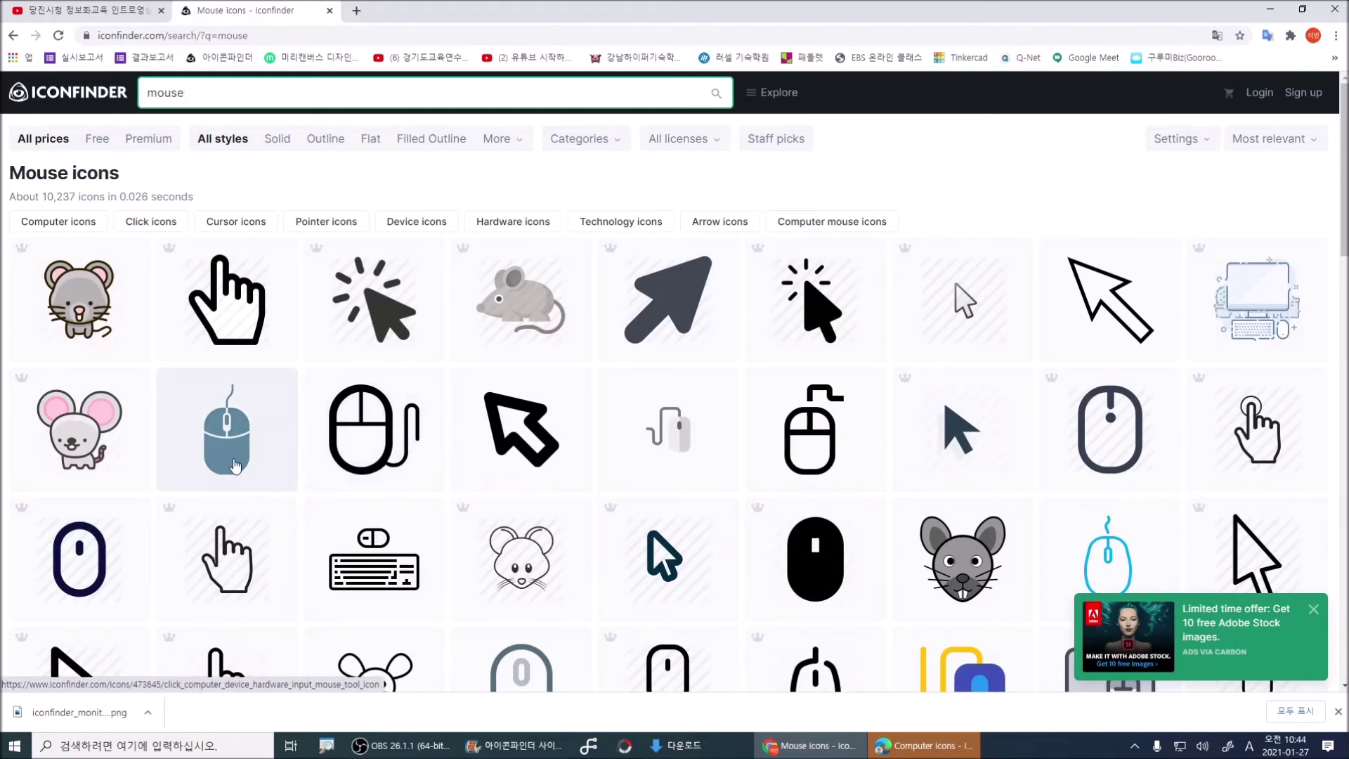
# - Open the free blue-grey corded computer mouse icon and download it as a 512 px PNG
pyautogui.click(235, 466)
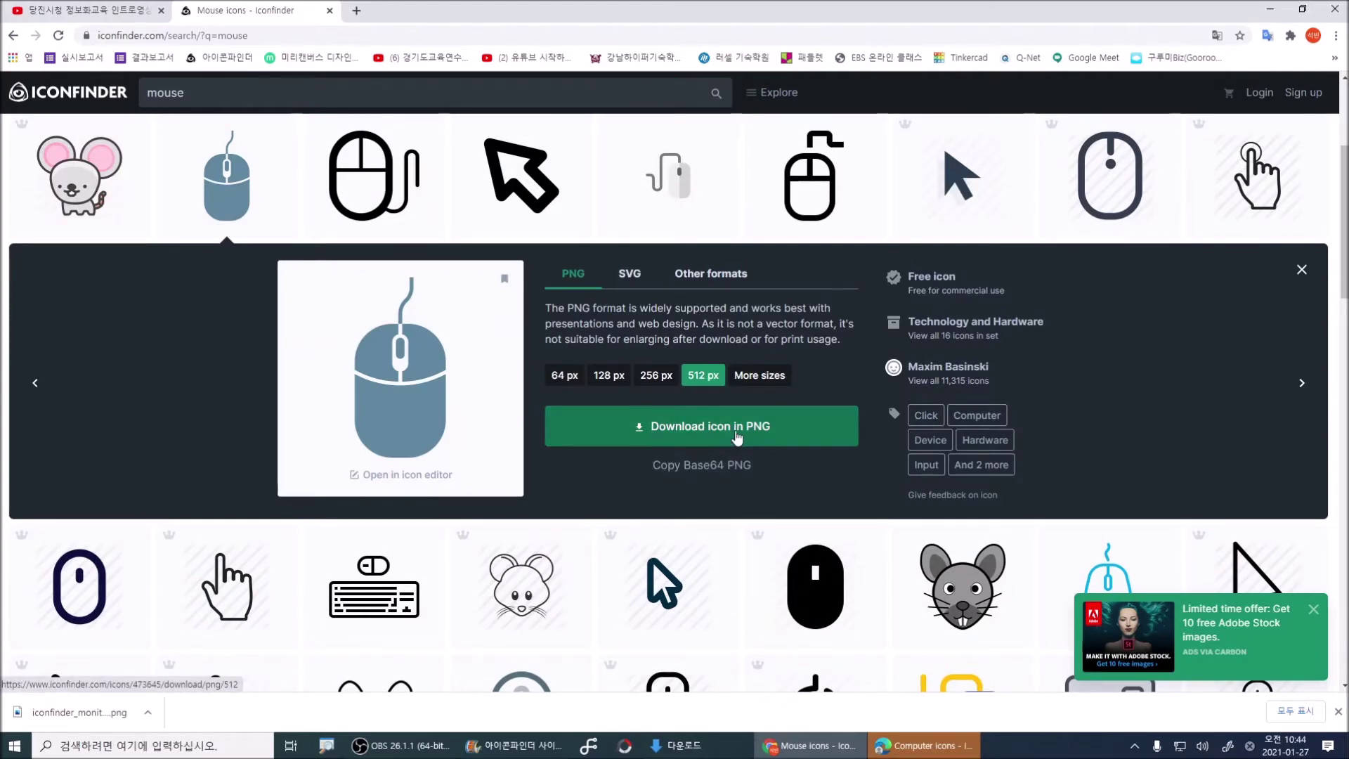
pyautogui.click(737, 437)
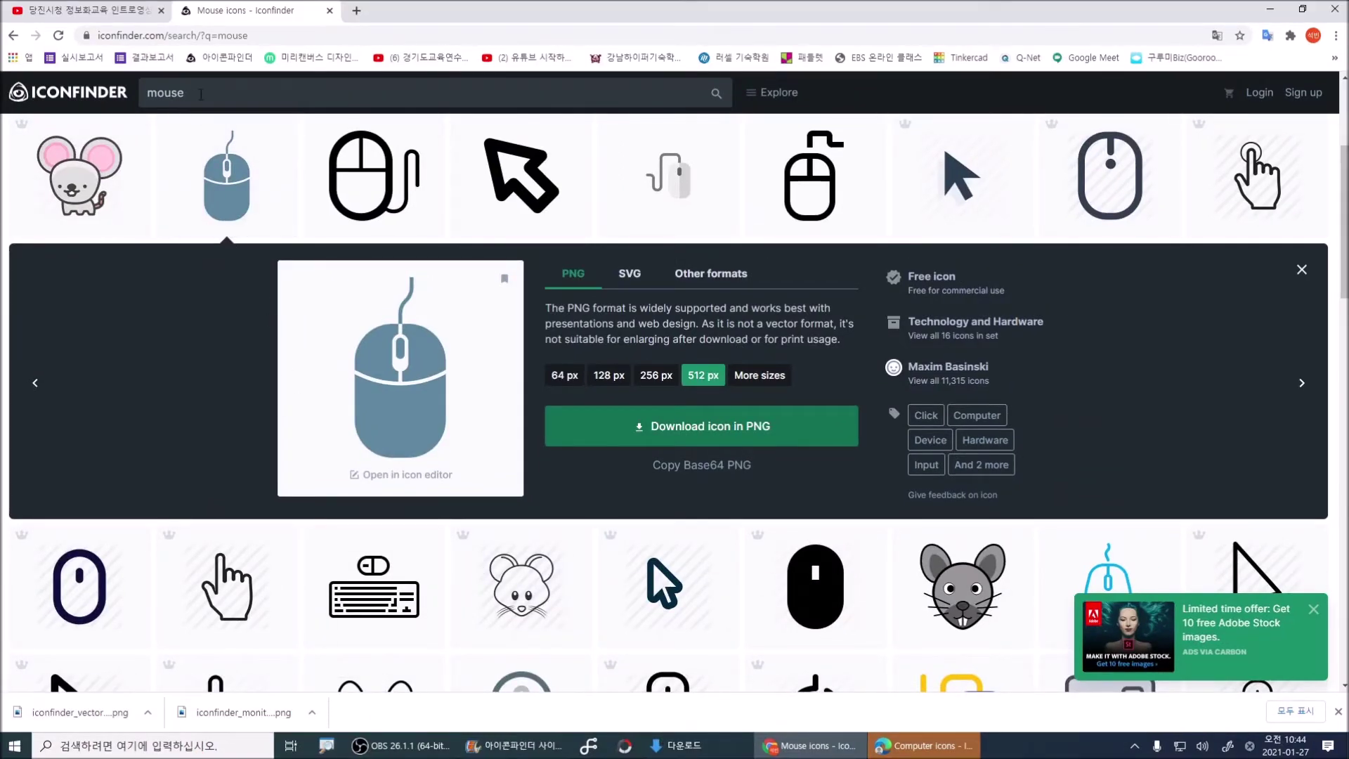
# - Replace the search term "mouse" with "microsoft" and run the icon search
pyautogui.click(201, 94)
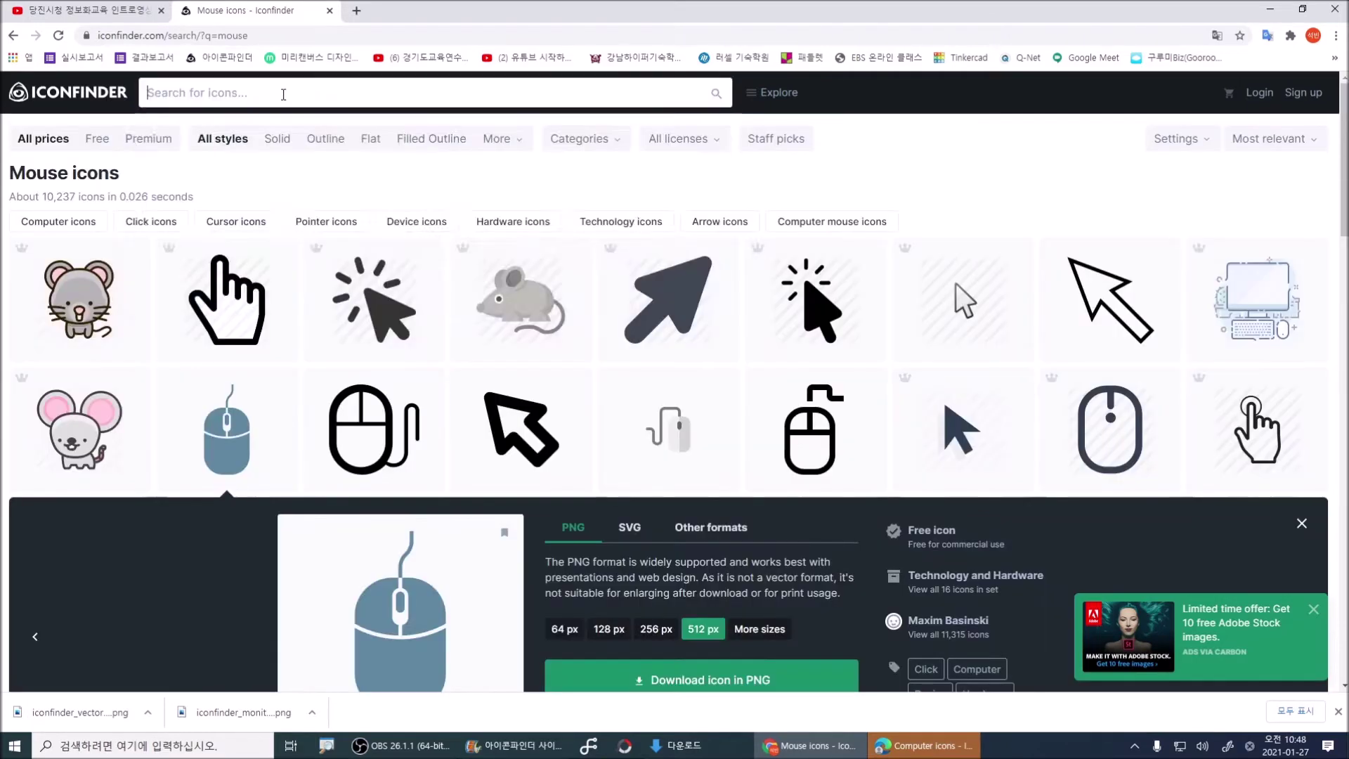
pyautogui.click(283, 94)
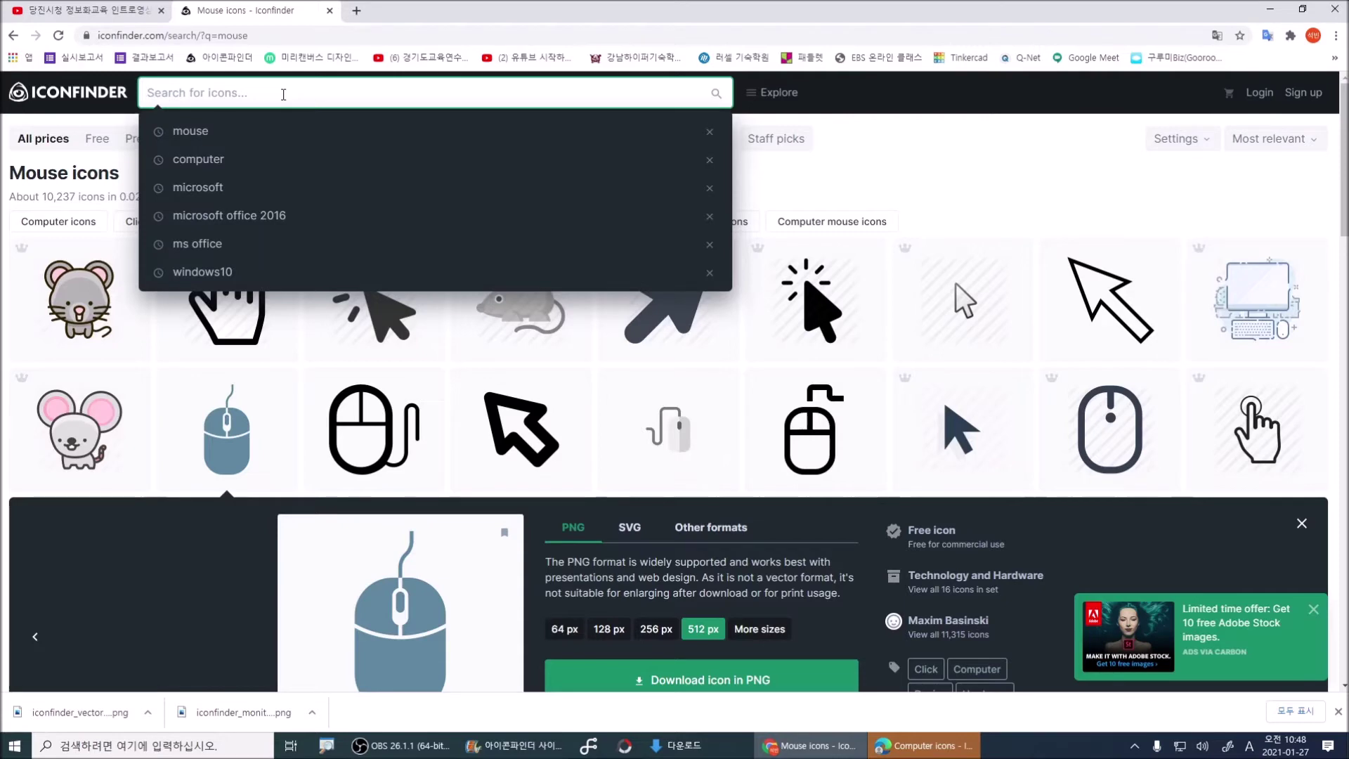
pyautogui.write('micro')
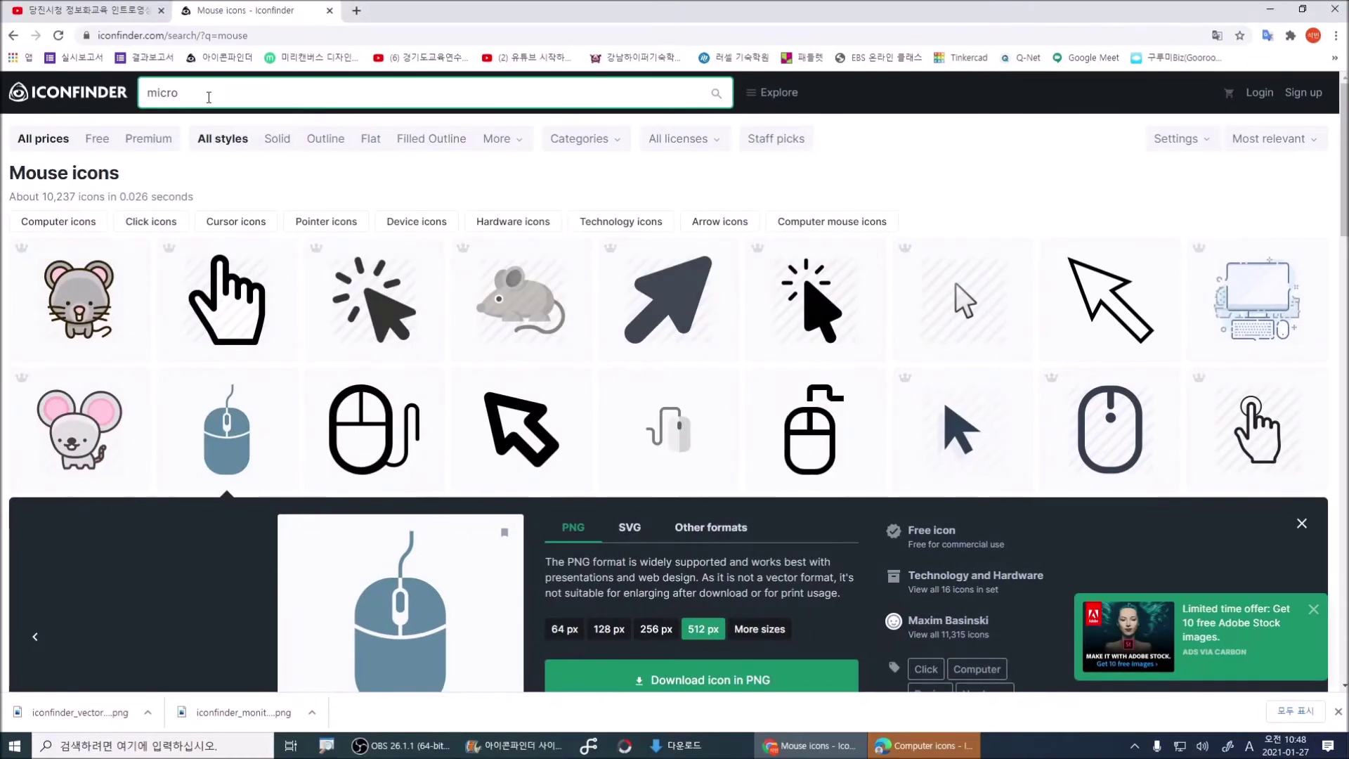
pyautogui.click(383, 54)
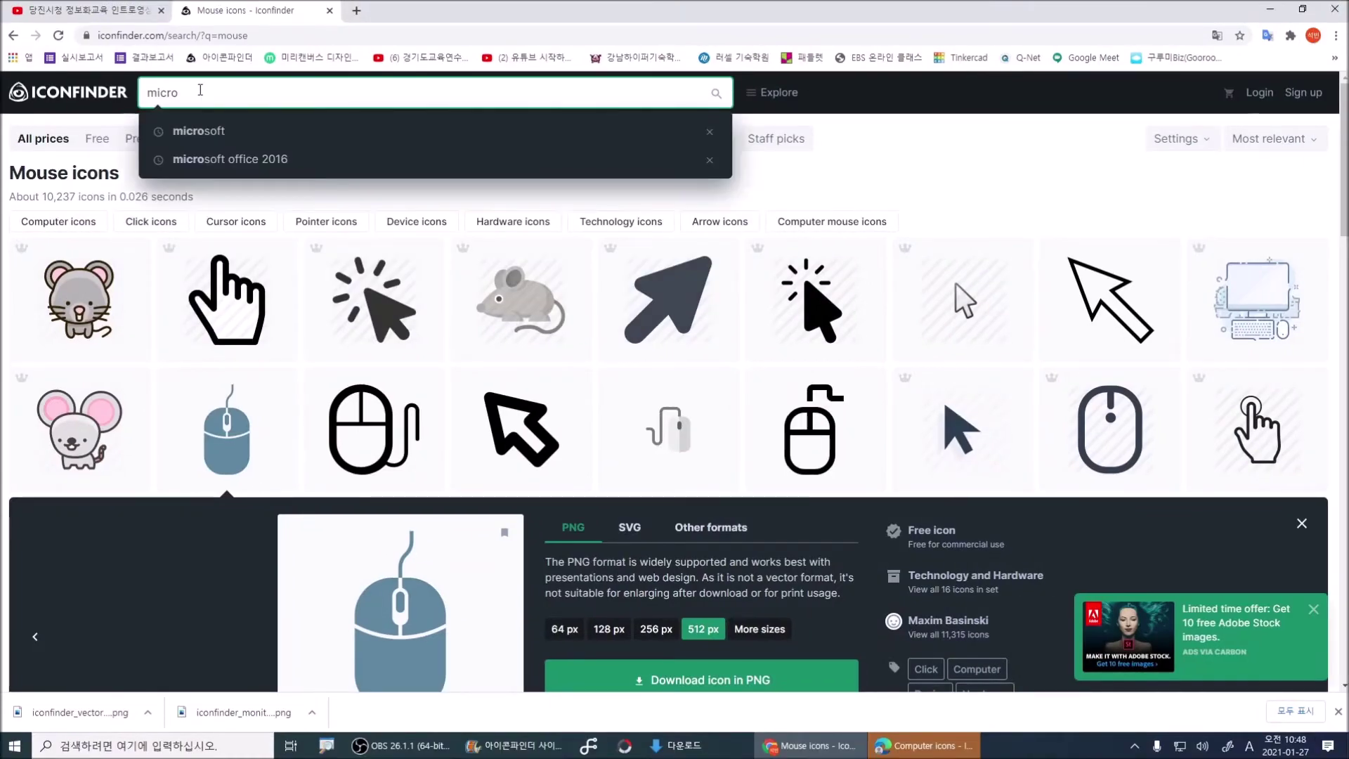
pyautogui.click(203, 131)
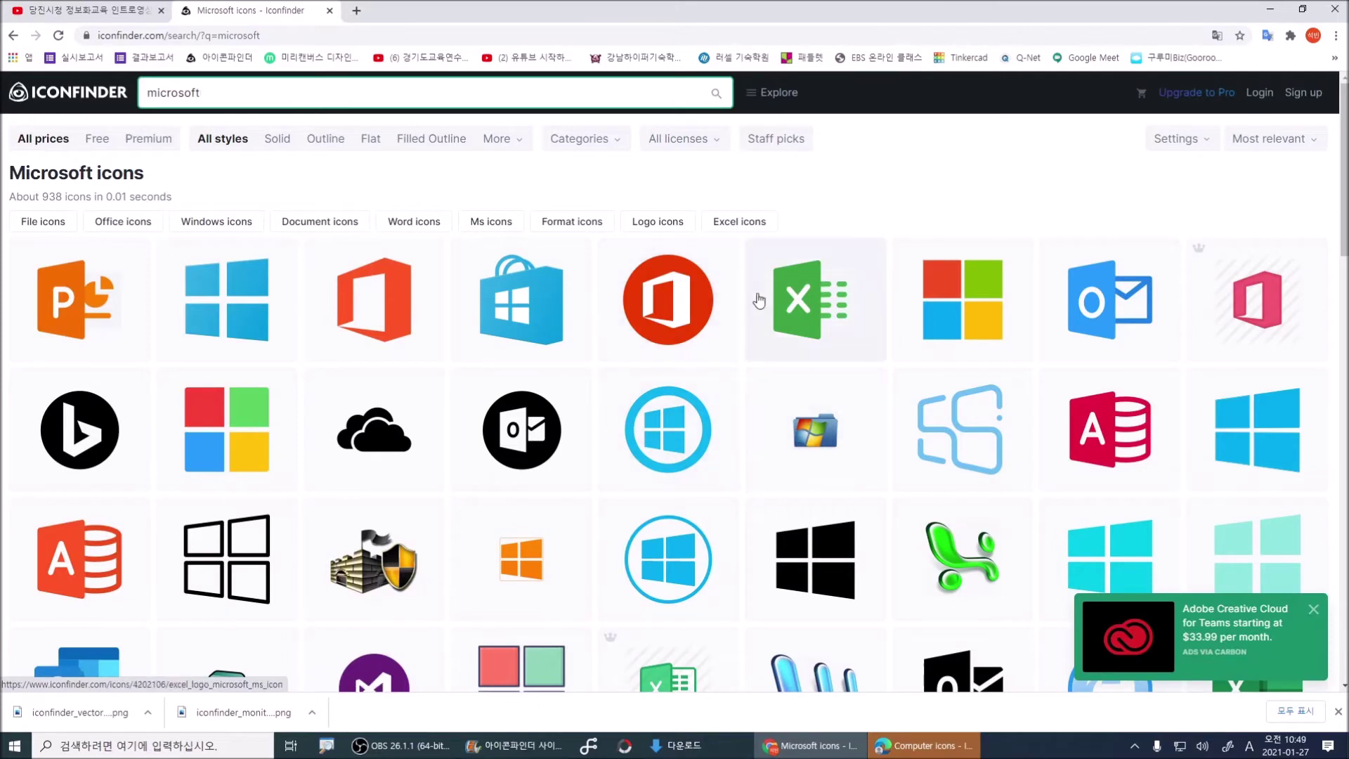
# - Open the free round light-blue Windows logo icon and download it as a 512 px PNG
pyautogui.scroll(-2, 758, 293)
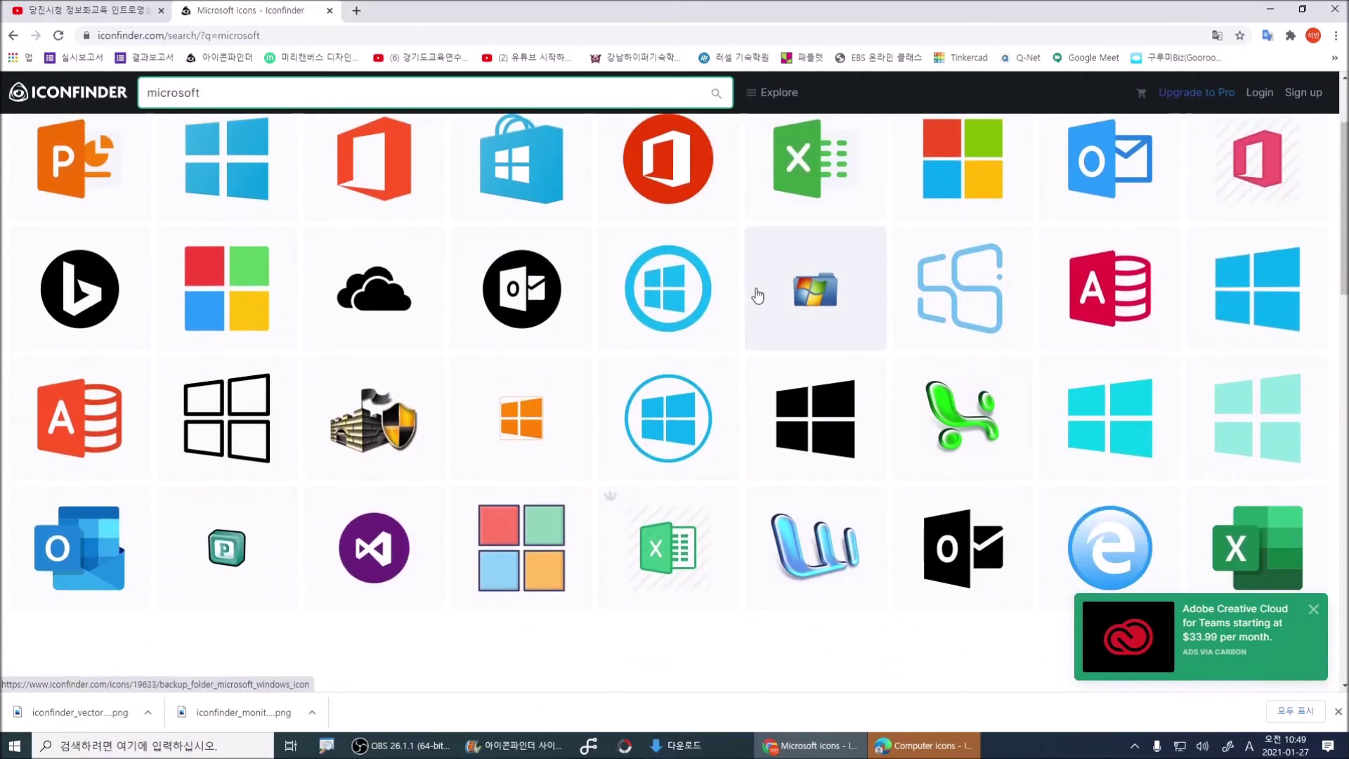
pyautogui.scroll(-6, 757, 293)
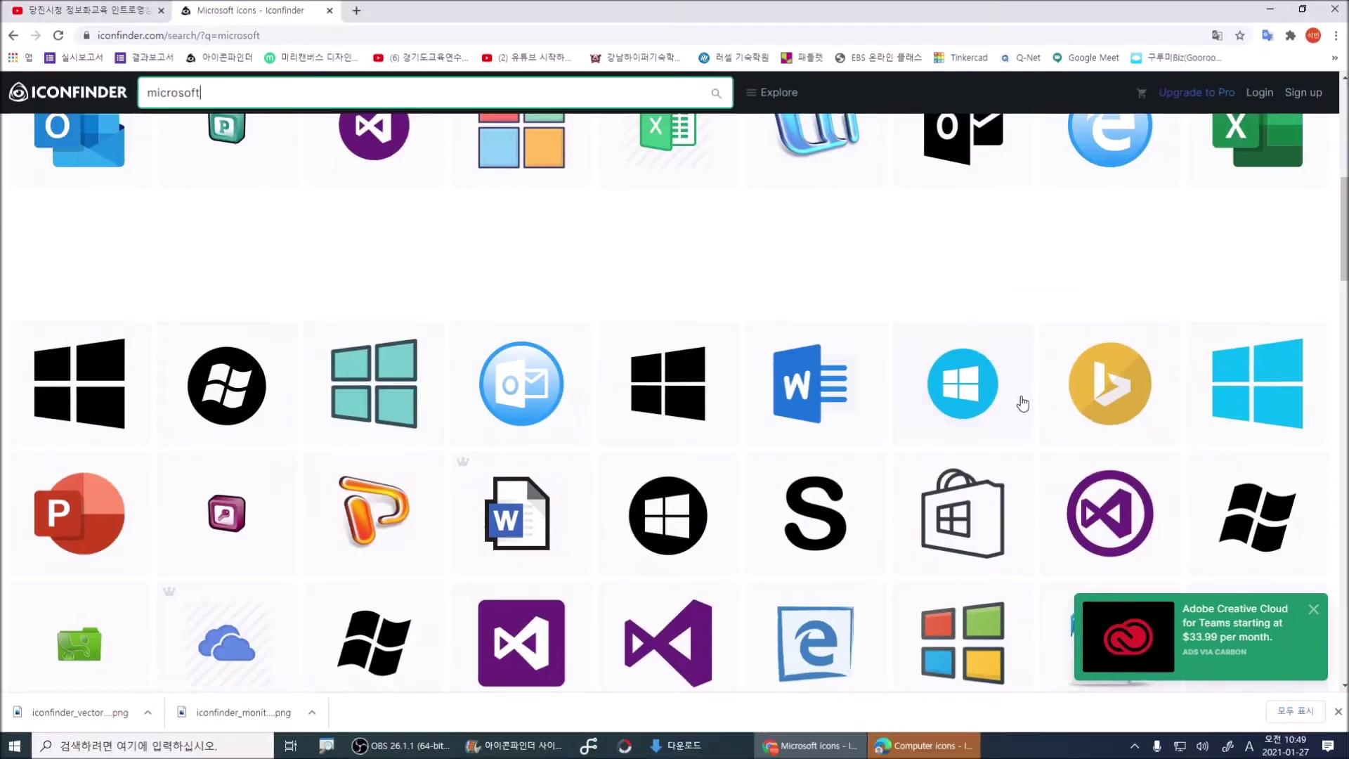
pyautogui.click(1068, 427)
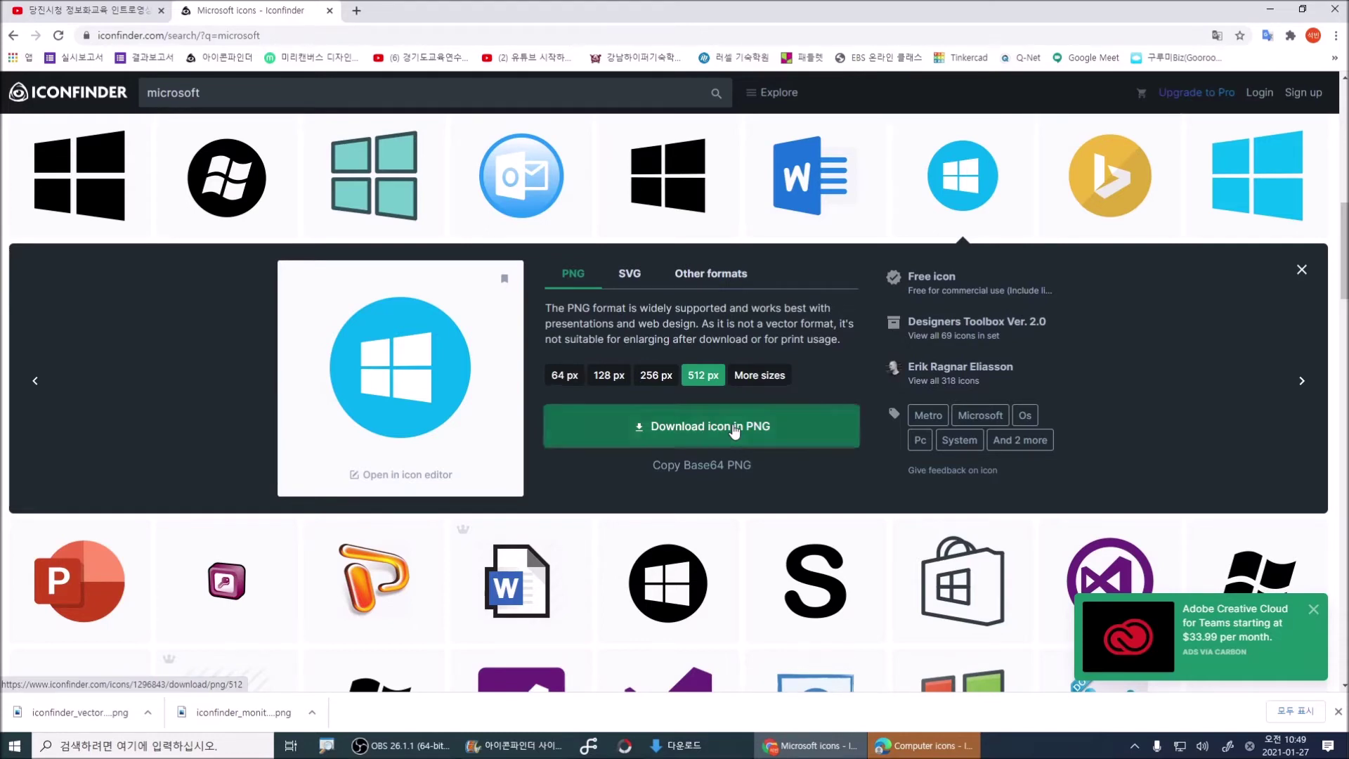
pyautogui.click(735, 430)
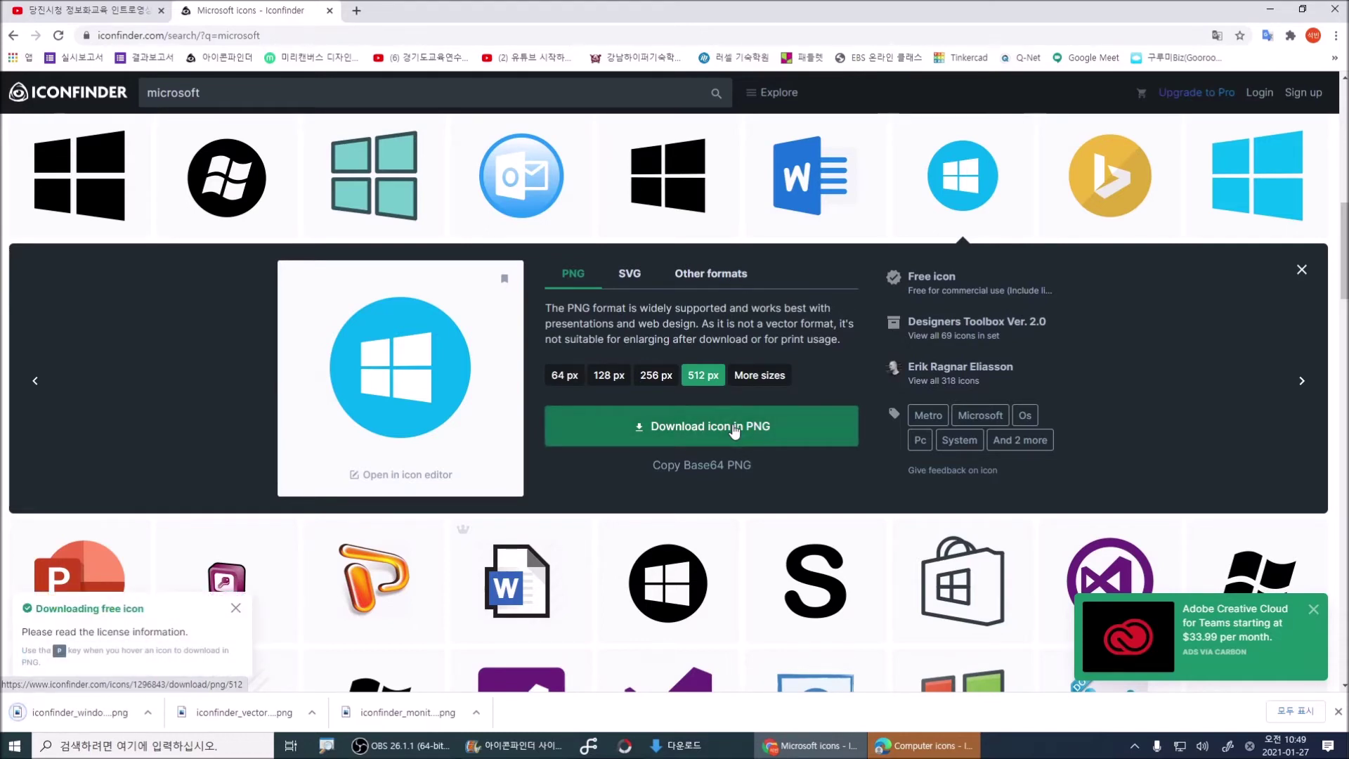
# - Open the free red PowerPoint icon from the Office 365 logo set and download it as a 512 px PNG
pyautogui.scroll(-5, 828, 360)
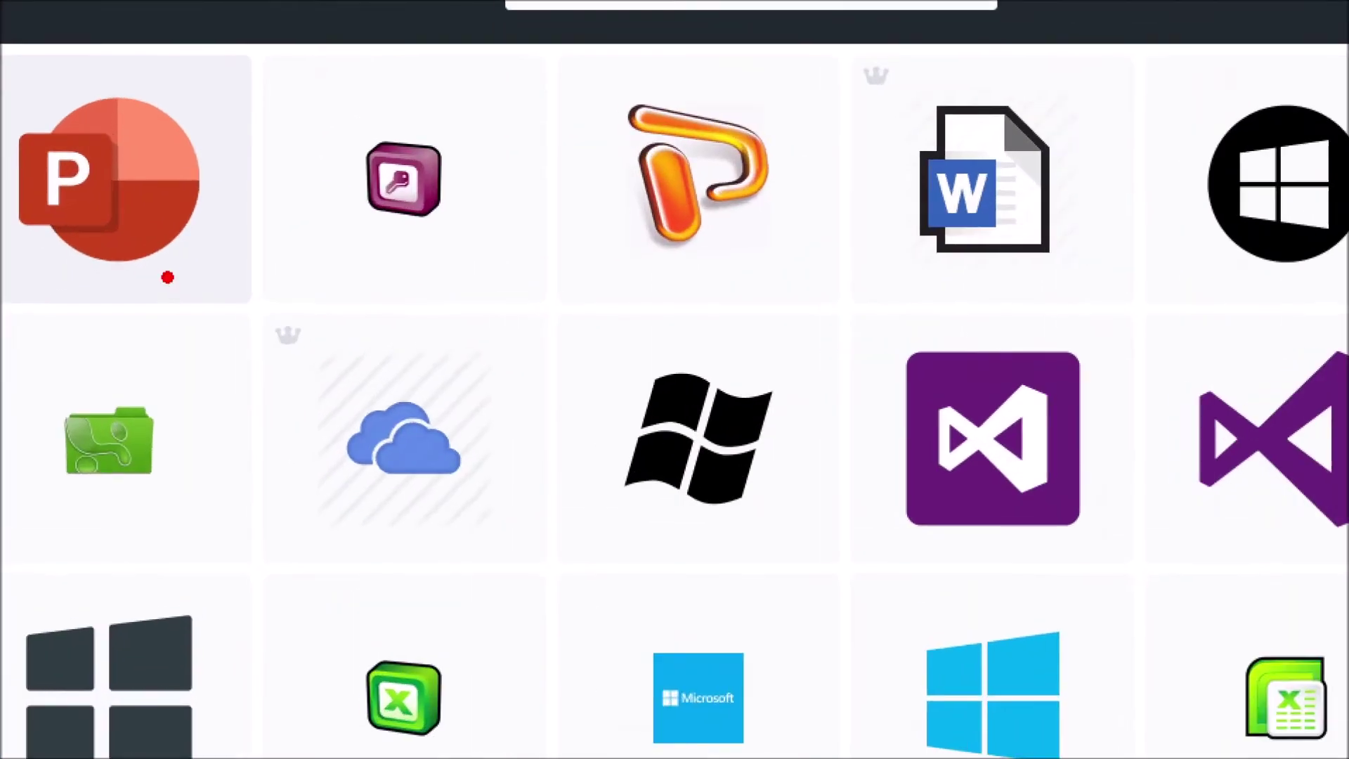
pyautogui.click(8, 99)
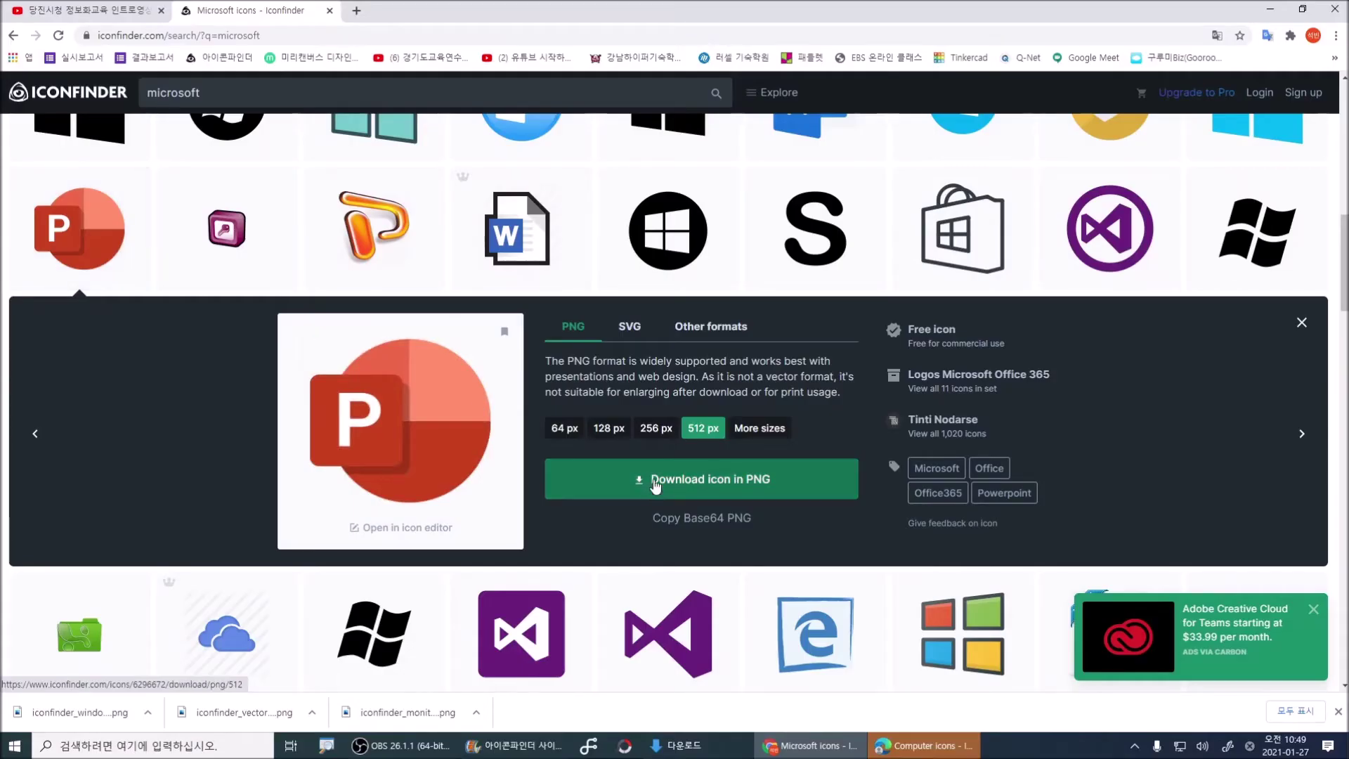
pyautogui.click(655, 483)
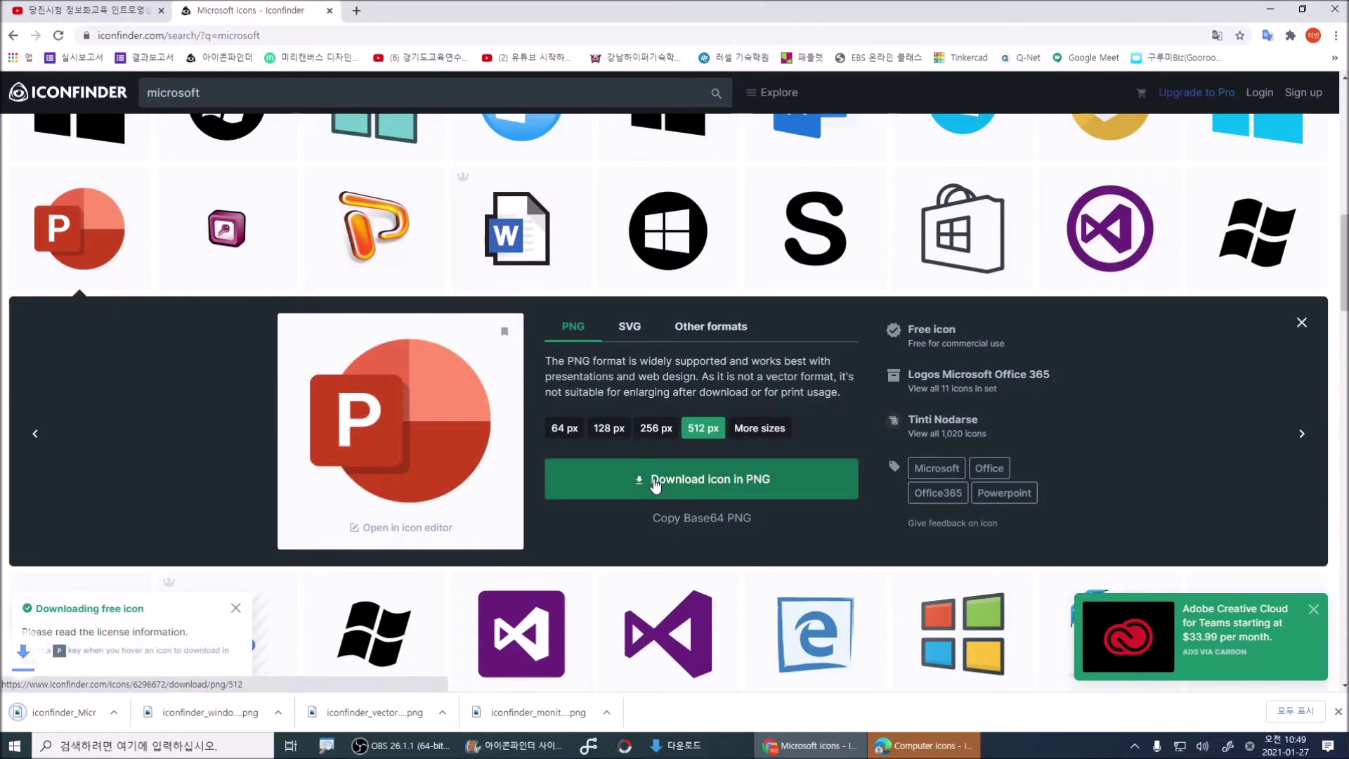
# - Open the free green Excel icon from the Office 365 logo set and download it as a 512 px PNG
pyautogui.scroll(4, 799, 456)
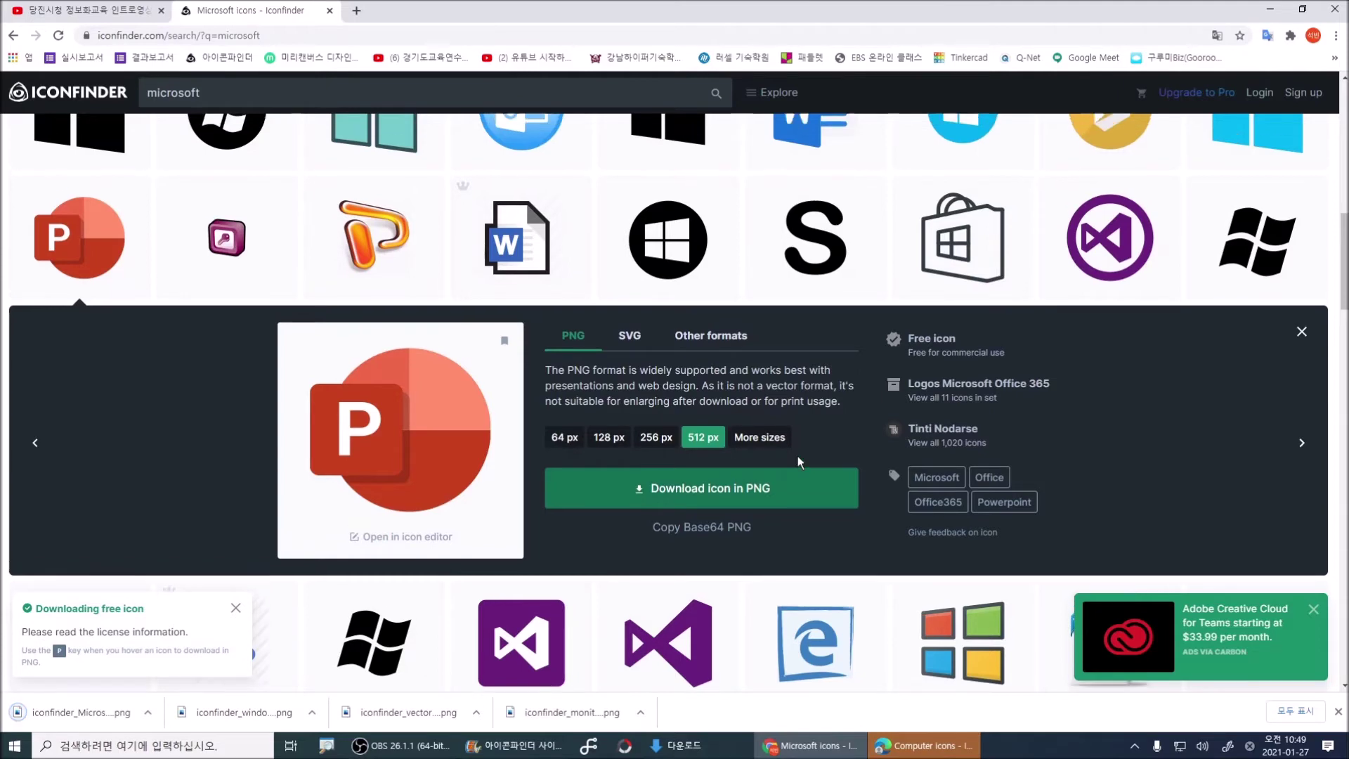
pyautogui.scroll(6, 799, 462)
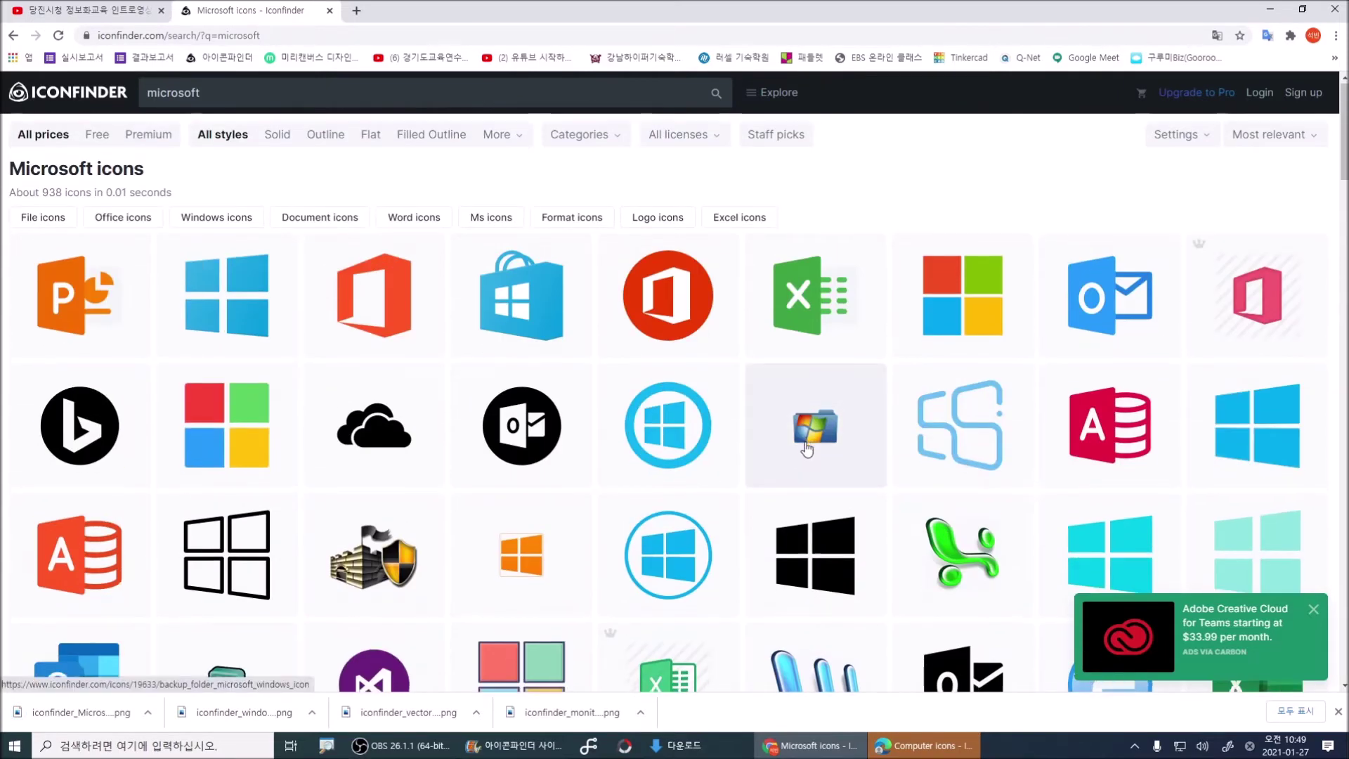
pyautogui.scroll(-3, 801, 464)
pyautogui.scroll(-3, 806, 449)
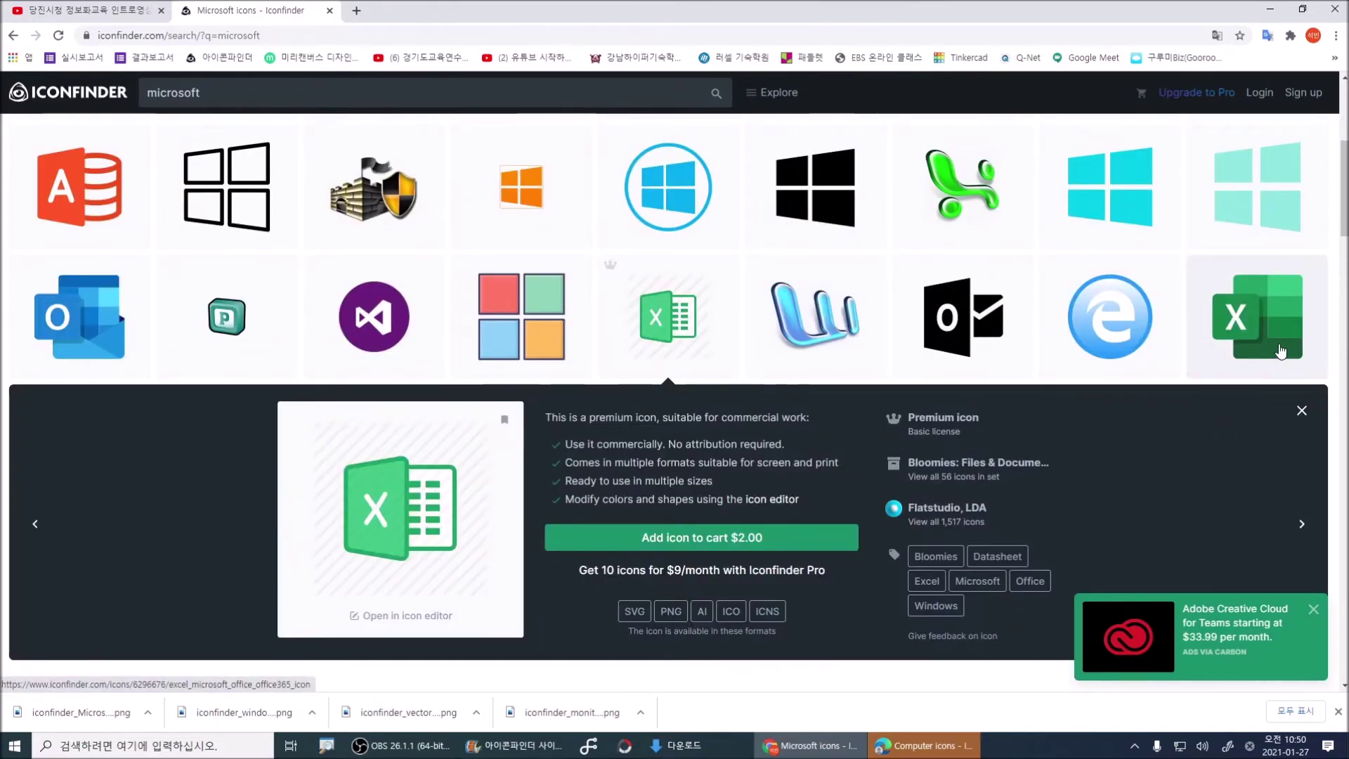
pyautogui.click(1280, 351)
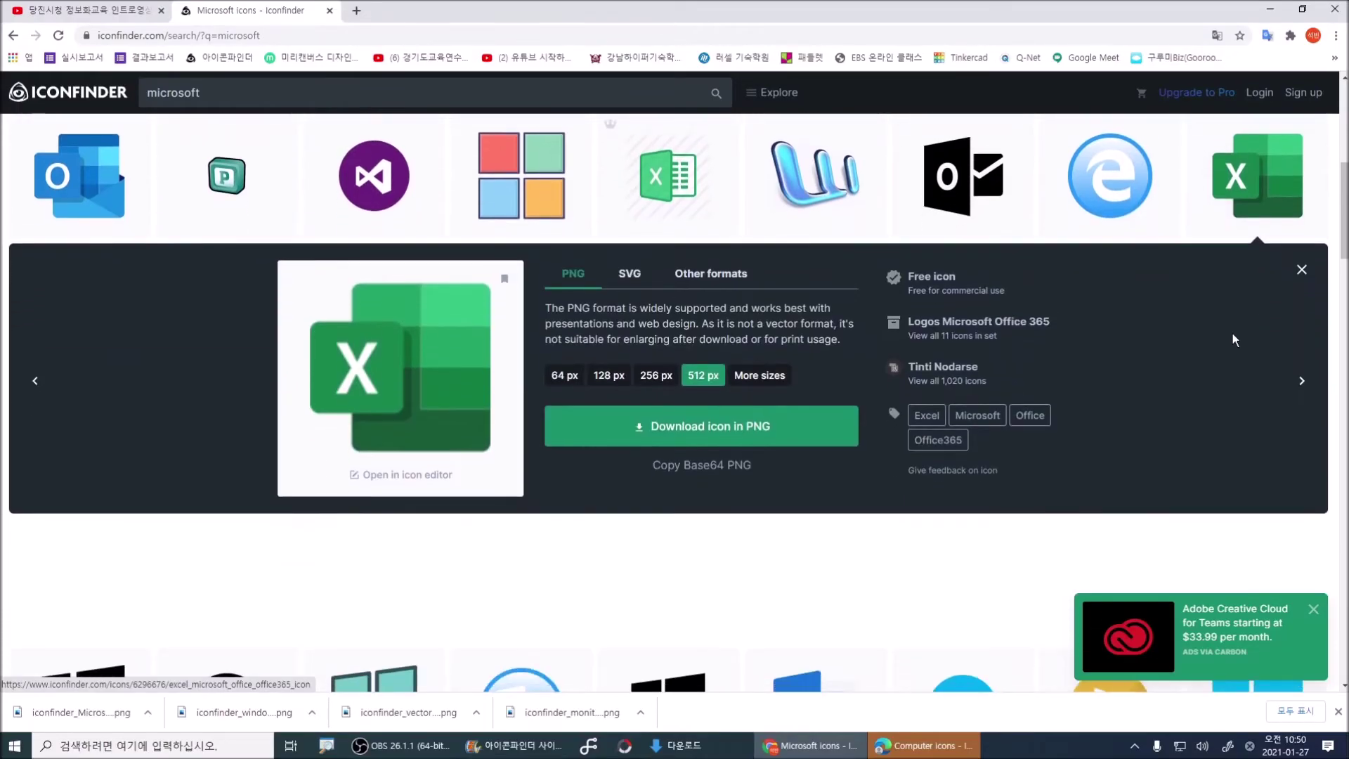
pyautogui.click(750, 431)
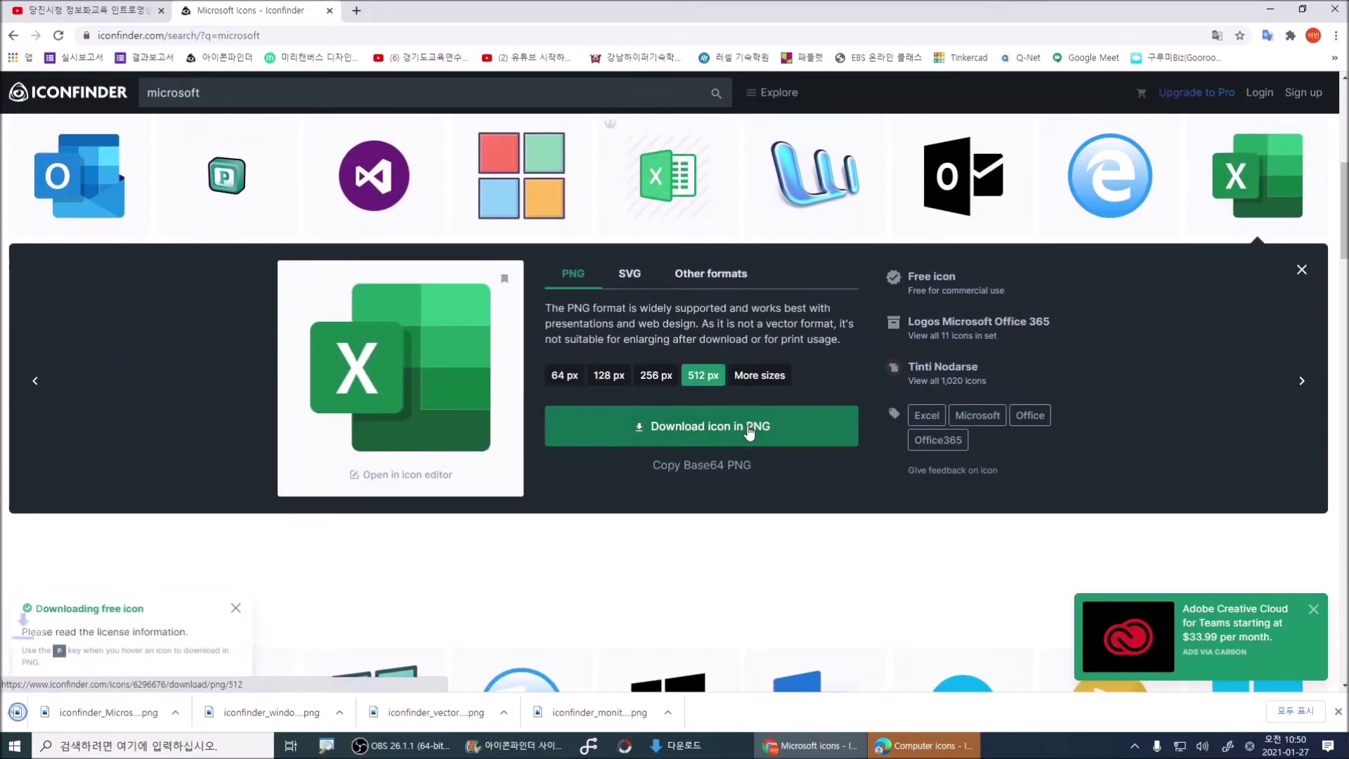
# - Replace the search term "microsoft" with "smartphone" and run the icon search
pyautogui.scroll(1, 857, 597)
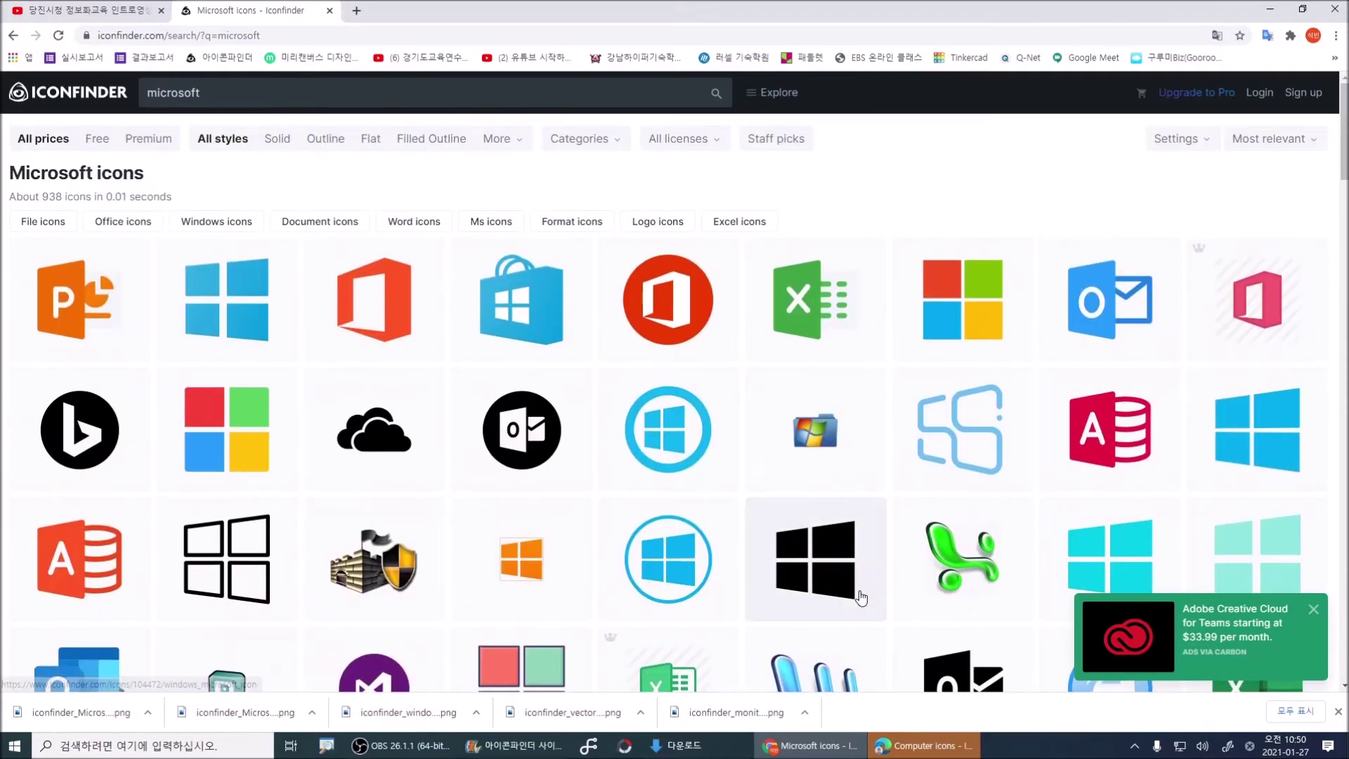
pyautogui.doubleClick(168, 93)
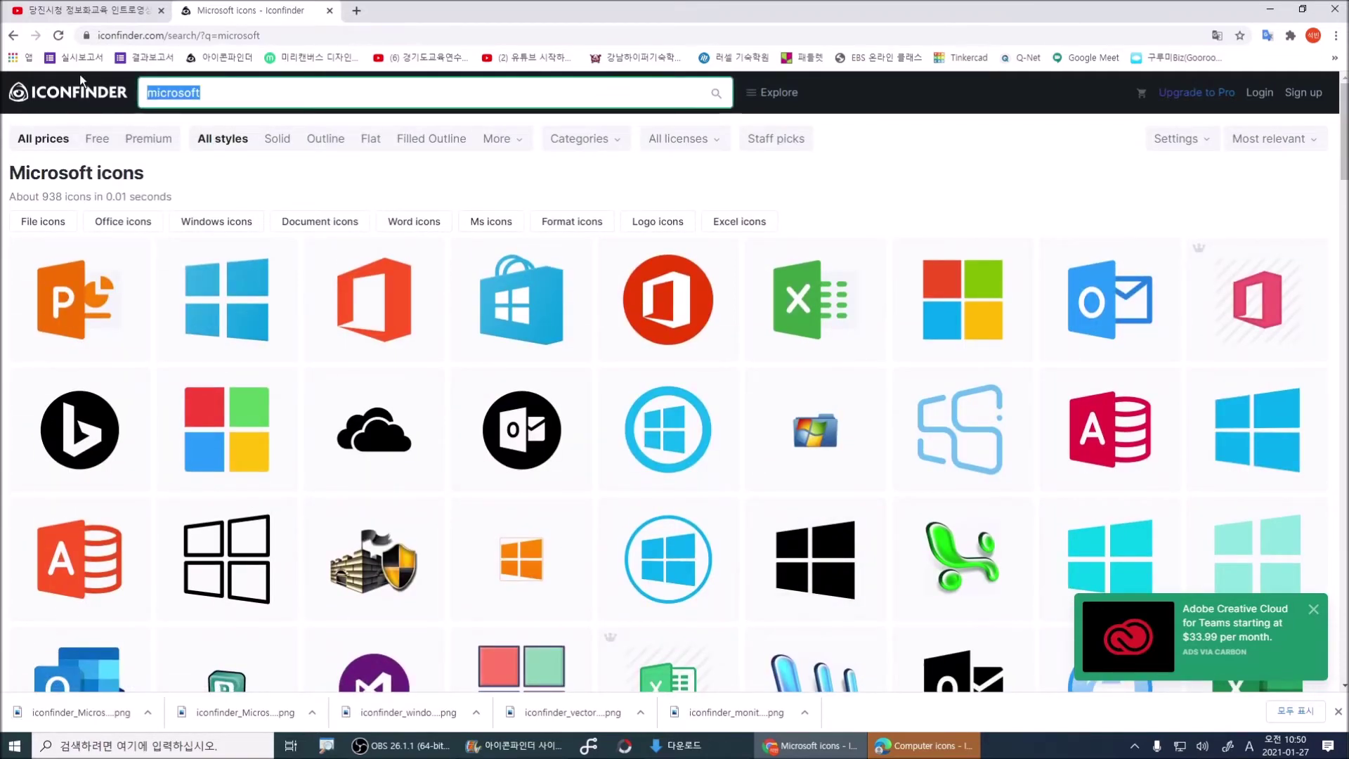
pyautogui.write('sma')
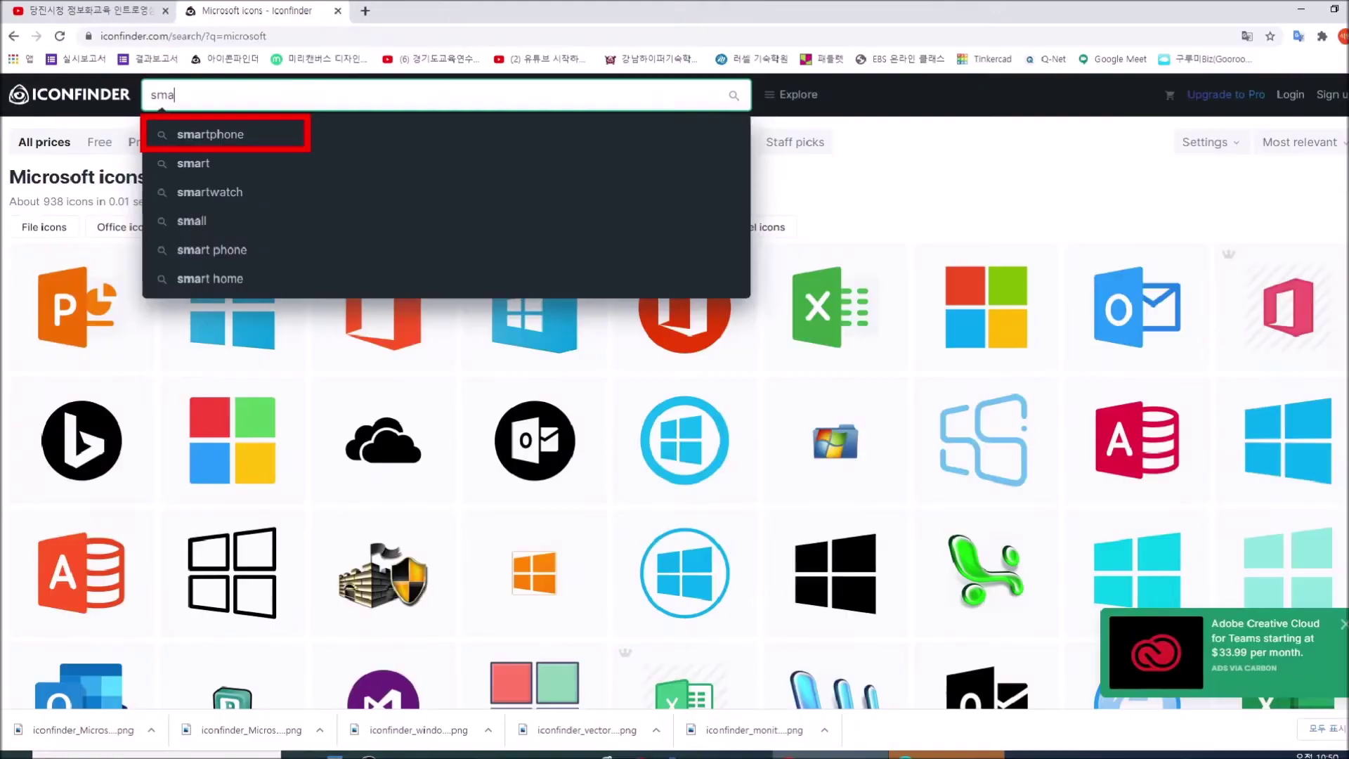
pyautogui.press('Escape')
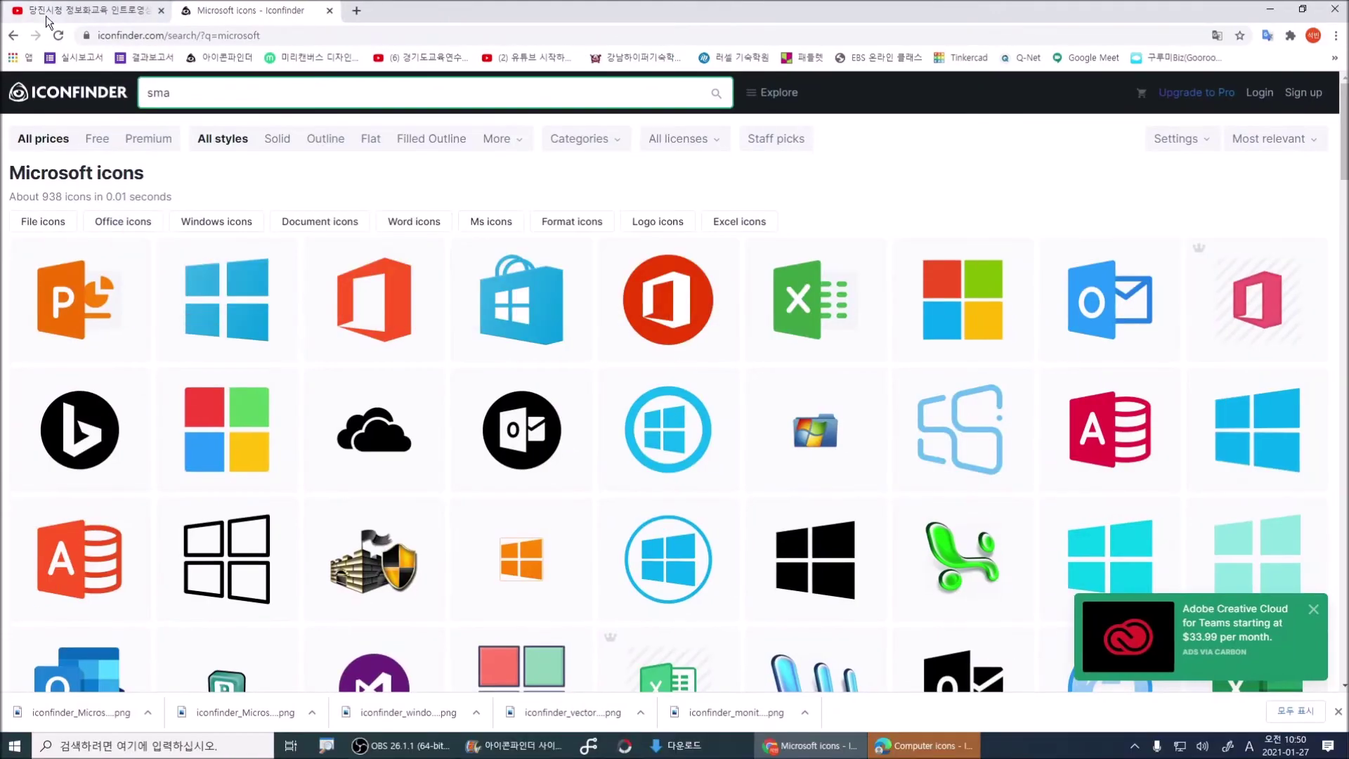
pyautogui.write('rtphone')
pyautogui.press('Return')
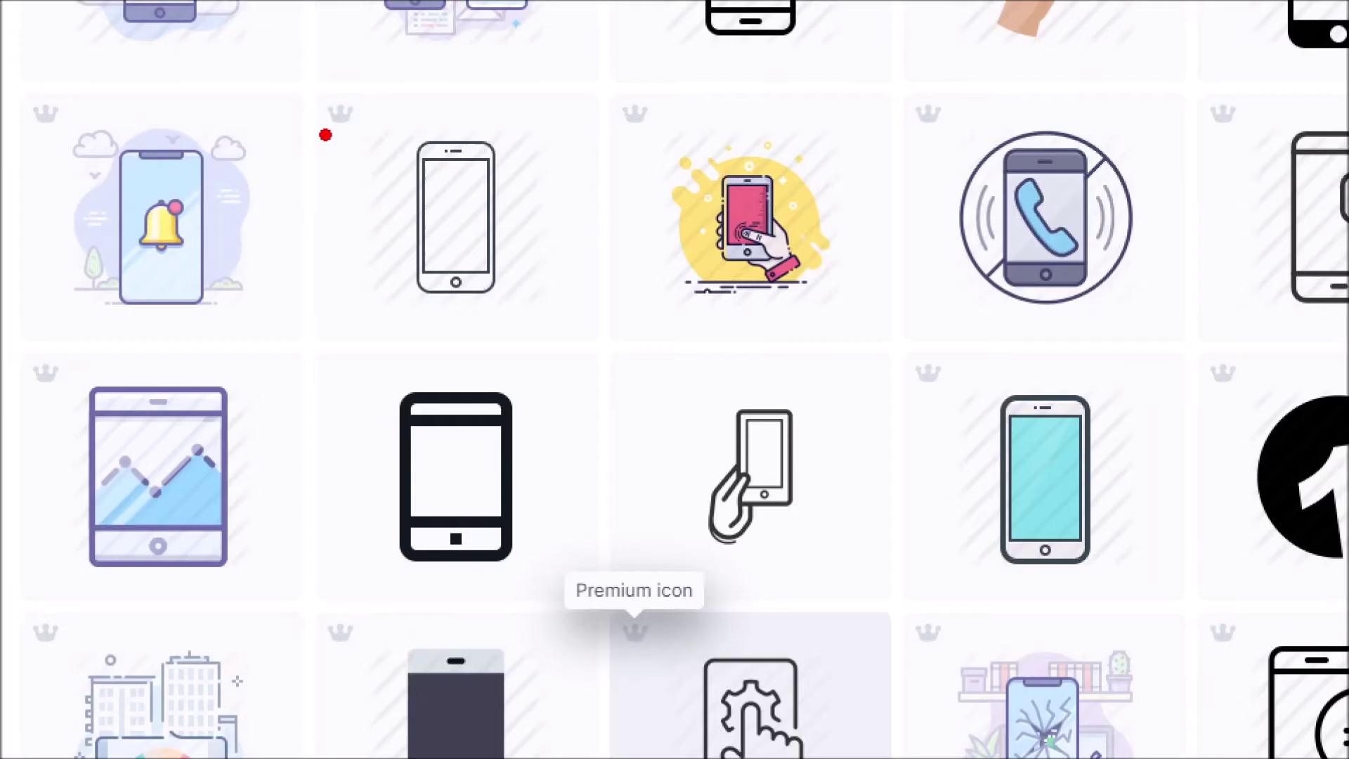
pyautogui.moveTo(160, 384); pyautogui.dragTo(190, 387)
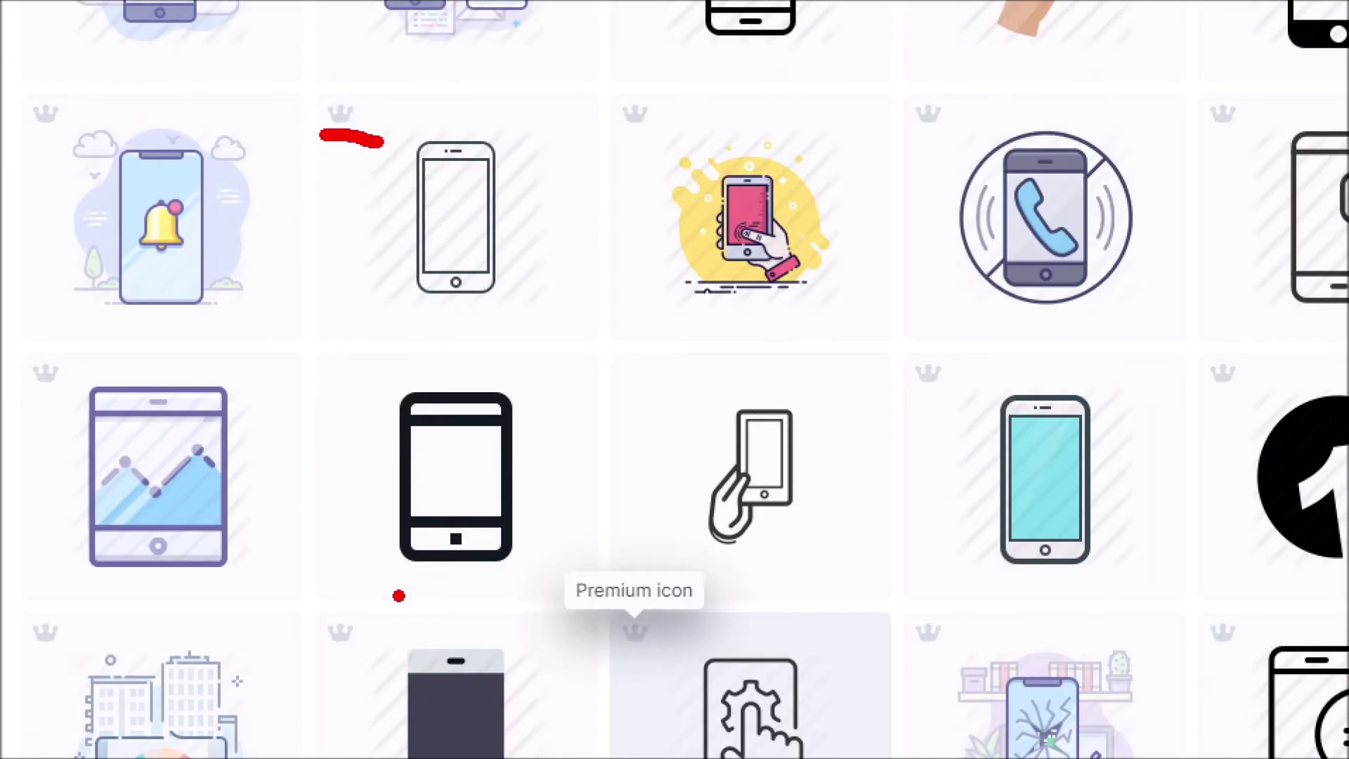
pyautogui.moveTo(443, 202); pyautogui.dragTo(449, 203)
pyautogui.moveTo(391, 261)
pyautogui.mouseDown()
pyautogui.moveTo(466, 250)
pyautogui.moveTo(428, 301)
pyautogui.moveTo(443, 298)
pyautogui.mouseUp()
pyautogui.moveTo(490, 197)
pyautogui.mouseDown()
pyautogui.moveTo(491, 229)
pyautogui.moveTo(566, 238)
pyautogui.mouseUp()
pyautogui.moveTo(531, 242)
pyautogui.mouseDown()
pyautogui.moveTo(530, 279)
pyautogui.moveTo(593, 295)
pyautogui.mouseUp()
pyautogui.moveTo(437, 430)
pyautogui.mouseDown()
pyautogui.moveTo(397, 457)
pyautogui.moveTo(439, 430)
pyautogui.mouseUp()
pyautogui.moveTo(360, 496)
pyautogui.mouseDown()
pyautogui.moveTo(475, 496)
pyautogui.moveTo(444, 541)
pyautogui.mouseUp()
pyautogui.moveTo(492, 434)
pyautogui.mouseDown()
pyautogui.moveTo(546, 430)
pyautogui.moveTo(510, 468)
pyautogui.moveTo(560, 460)
pyautogui.moveTo(506, 516)
pyautogui.mouseUp()
pyautogui.moveTo(548, 476)
pyautogui.mouseDown()
pyautogui.moveTo(506, 524)
pyautogui.moveTo(593, 528)
pyautogui.mouseUp()
pyautogui.click(613, 480)
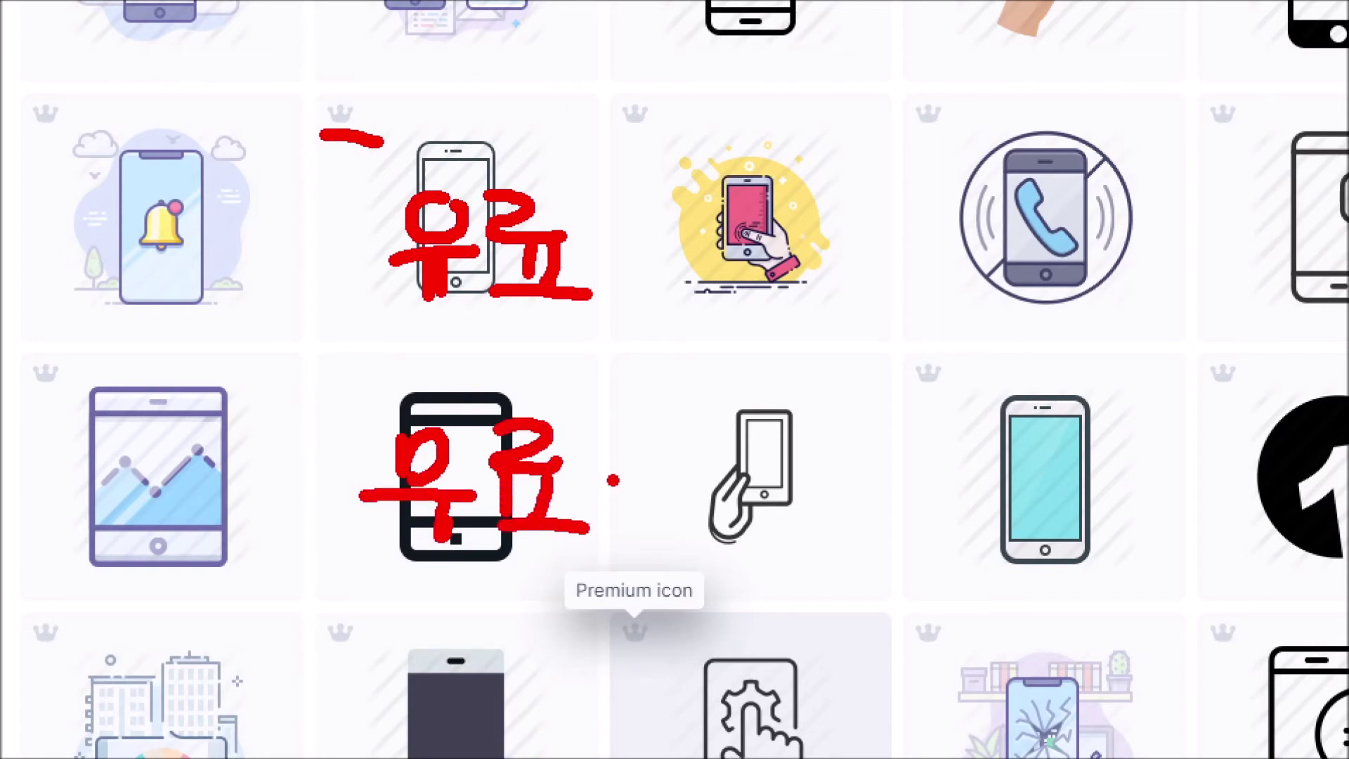
pyautogui.press('Escape')
# - Open the free bold black smartphone outline icon, set its size to 512 px and download it as a PNG
pyautogui.click(246, 435)
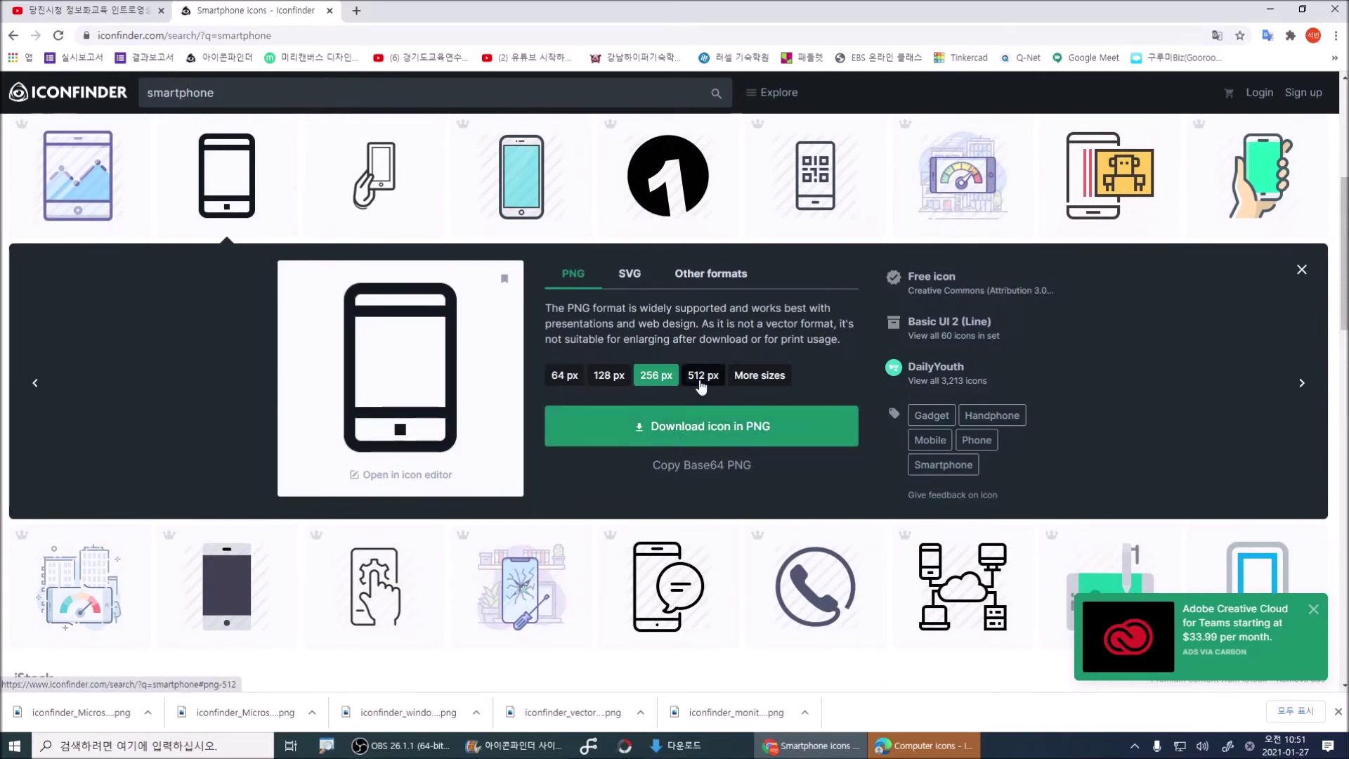
pyautogui.click(701, 386)
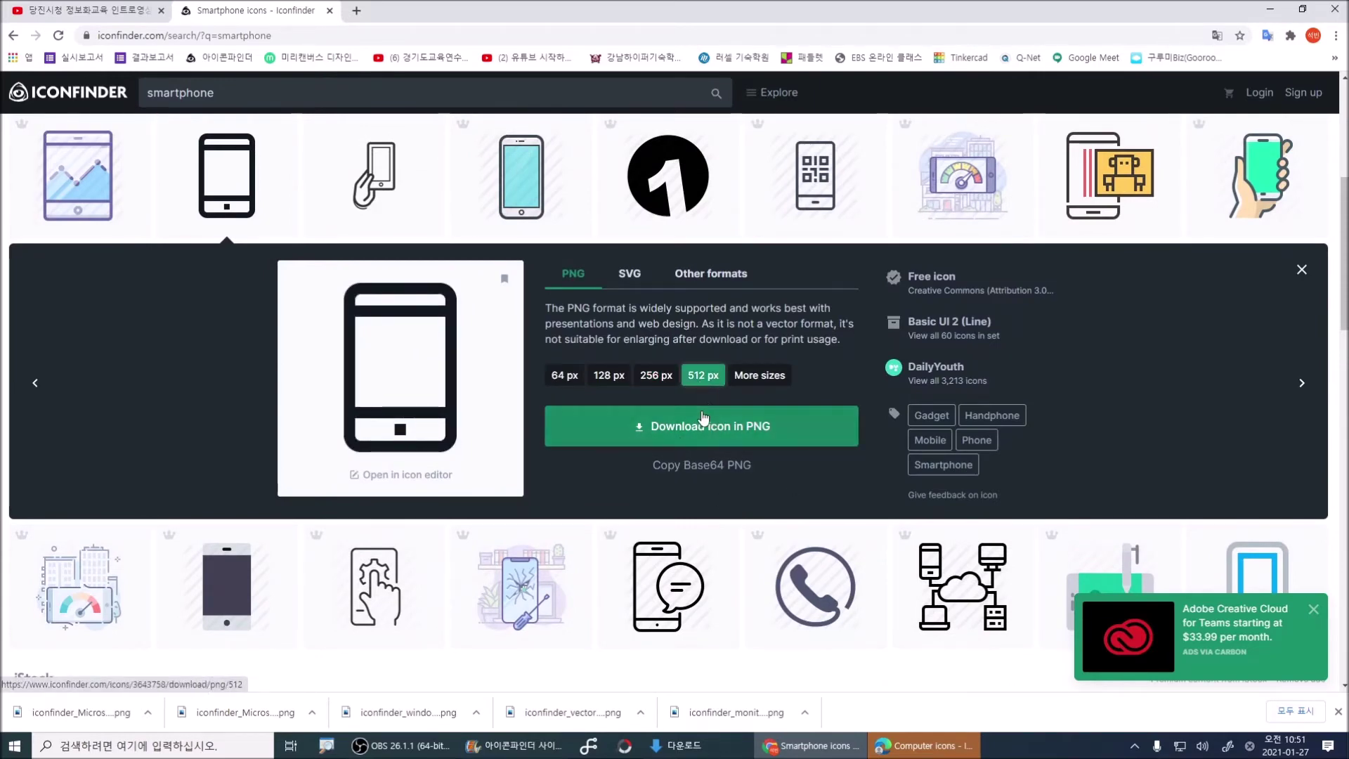
pyautogui.click(698, 429)
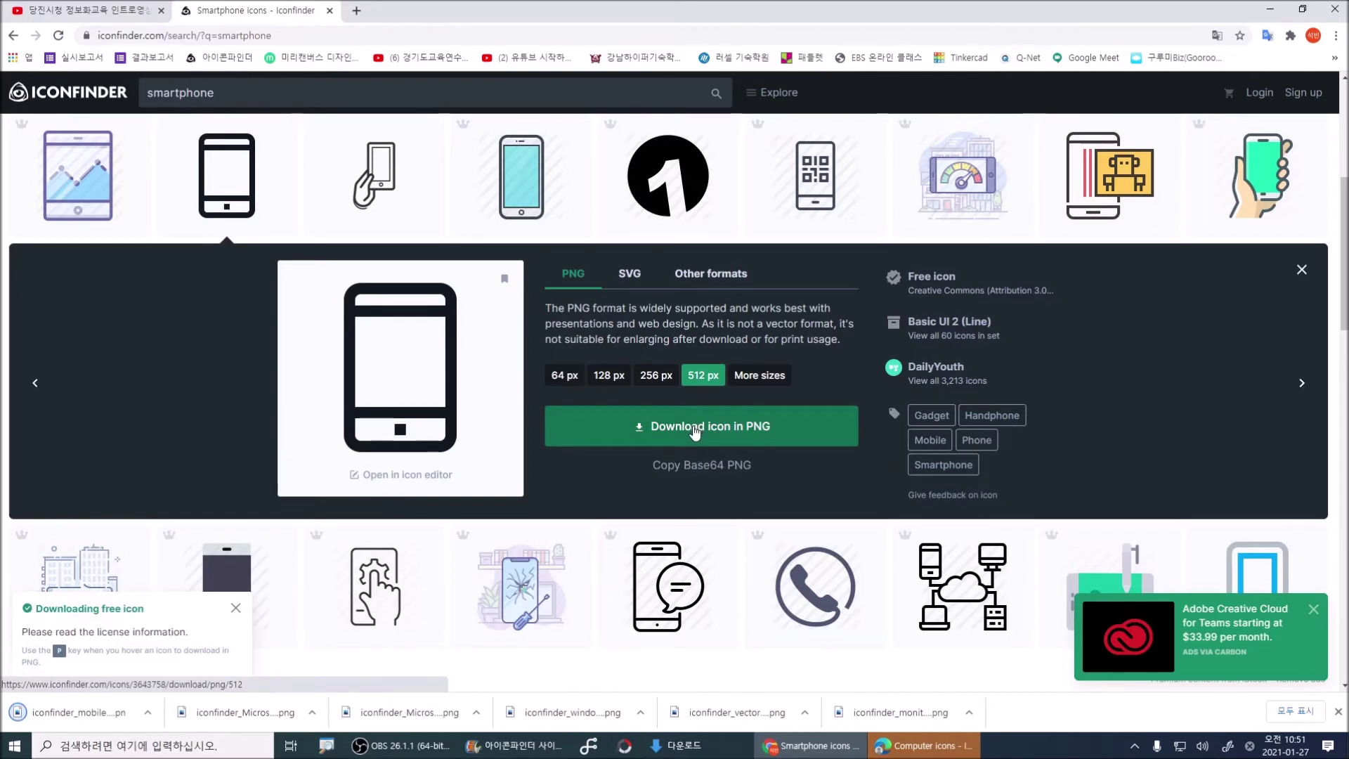
# - Replace the search term "smartphone" with "photoshop" and run the icon search
pyautogui.scroll(5, 695, 432)
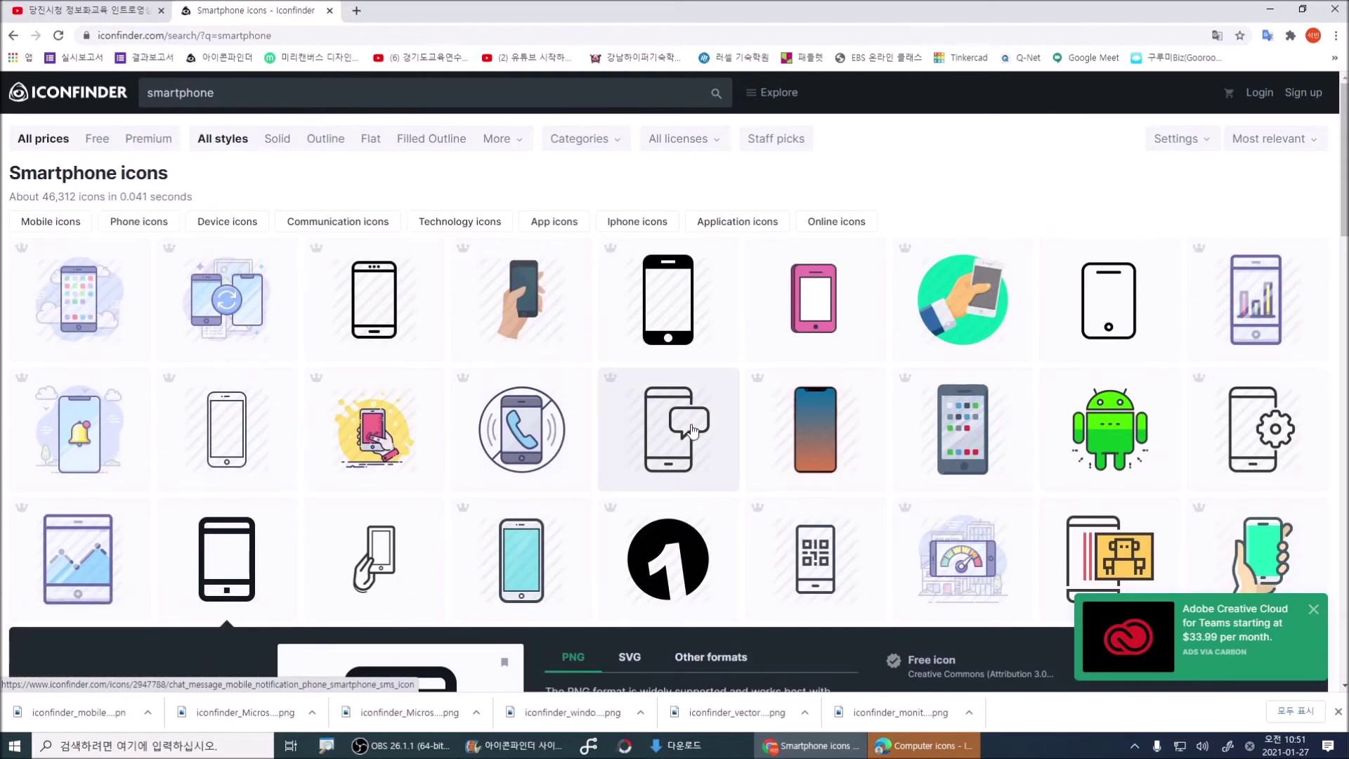
pyautogui.click(273, 89)
pyautogui.write('pho')
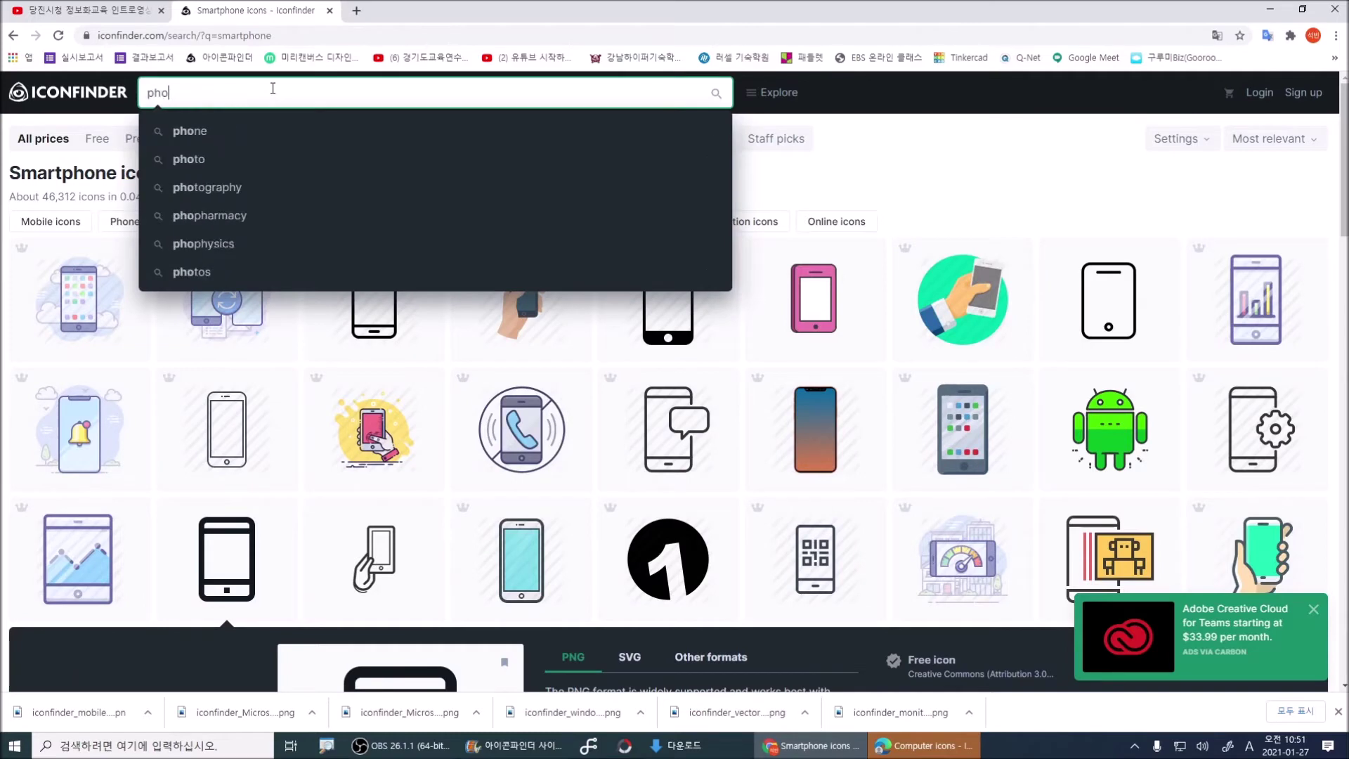
pyautogui.write('toshop')
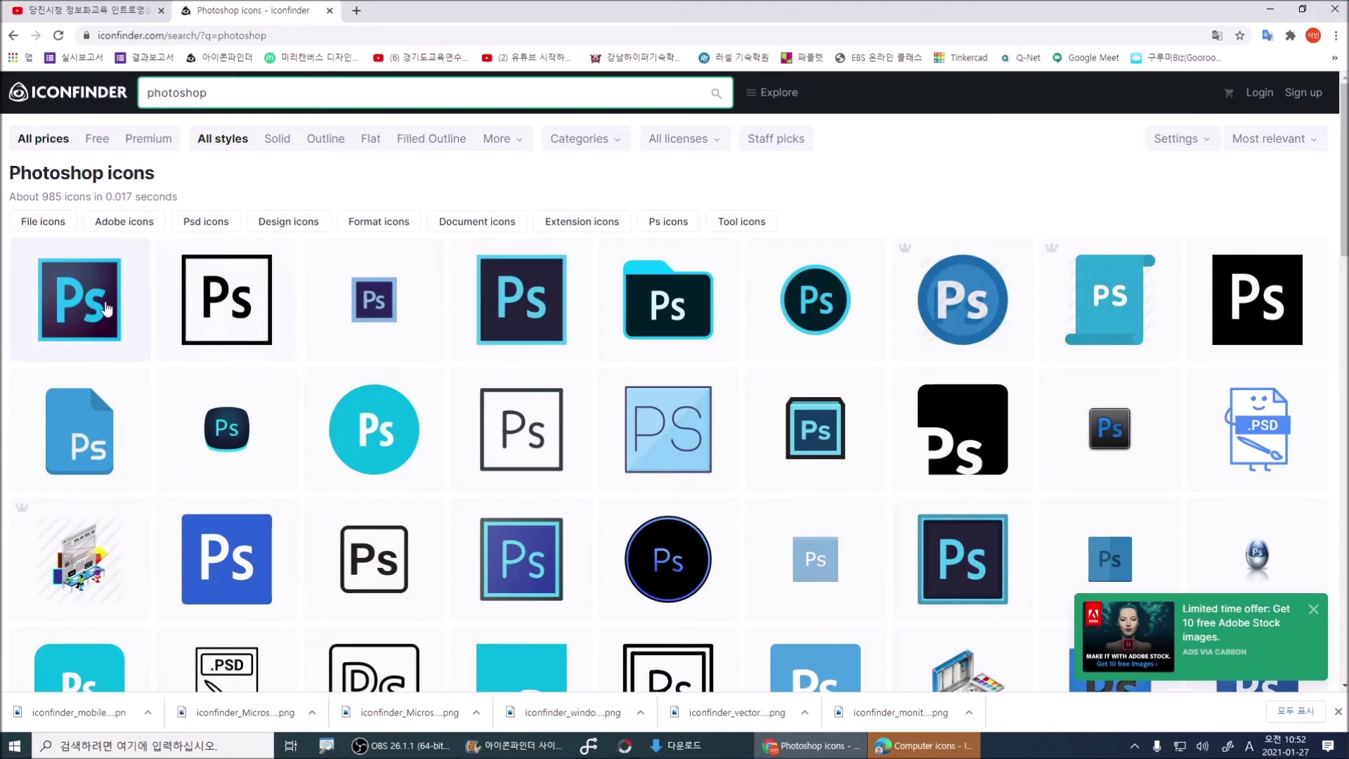
# - Open the first free Photoshop logo icon, set its size to 512 px and download it as a PNG
pyautogui.click(106, 308)
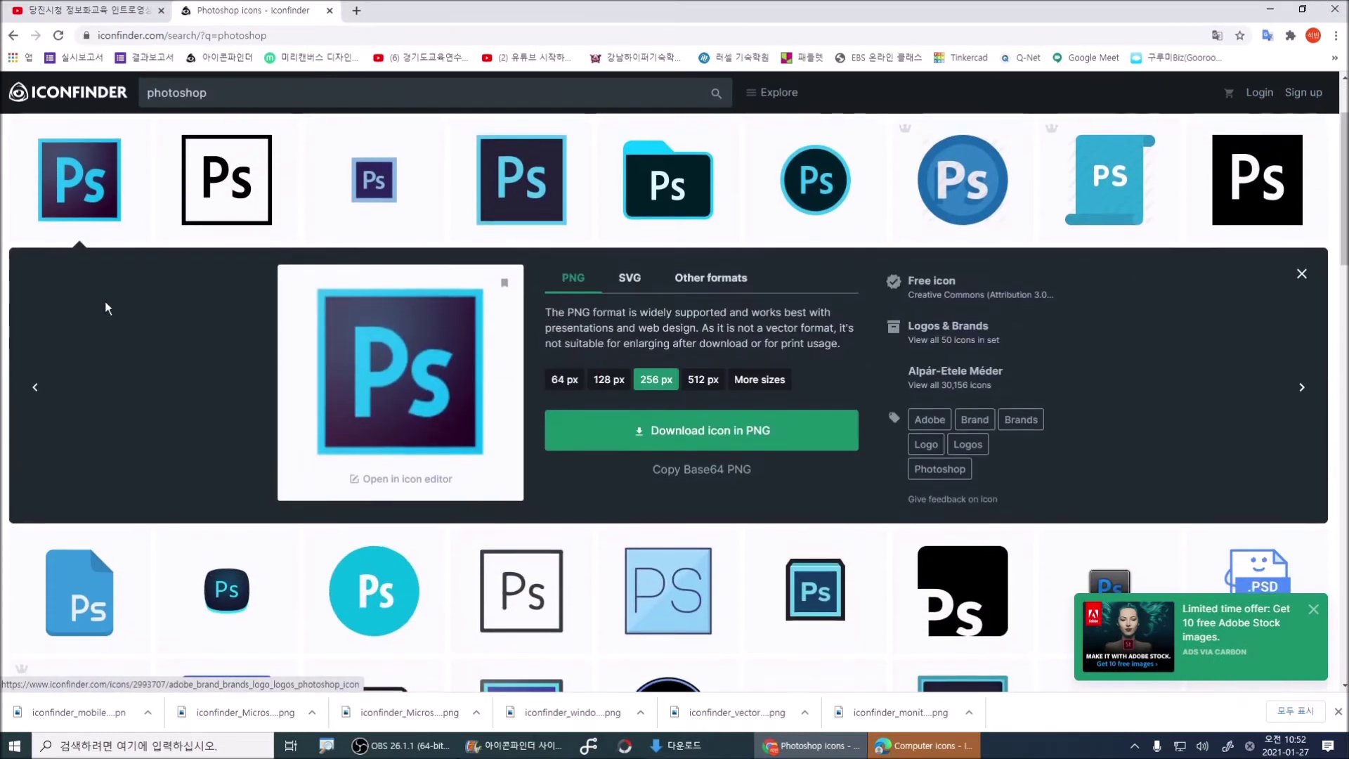
pyautogui.click(701, 377)
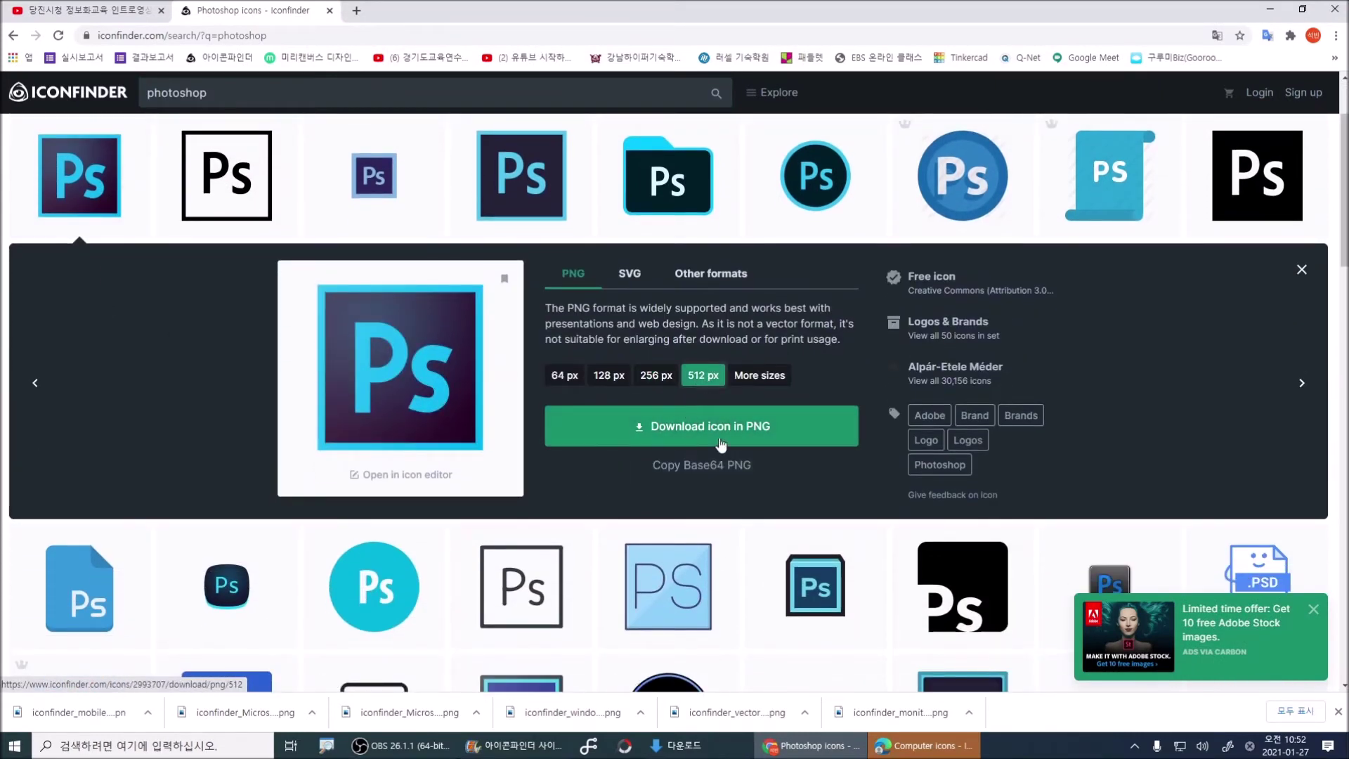
pyautogui.click(731, 437)
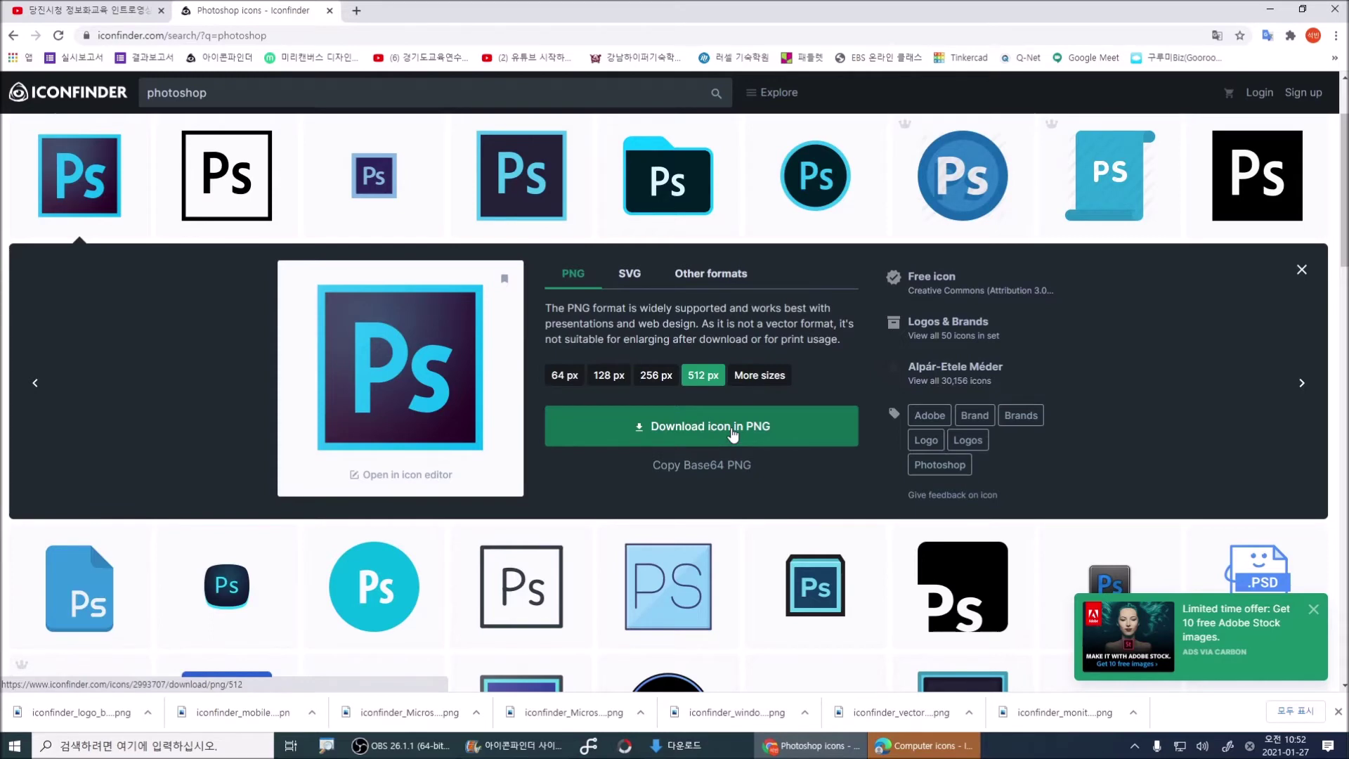
# - Replace the search term "photoshop" with "playstore", run the search and download the third, multicoloured triangle icon as a 512 px PNG
pyautogui.scroll(2, 731, 437)
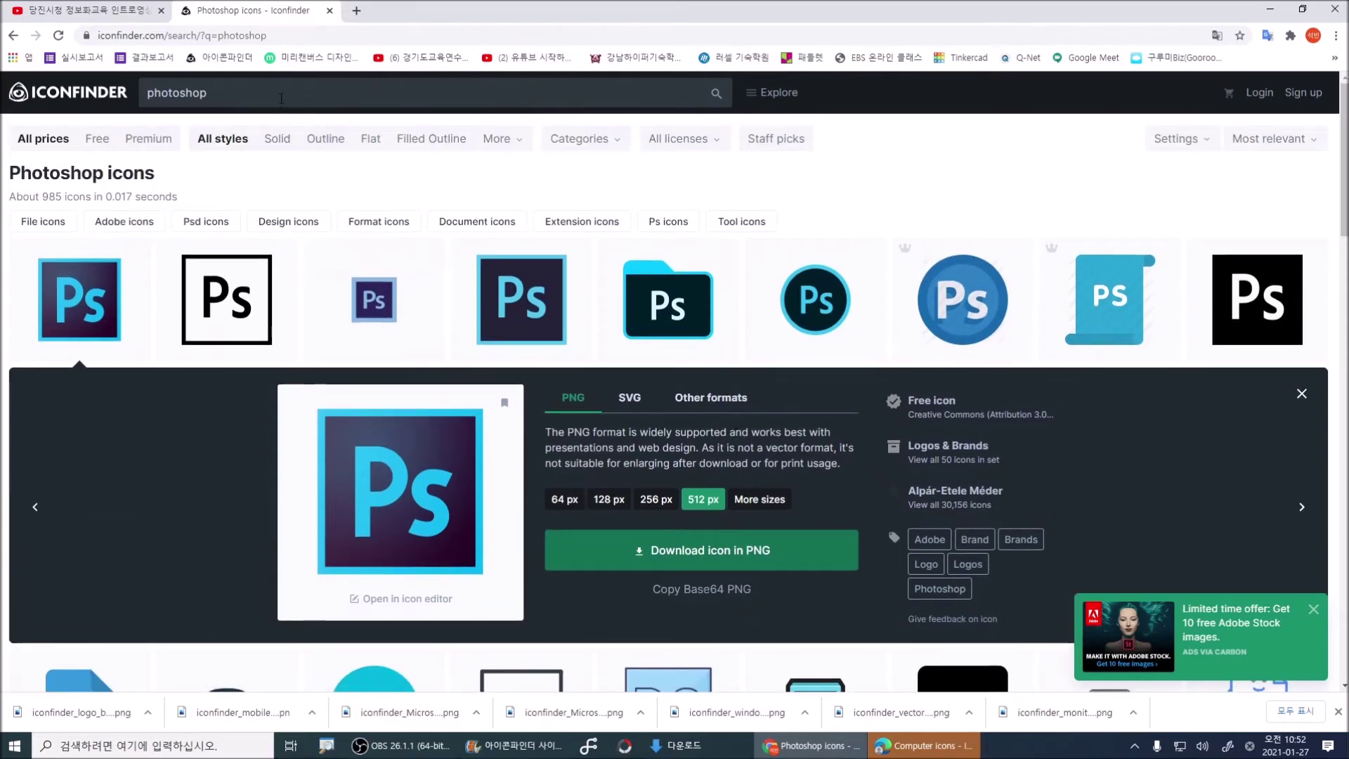
pyautogui.doubleClick(281, 98)
pyautogui.press('BackSpace')
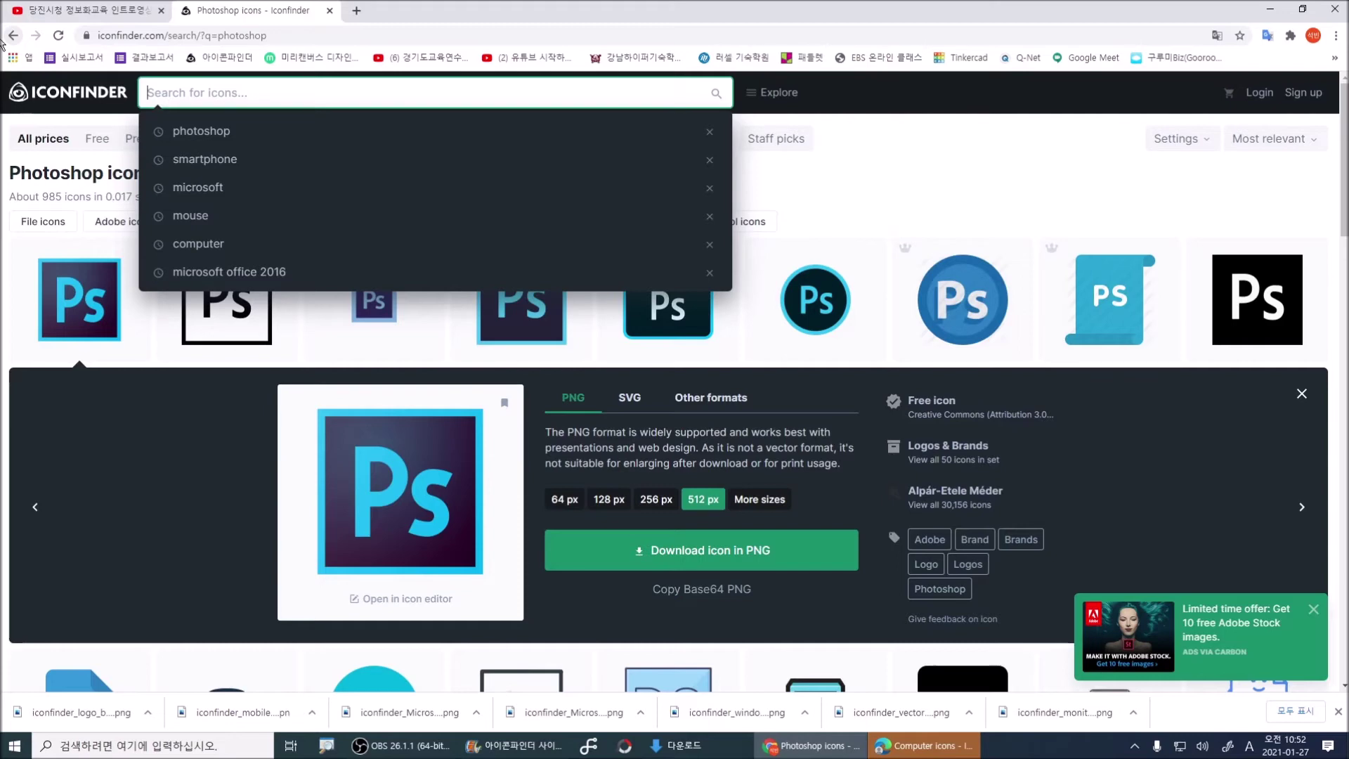
pyautogui.write('pla')
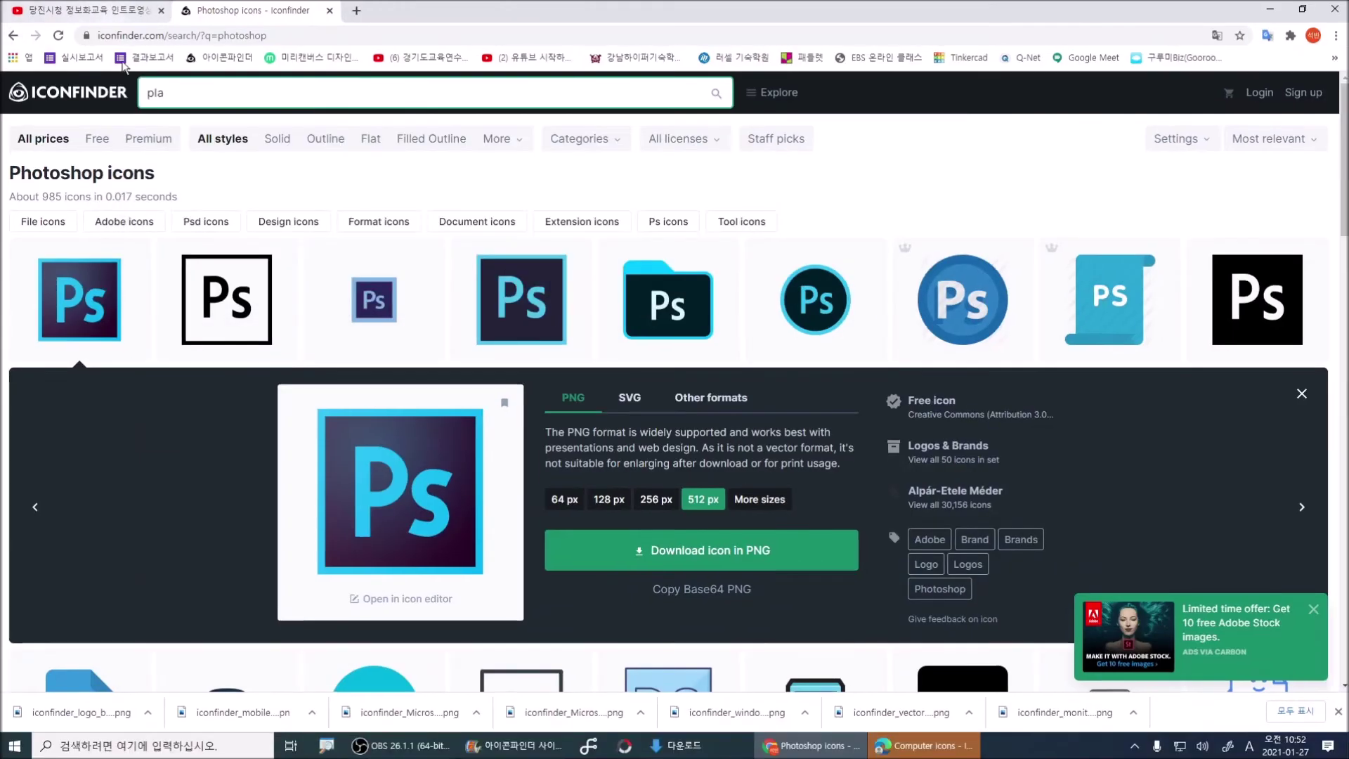
pyautogui.click(184, 93)
pyautogui.click(189, 133)
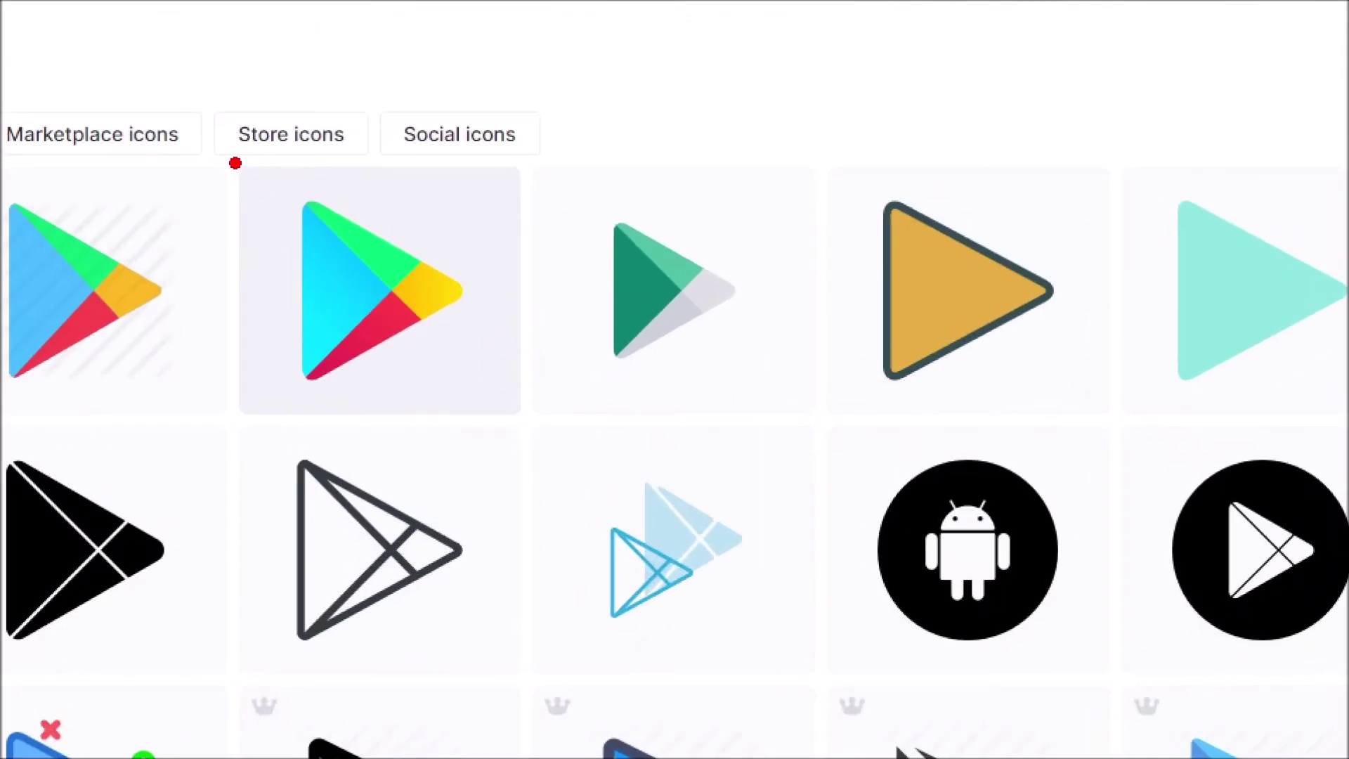
pyautogui.click(380, 290)
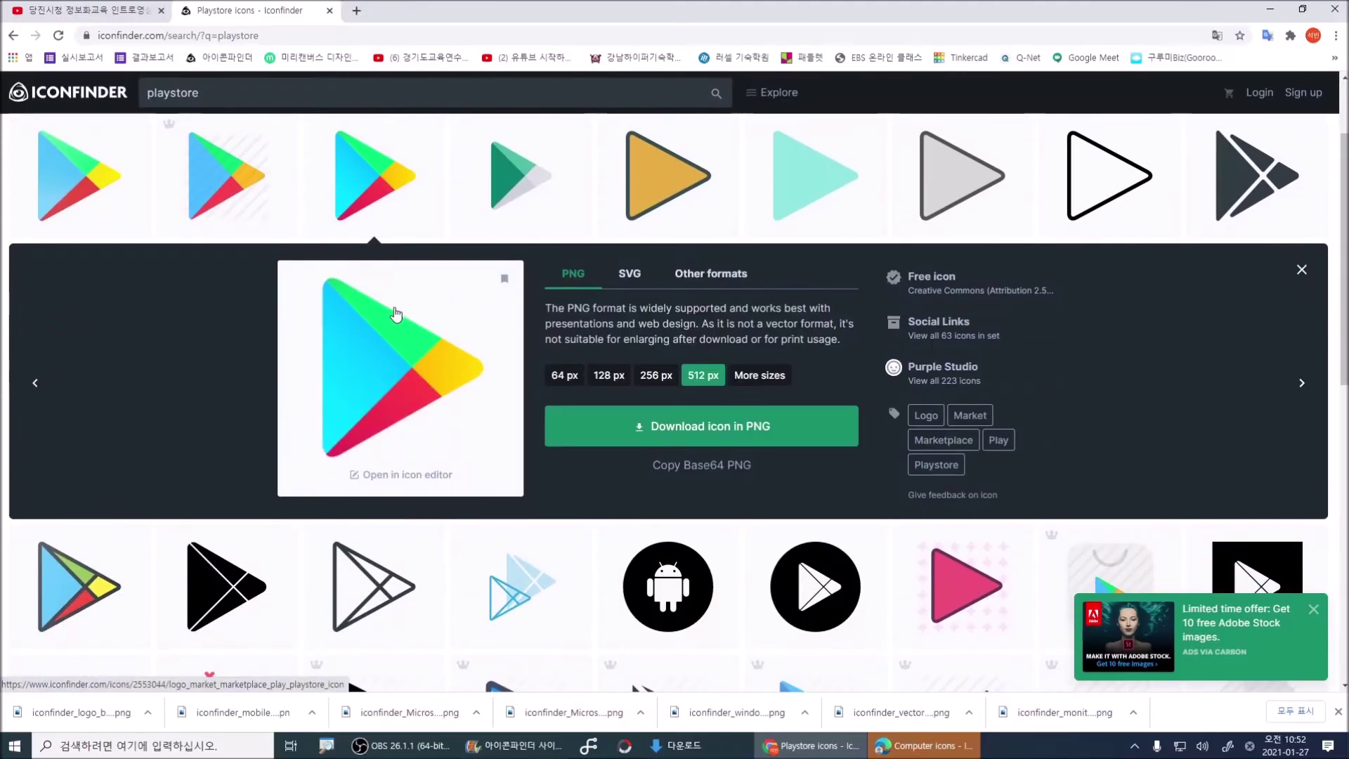
pyautogui.click(681, 430)
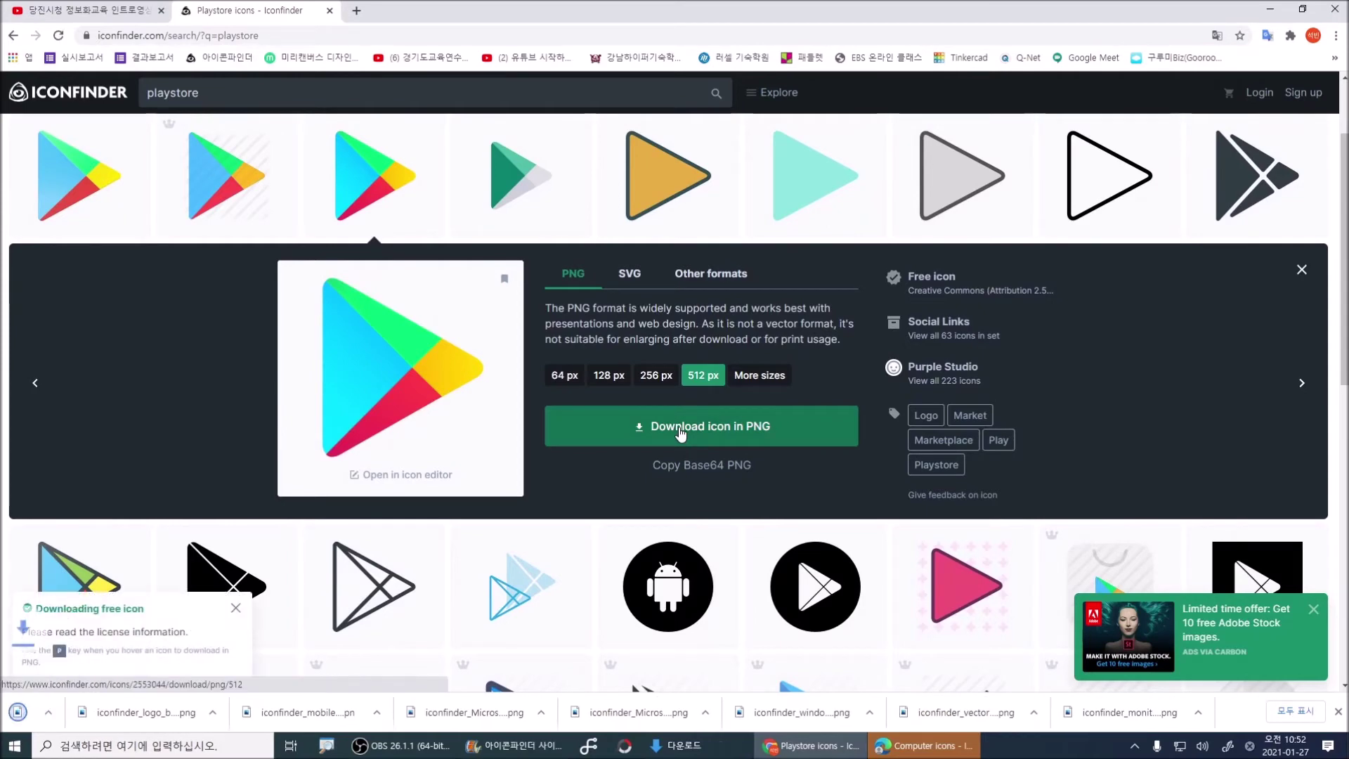
# - Try replacing the search term "playstore" with the Korean word "설정" and run the icon search
pyautogui.scroll(2, 525, 300)
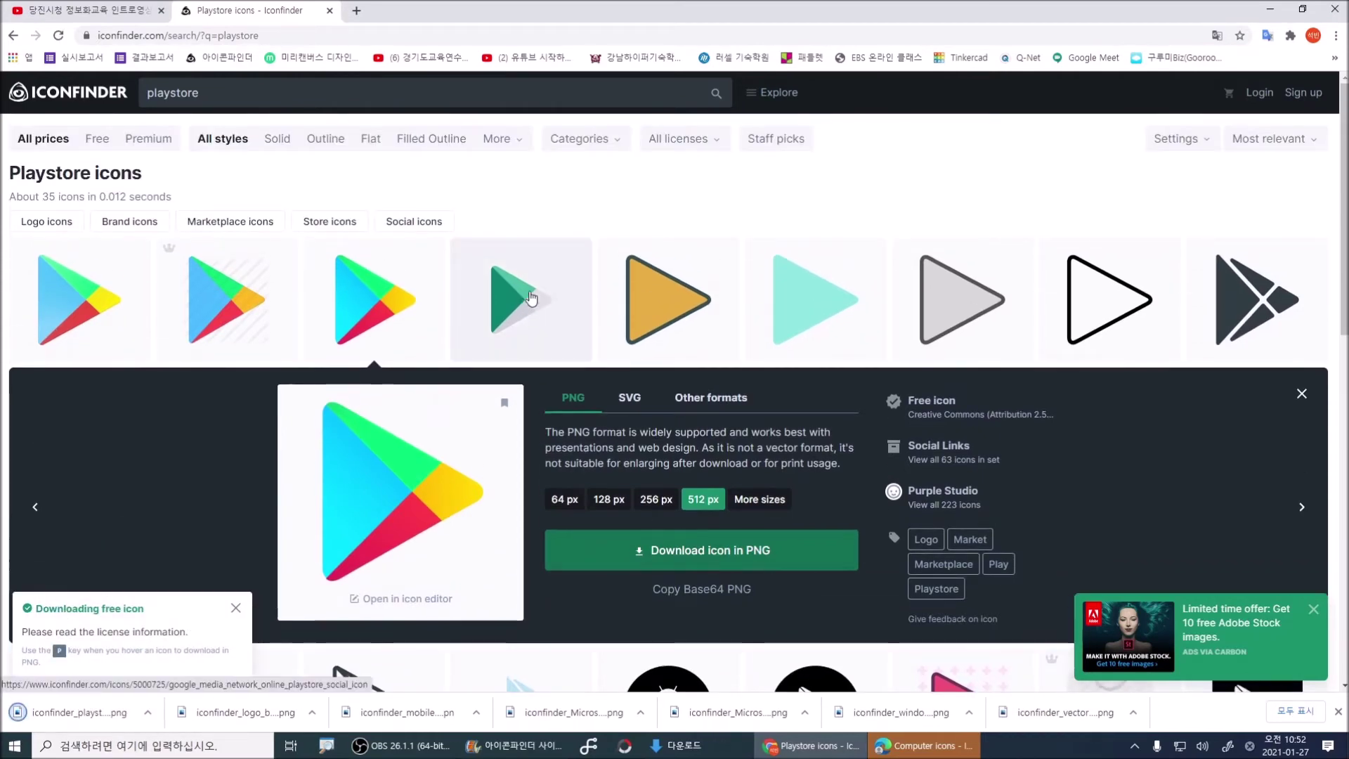
pyautogui.click(263, 97)
pyautogui.press('BackSpace')
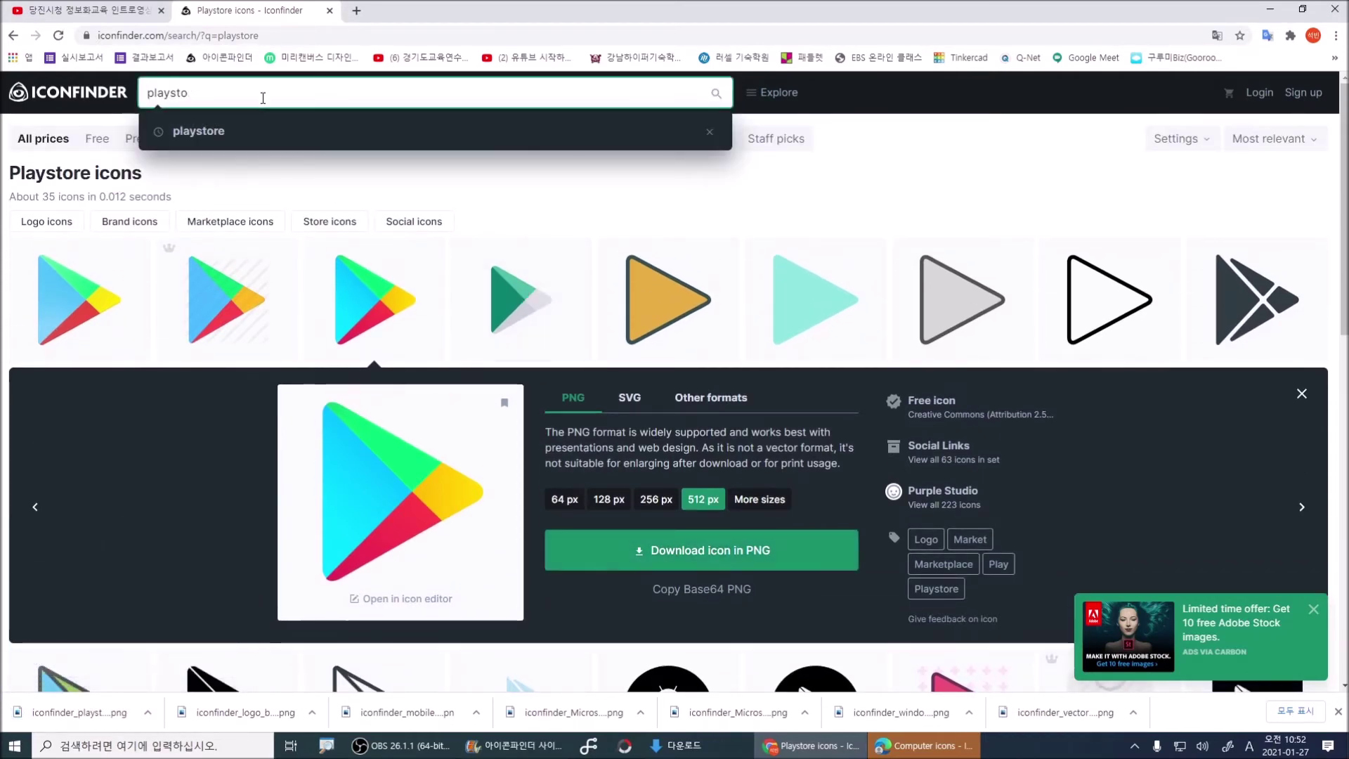
pyautogui.press('BackSpace')
pyautogui.press('BackSpace')
pyautogui.press('BackSpace')
pyautogui.press('BackSpace')
pyautogui.press('BackSpace')
pyautogui.press('BackSpace')
pyautogui.press('BackSpace')
pyautogui.press('BackSpace')
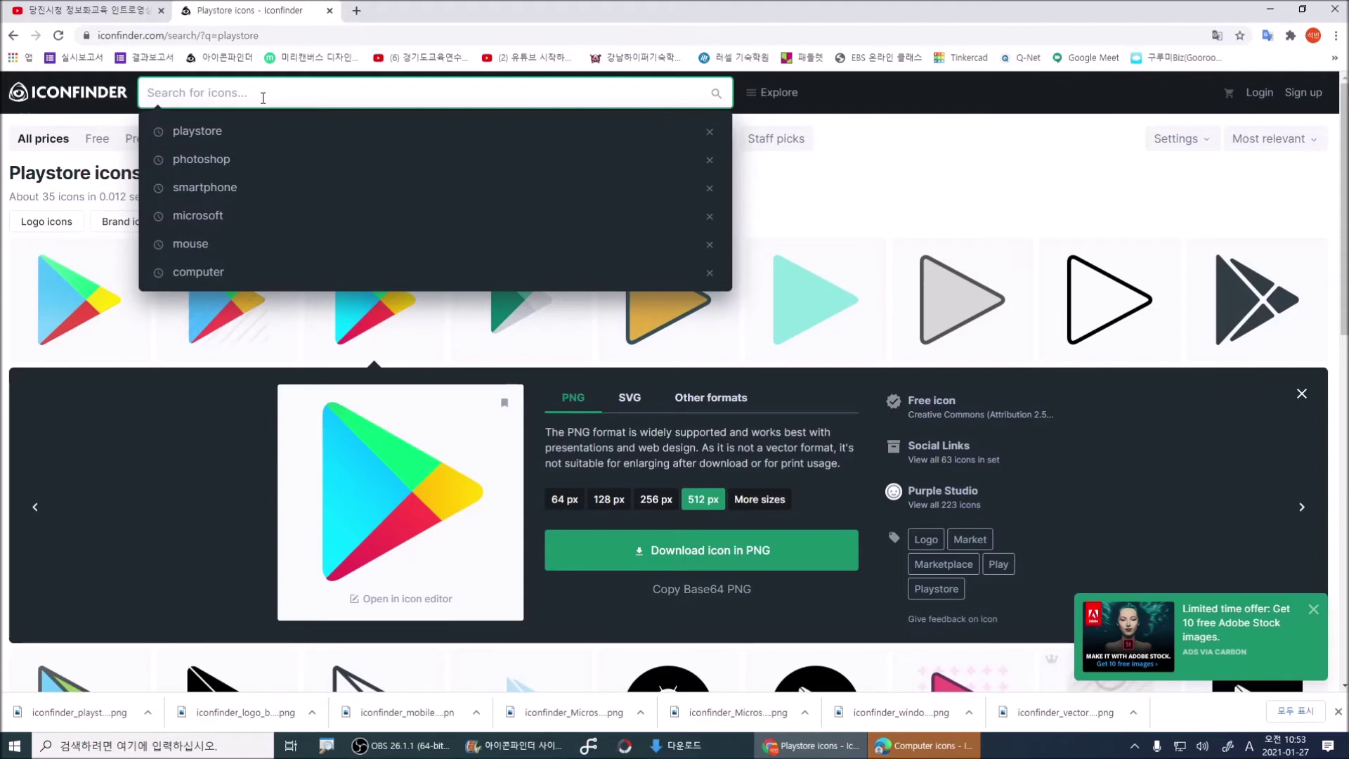
pyautogui.write('h')
pyautogui.press('BackSpace')
pyautogui.press('Hangul')
pyautogui.write('설정')
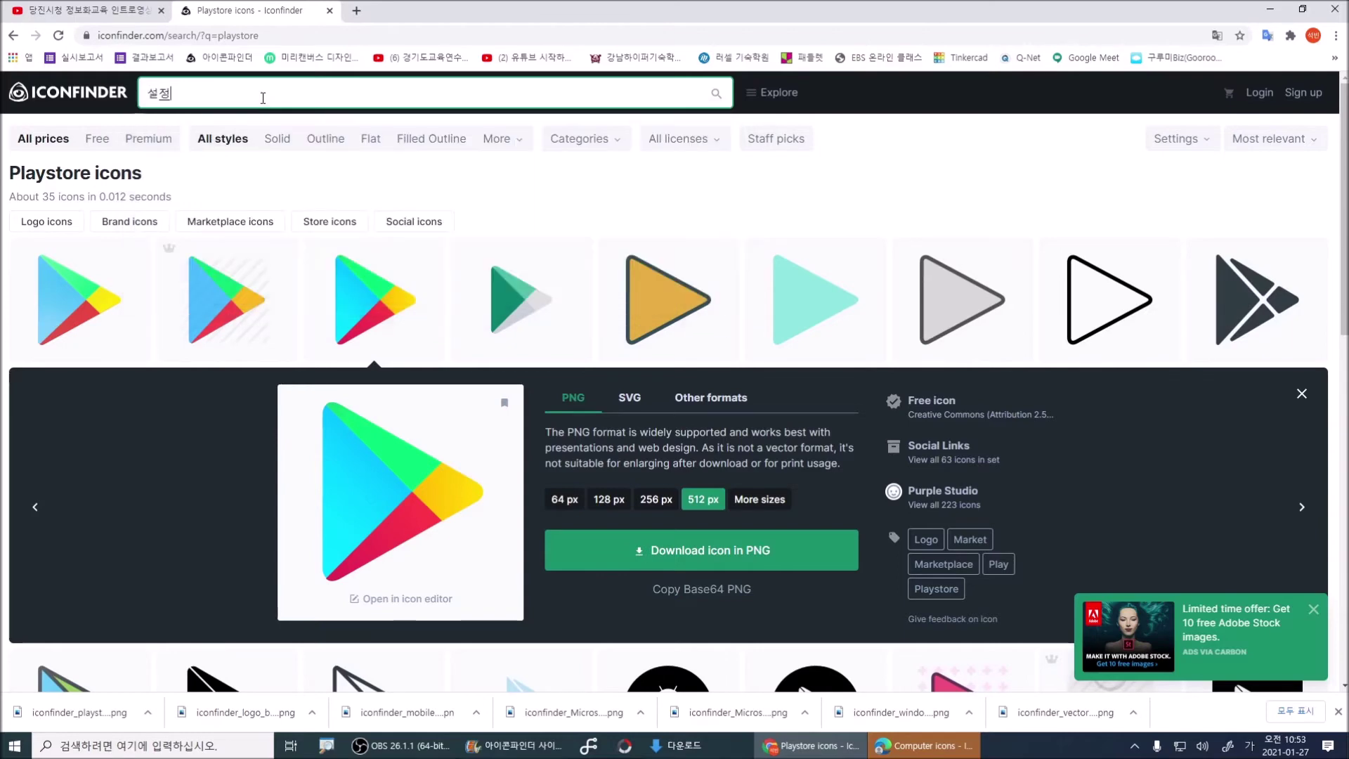
pyautogui.press('Return')
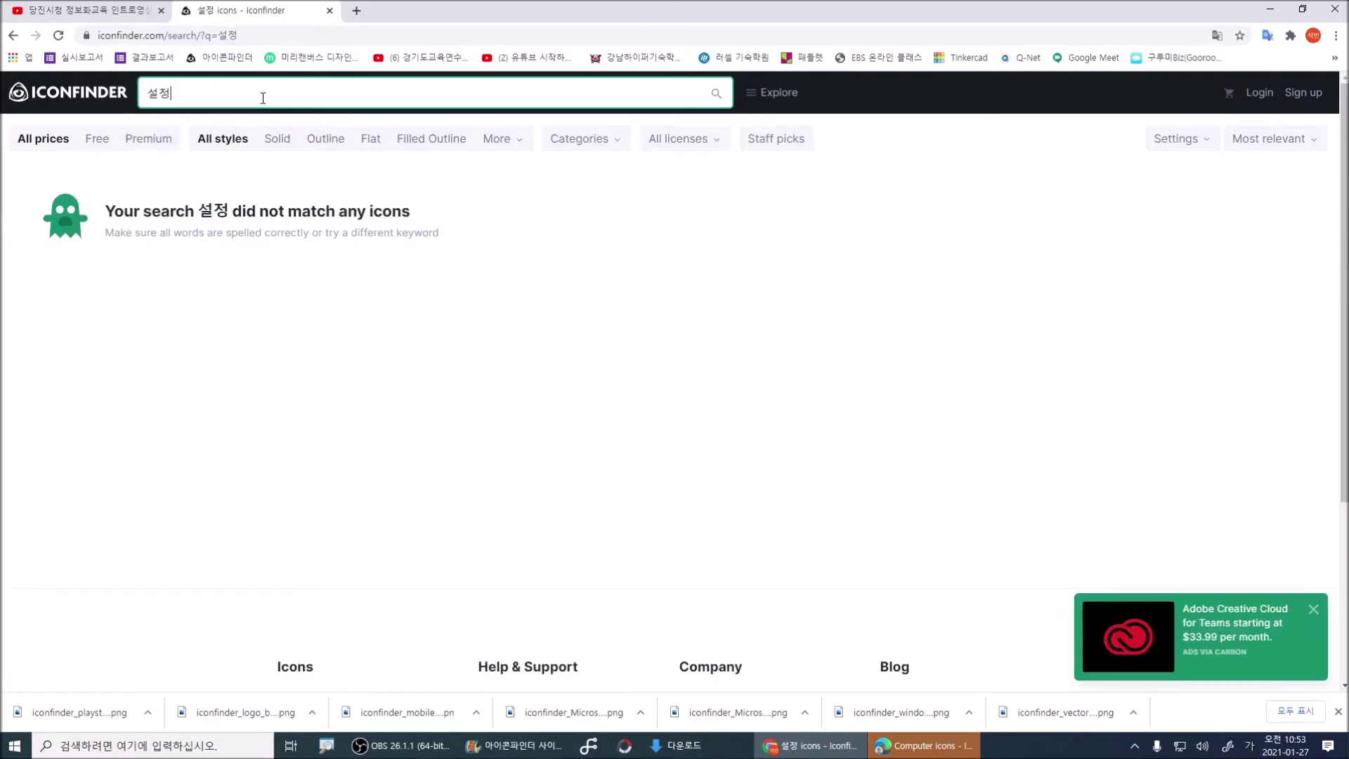
# - Replace the search term "설정" with the suggested term "setting" and run the icon search
pyautogui.press('BackSpace')
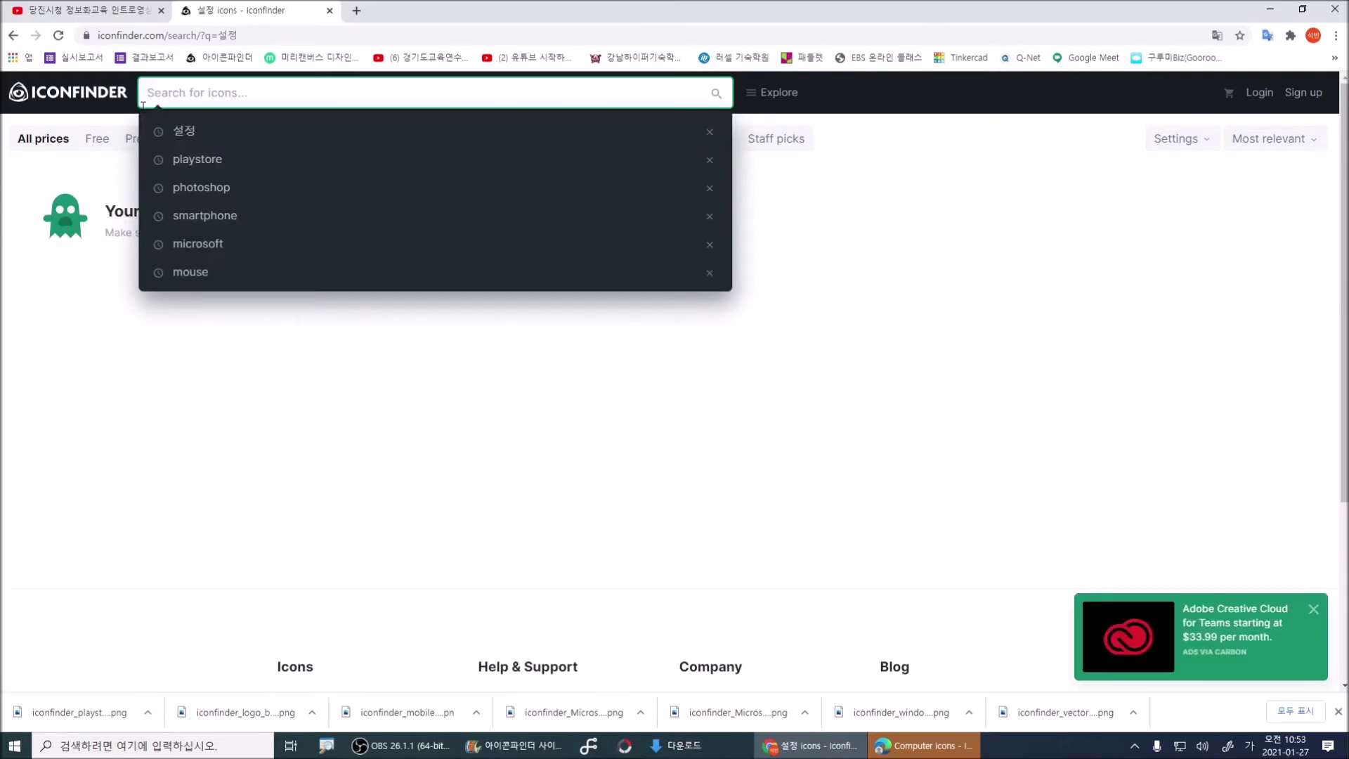
pyautogui.write('se')
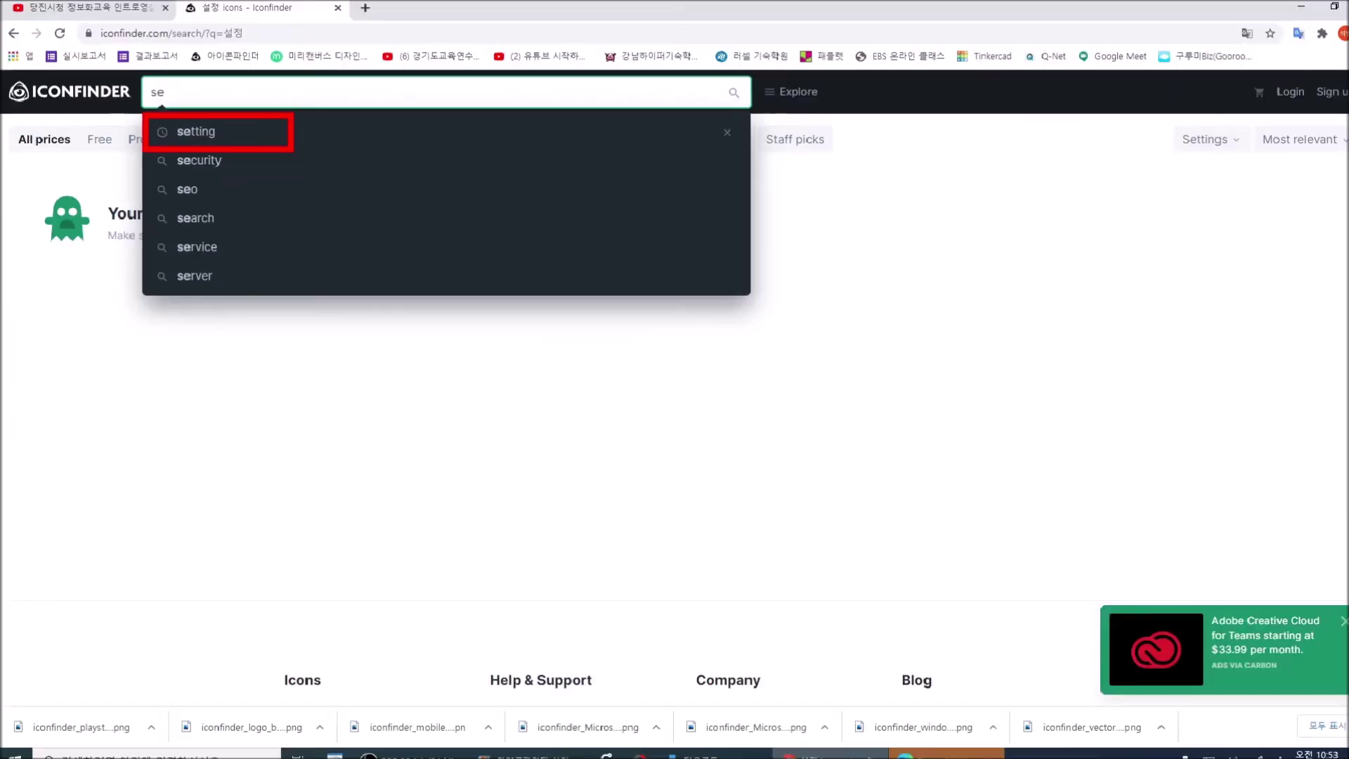
pyautogui.click(105, 147)
pyautogui.click(206, 86)
pyautogui.click(181, 134)
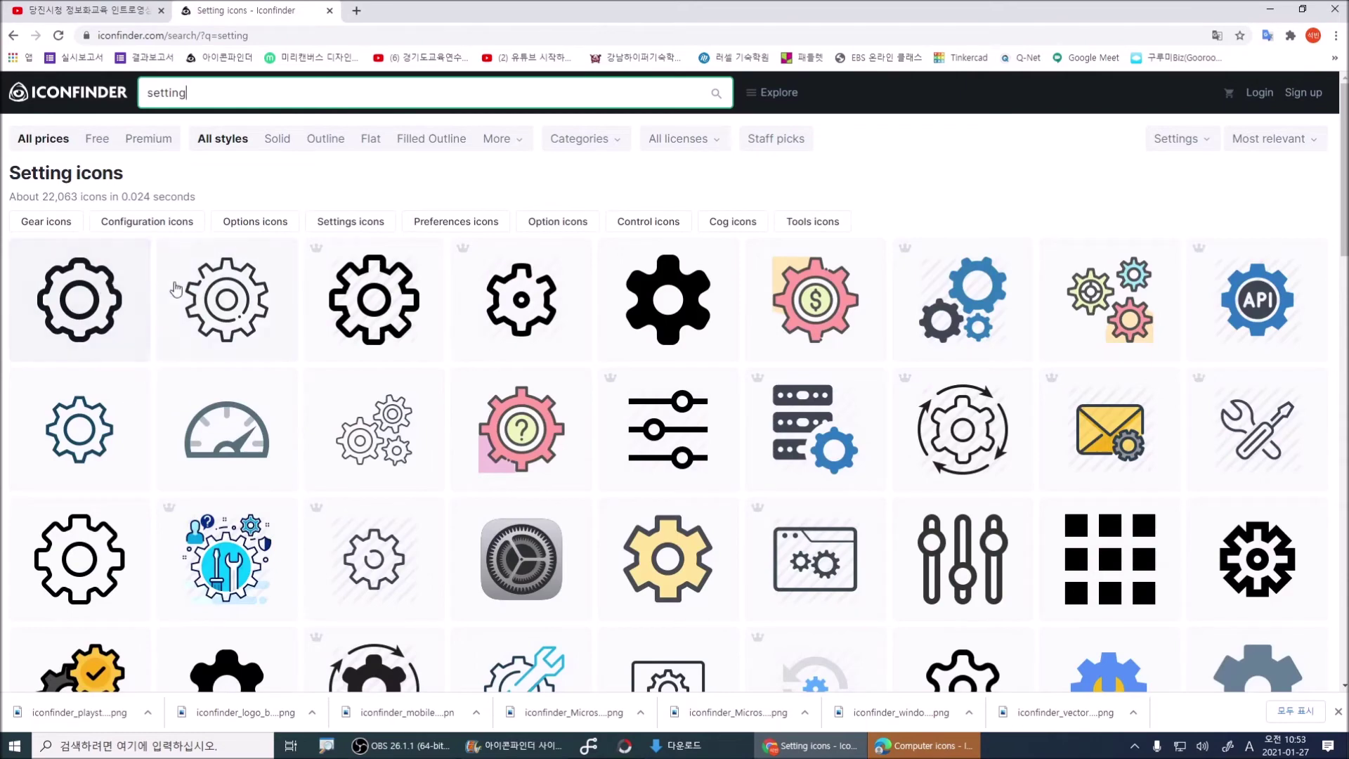
# - Open the first free black gear outline icon, set its size to 512 px and download it as a PNG
pyautogui.click(104, 317)
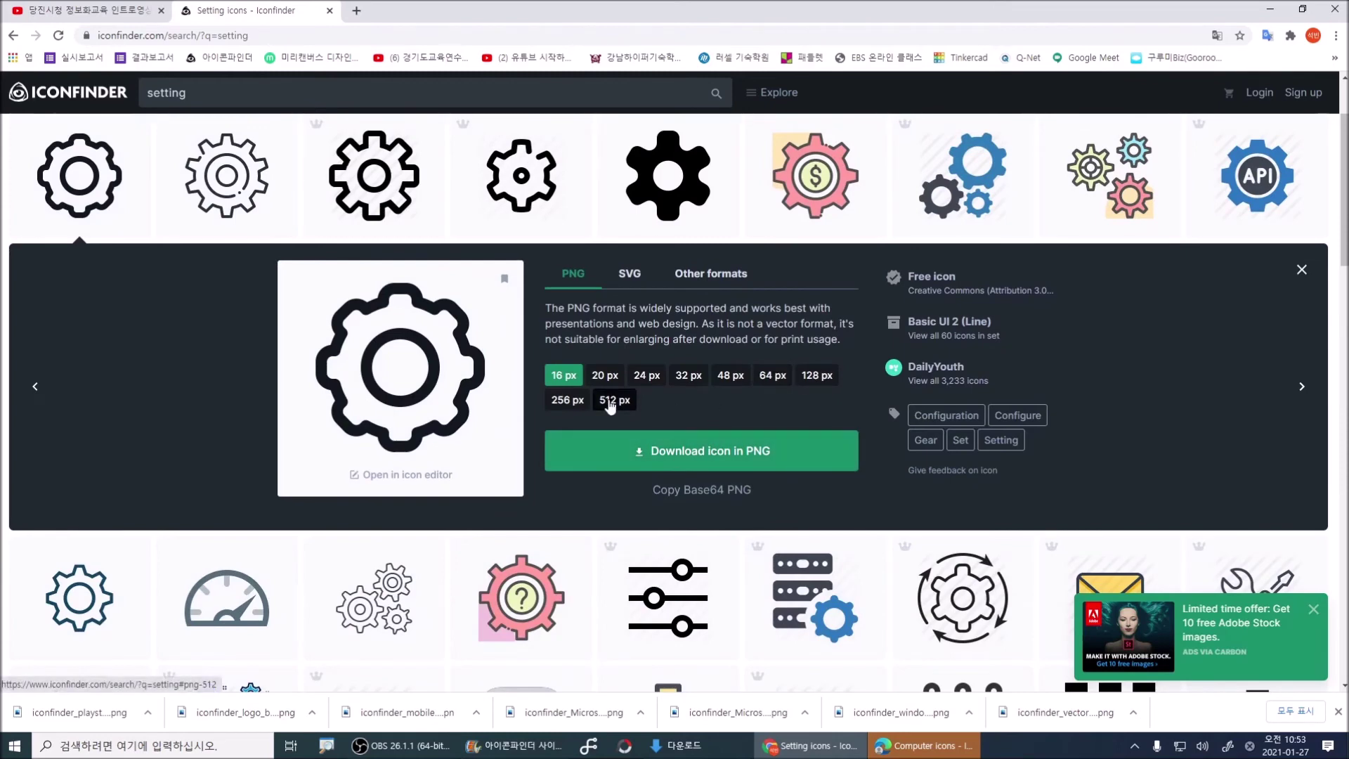
pyautogui.click(610, 403)
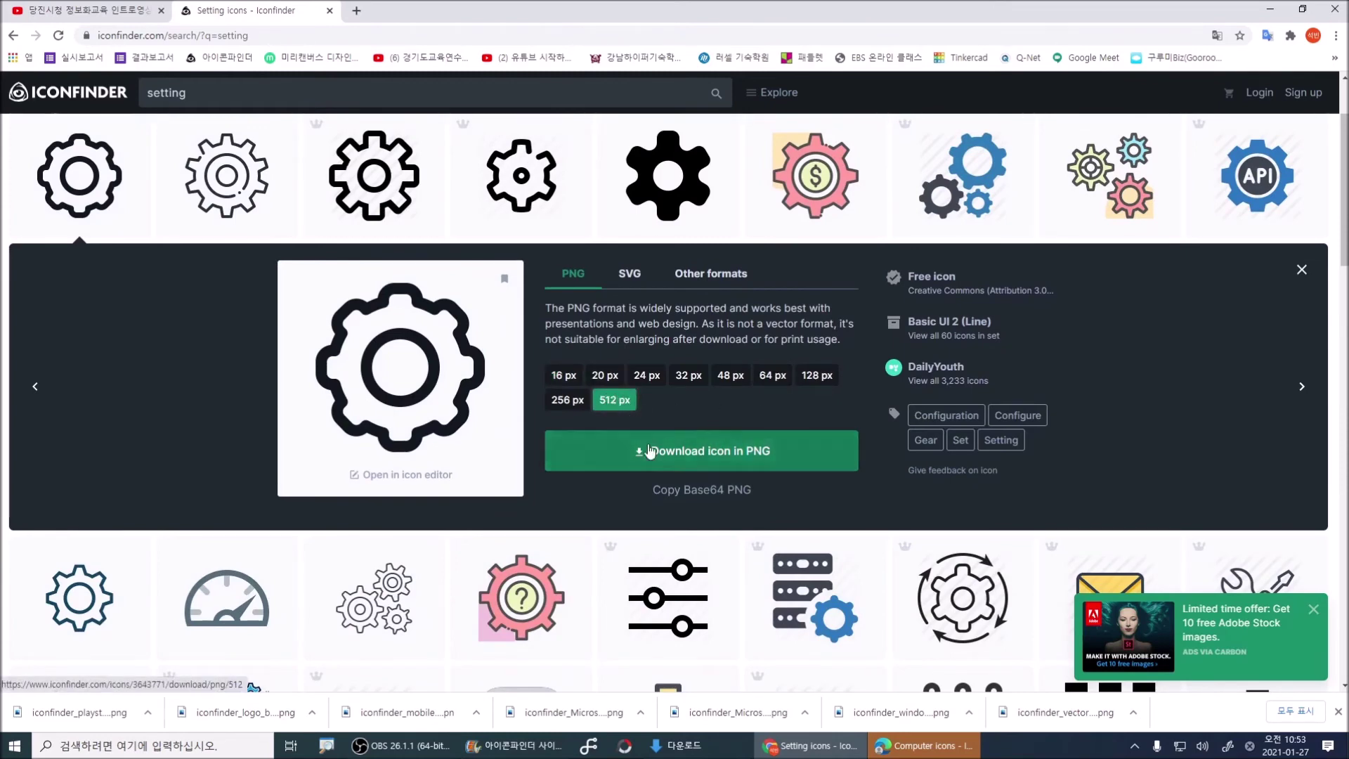
pyautogui.click(694, 458)
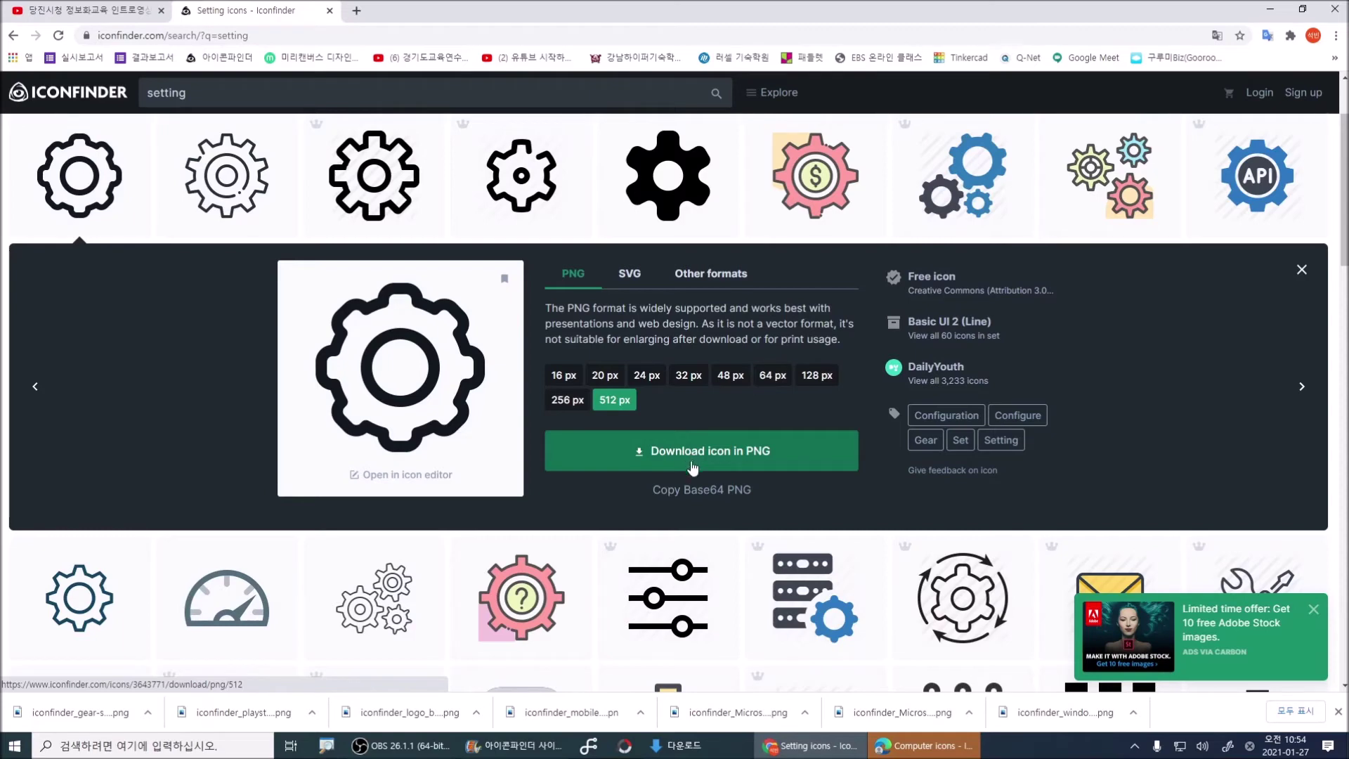
# - Search the icons for "chrome" and download the second, multicoloured Chrome logo as a 512 px PNG
pyautogui.click(207, 99)
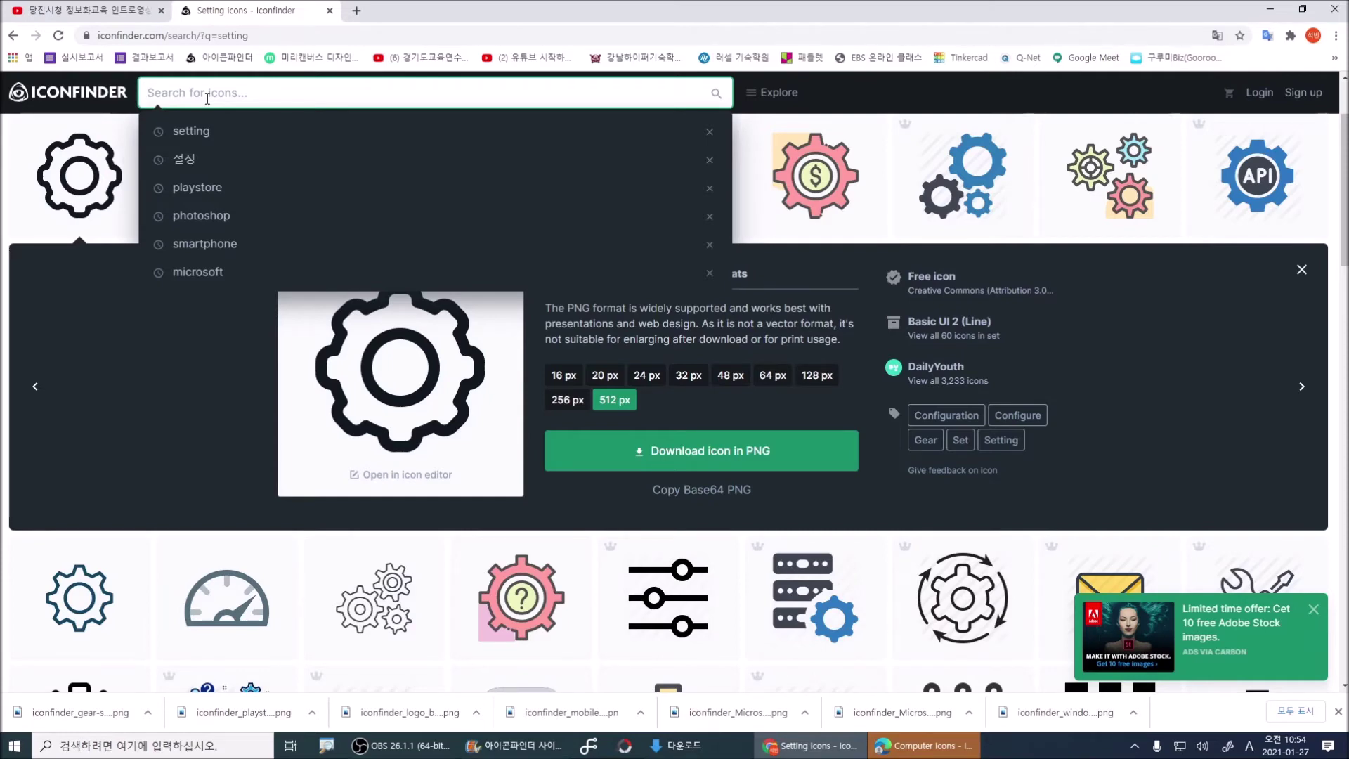
pyautogui.write('chrome')
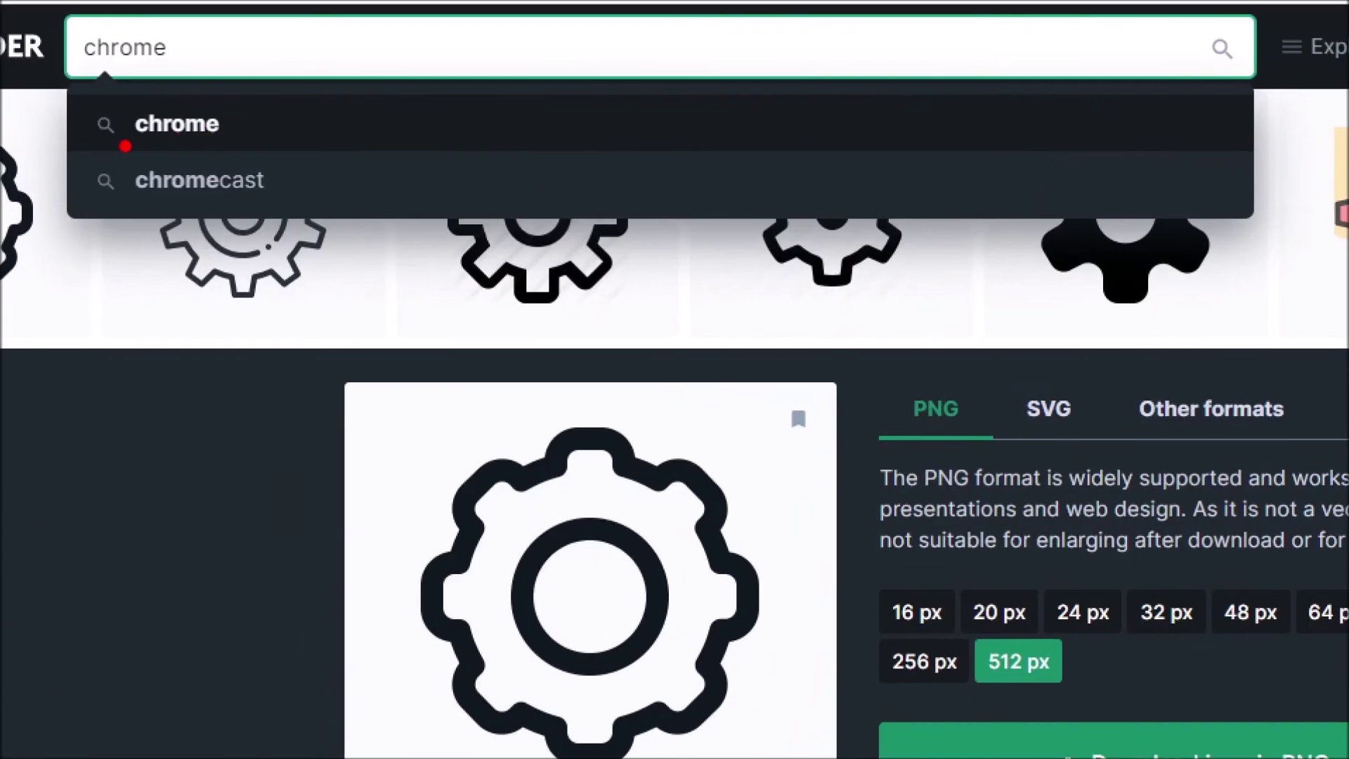
pyautogui.click(224, 127)
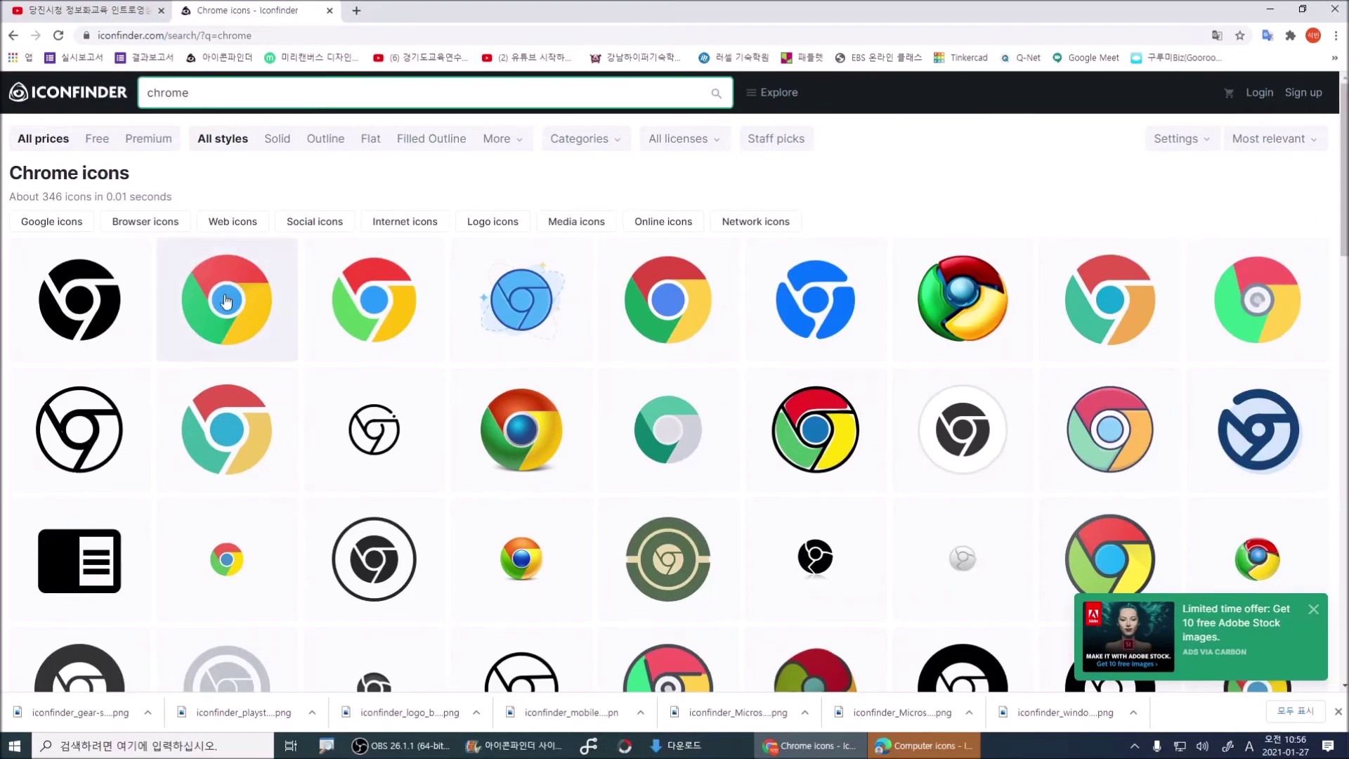
pyautogui.click(191, 323)
pyautogui.click(665, 437)
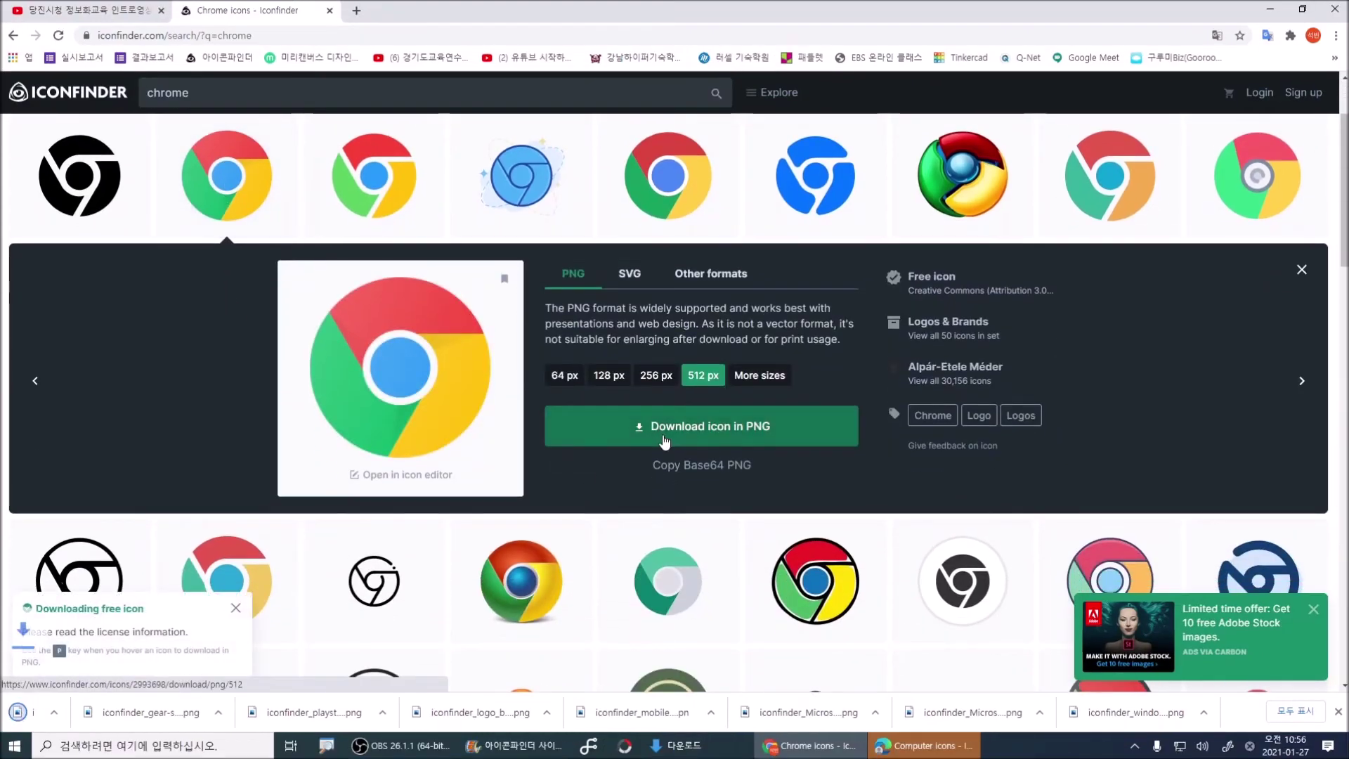
# - Search the icons for "youtube" and download the fifth icon, the large red play button, as a 512 px PNG
pyautogui.scroll(2, 437, 310)
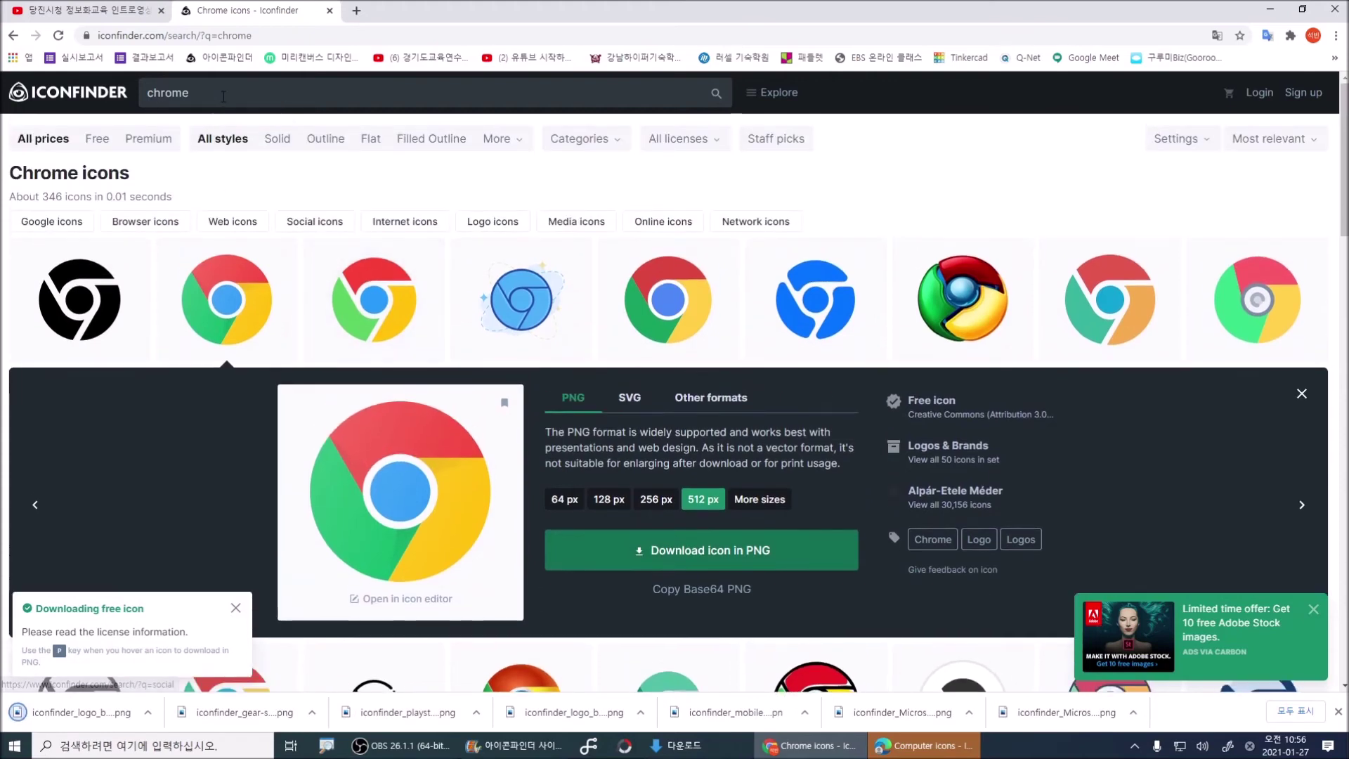
pyautogui.click(211, 92)
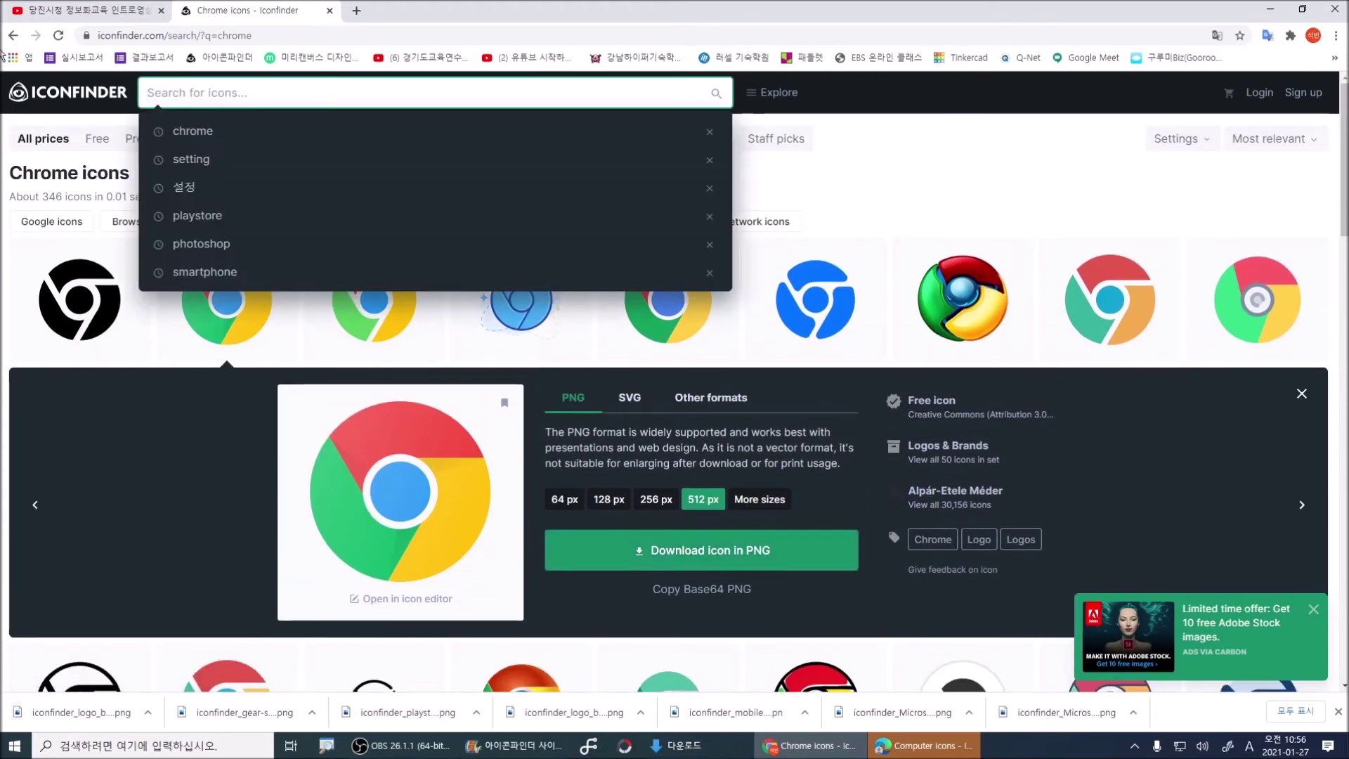
pyautogui.write('you')
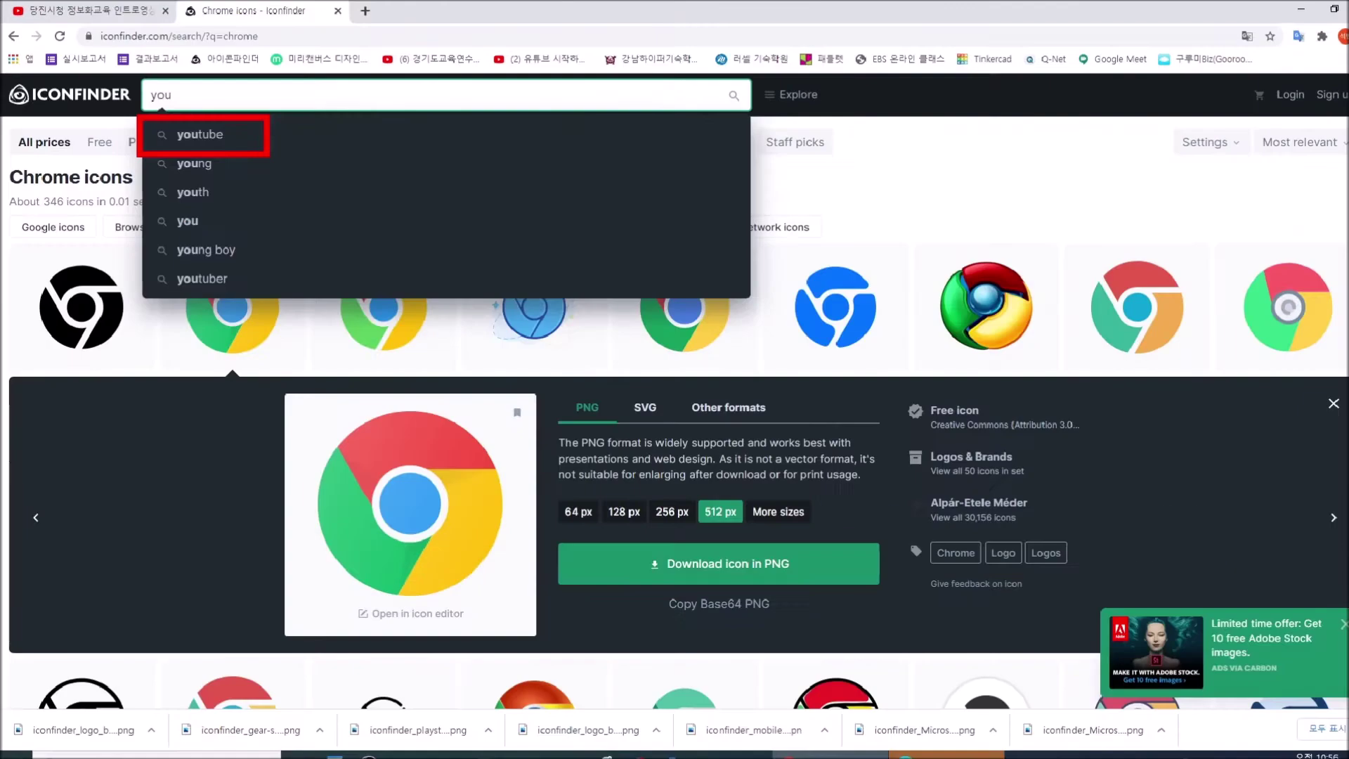
pyautogui.press('Down')
pyautogui.press('Return')
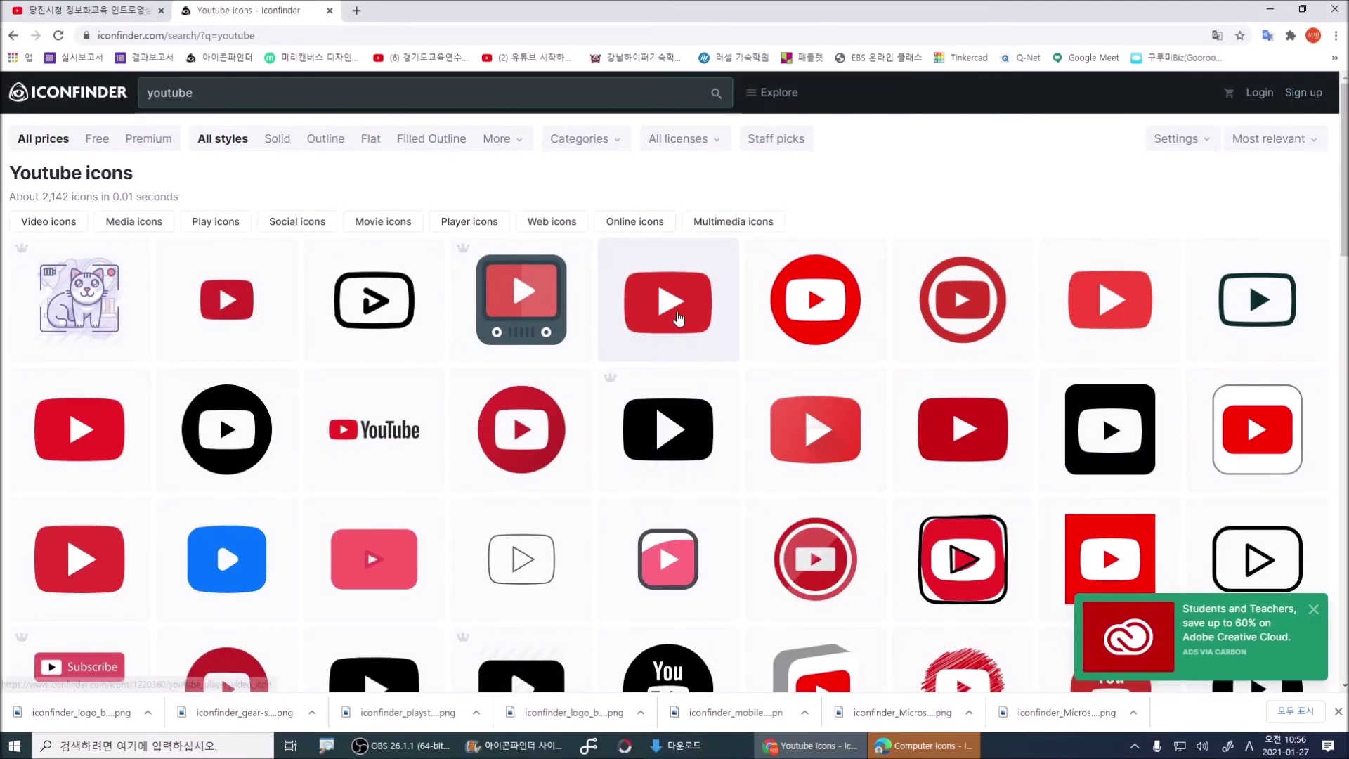
pyautogui.click(641, 270)
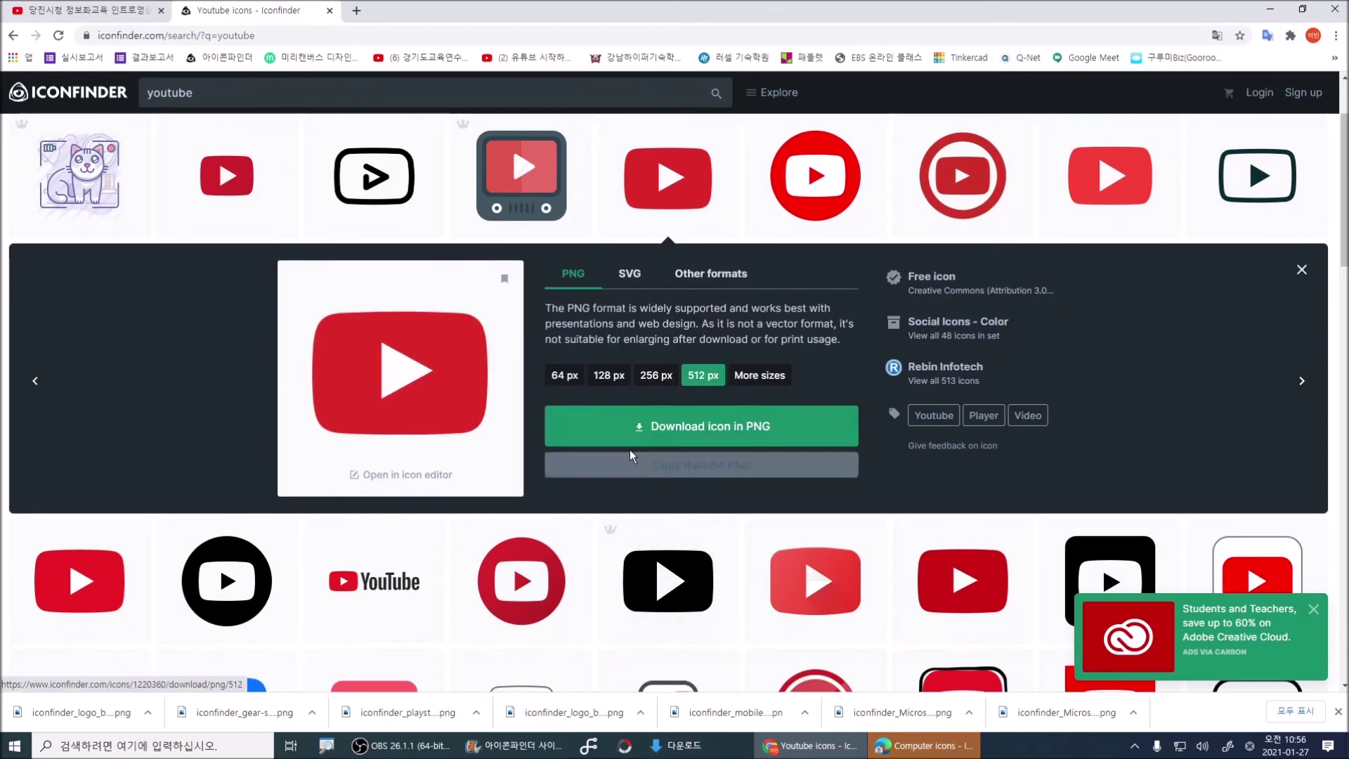
pyautogui.click(679, 434)
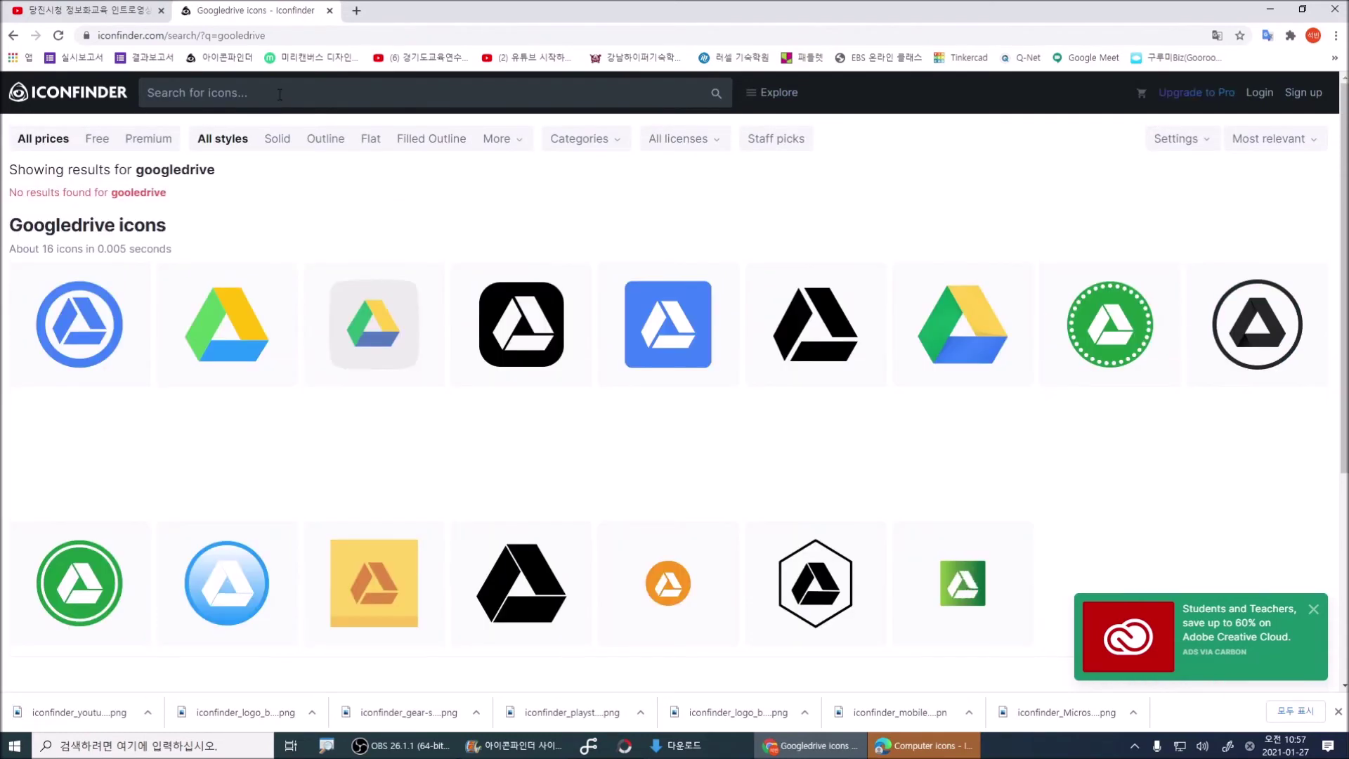
# - Search the icons for "goole drive" and download the first free green, yellow and blue Google Drive logo as a 512 px PNG
pyautogui.click(280, 93)
pyautogui.write('goole dr')
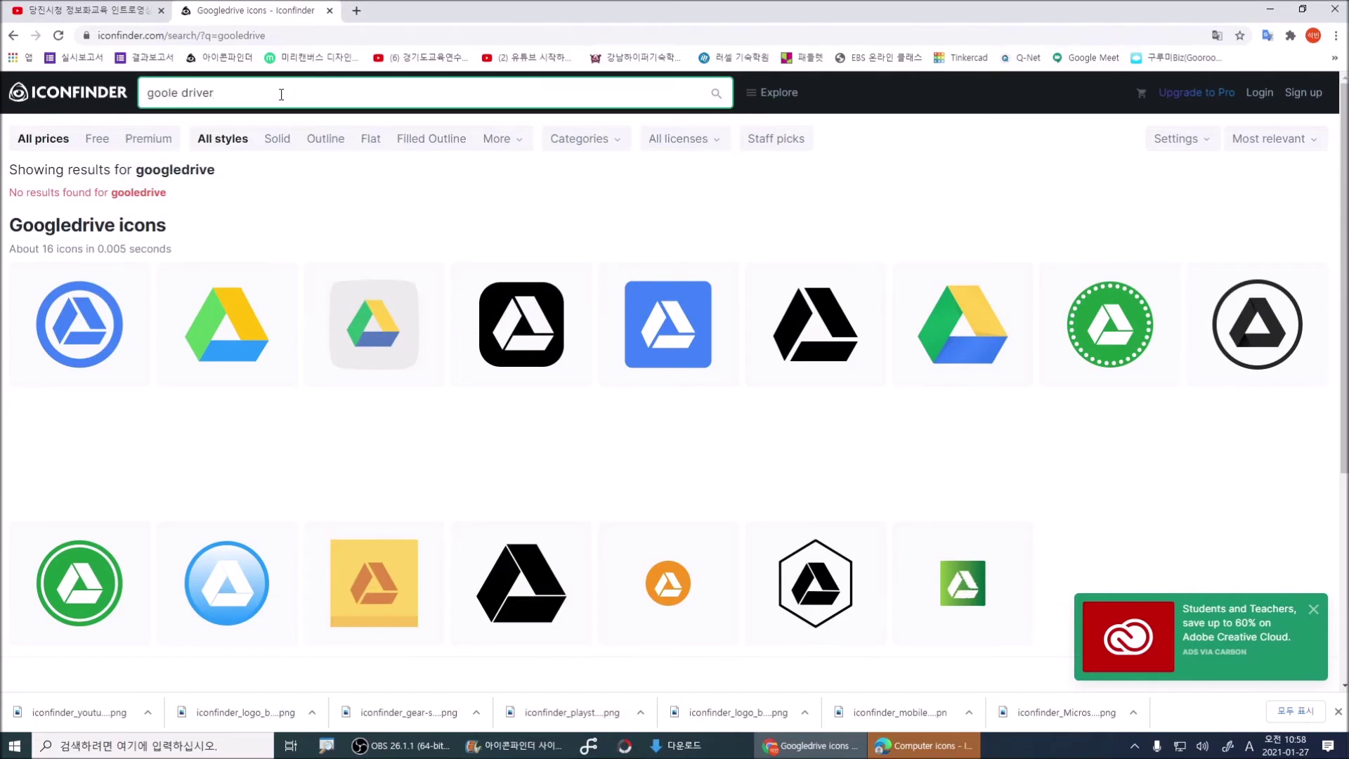
pyautogui.write('iver')
pyautogui.press('BackSpace')
pyautogui.press('Return')
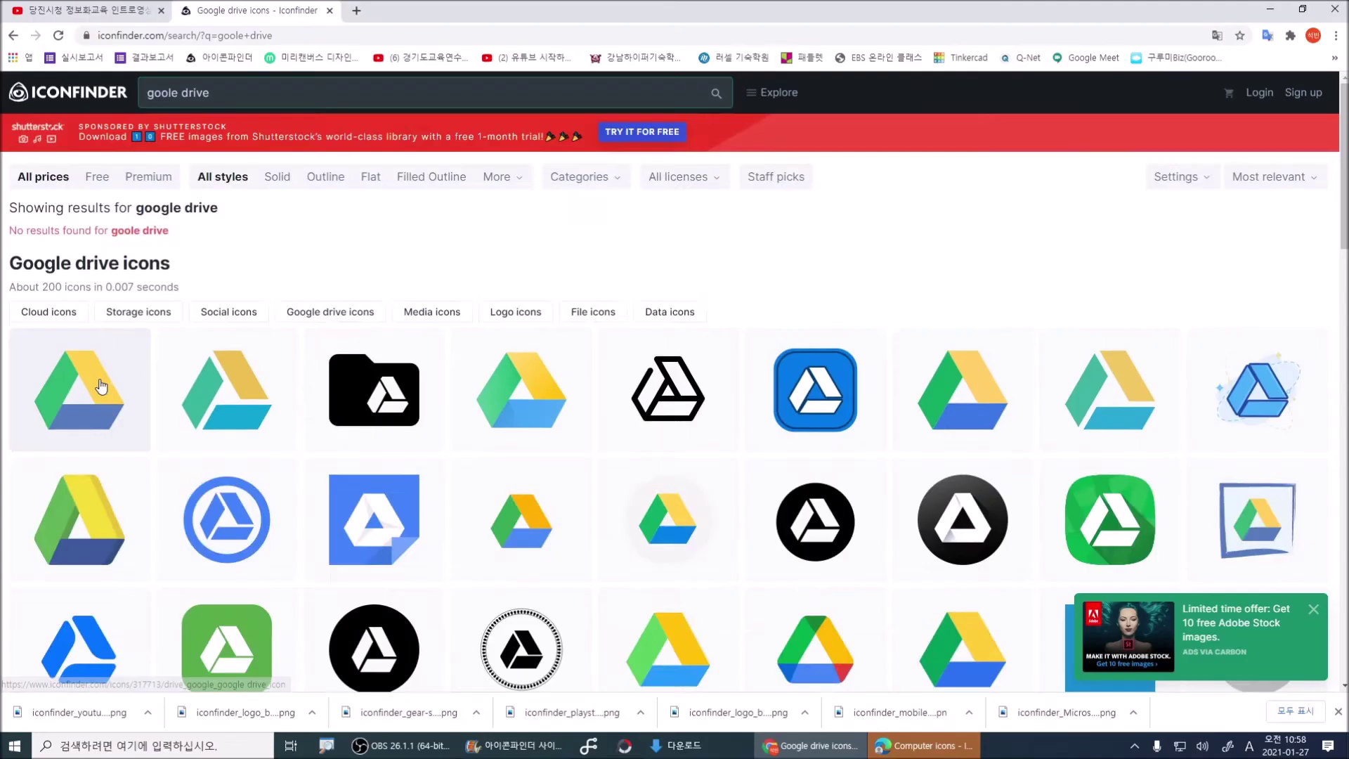
pyautogui.click(208, 425)
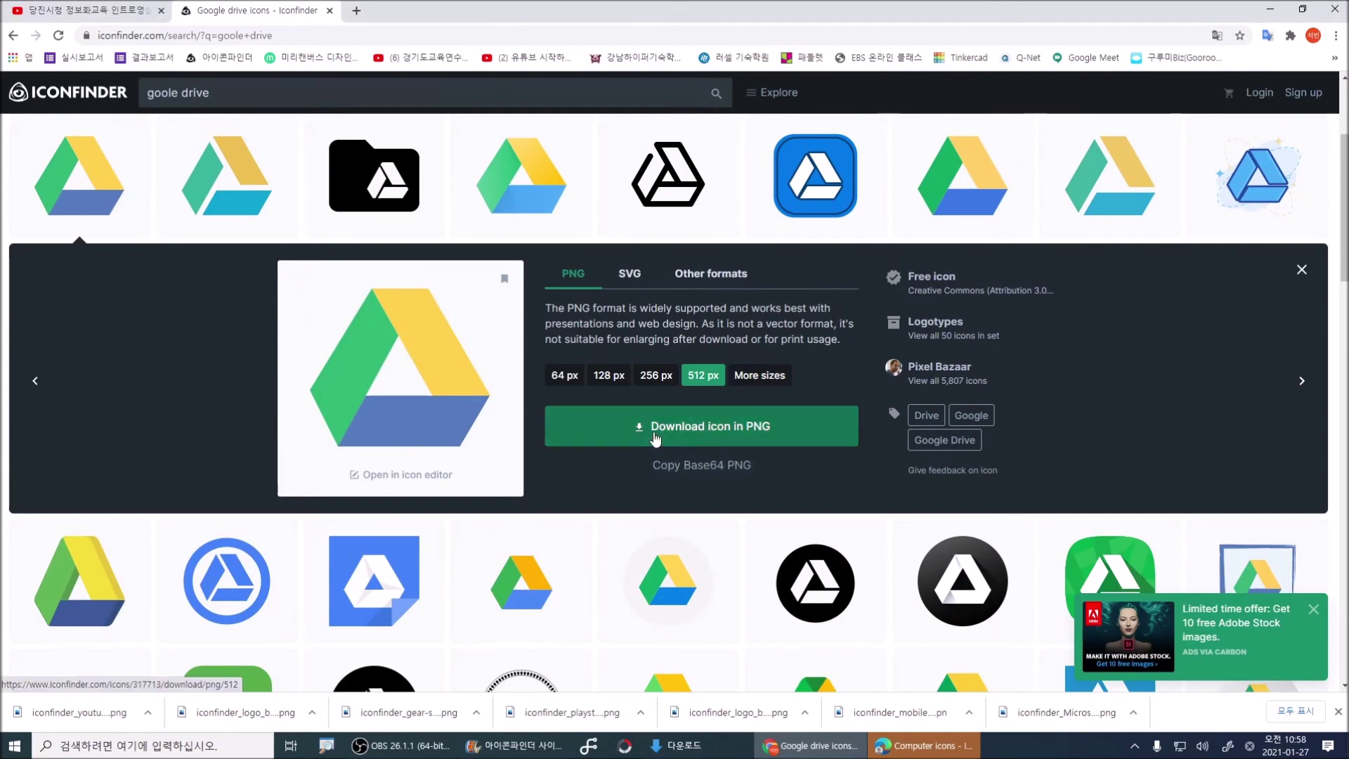
pyautogui.click(656, 437)
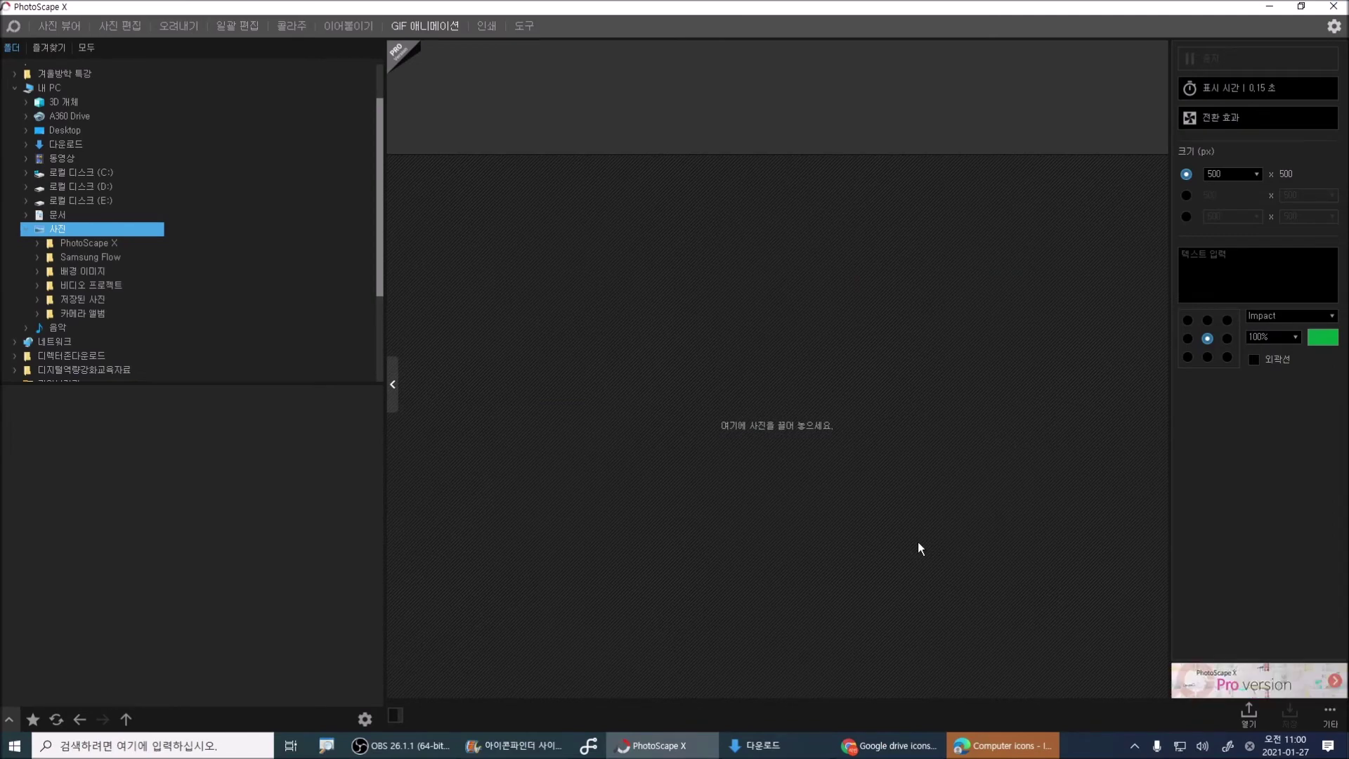
# - Create a new 1920 x 1080 (1080p, FHD) image with a solid black background in the photo editor
pyautogui.click(120, 26)
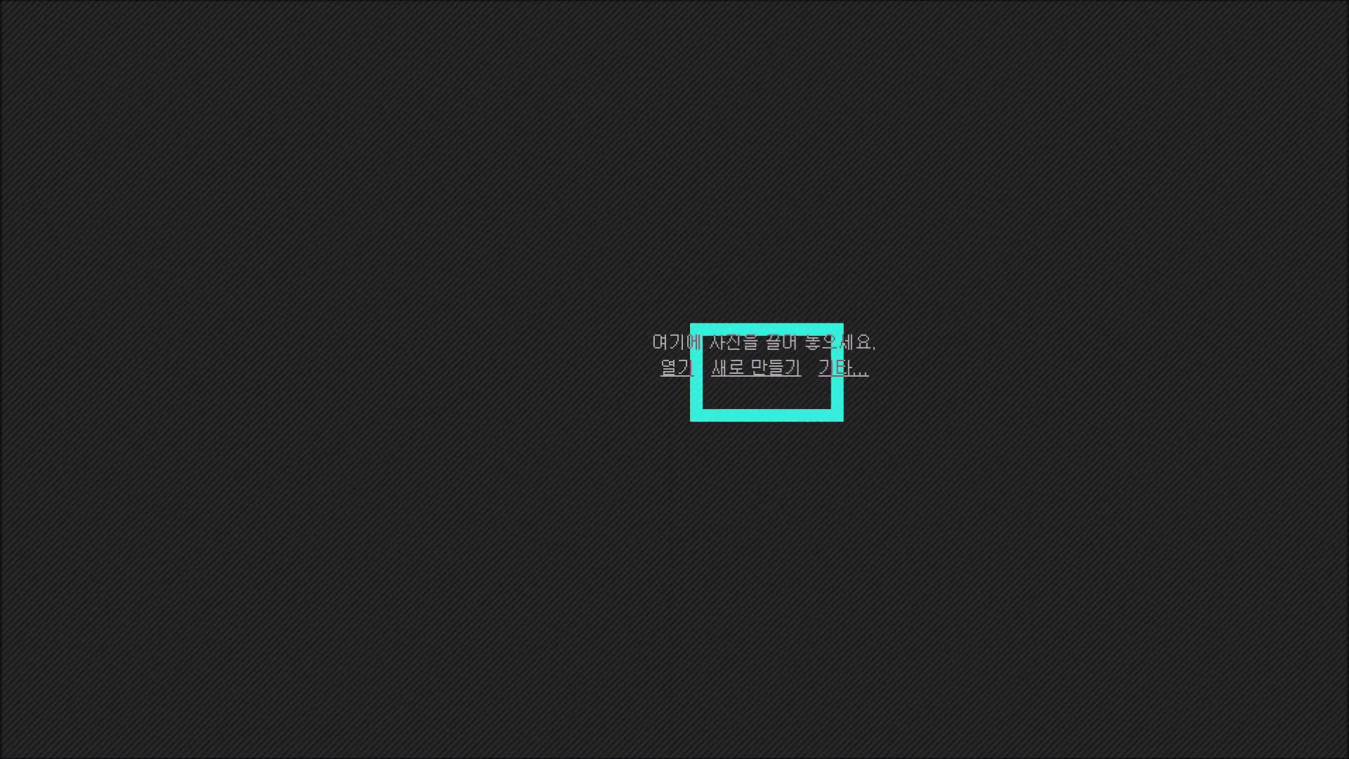
pyautogui.click(767, 372)
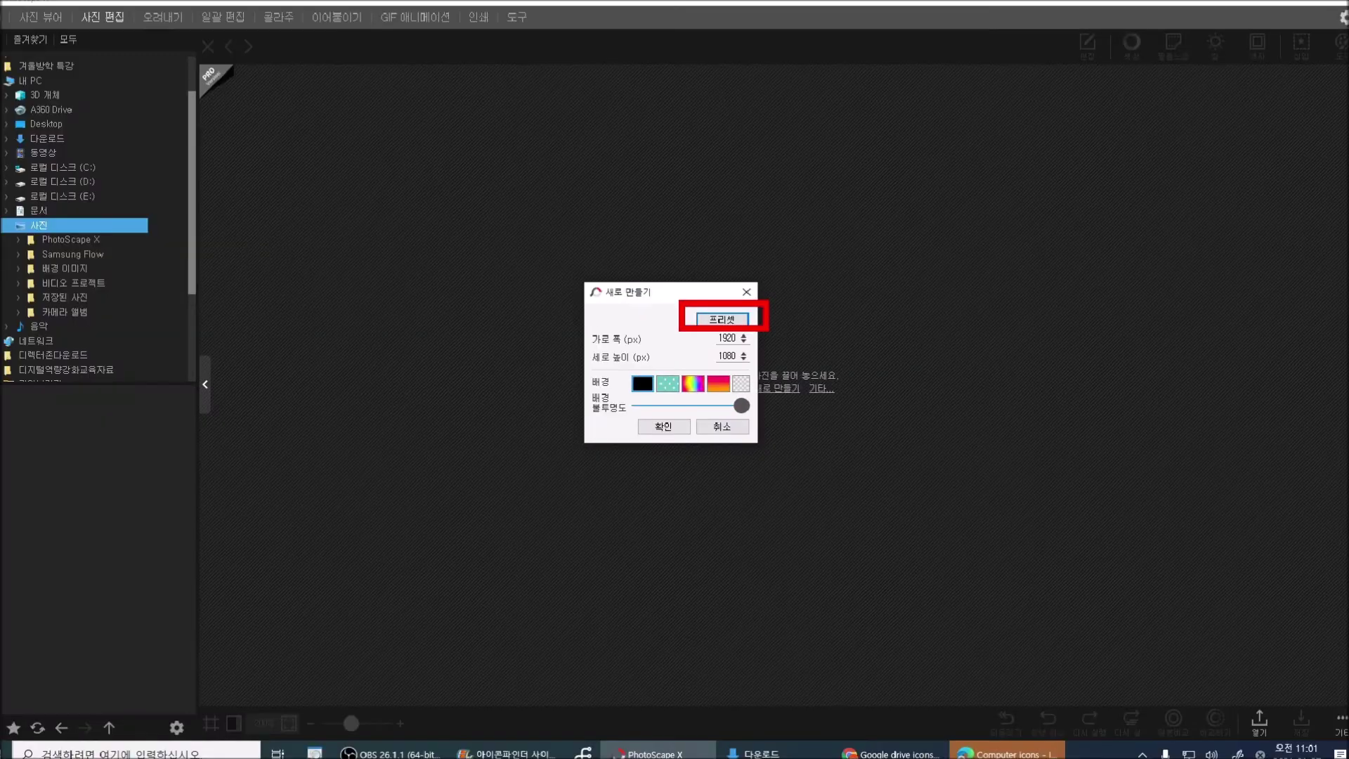
pyautogui.click(722, 319)
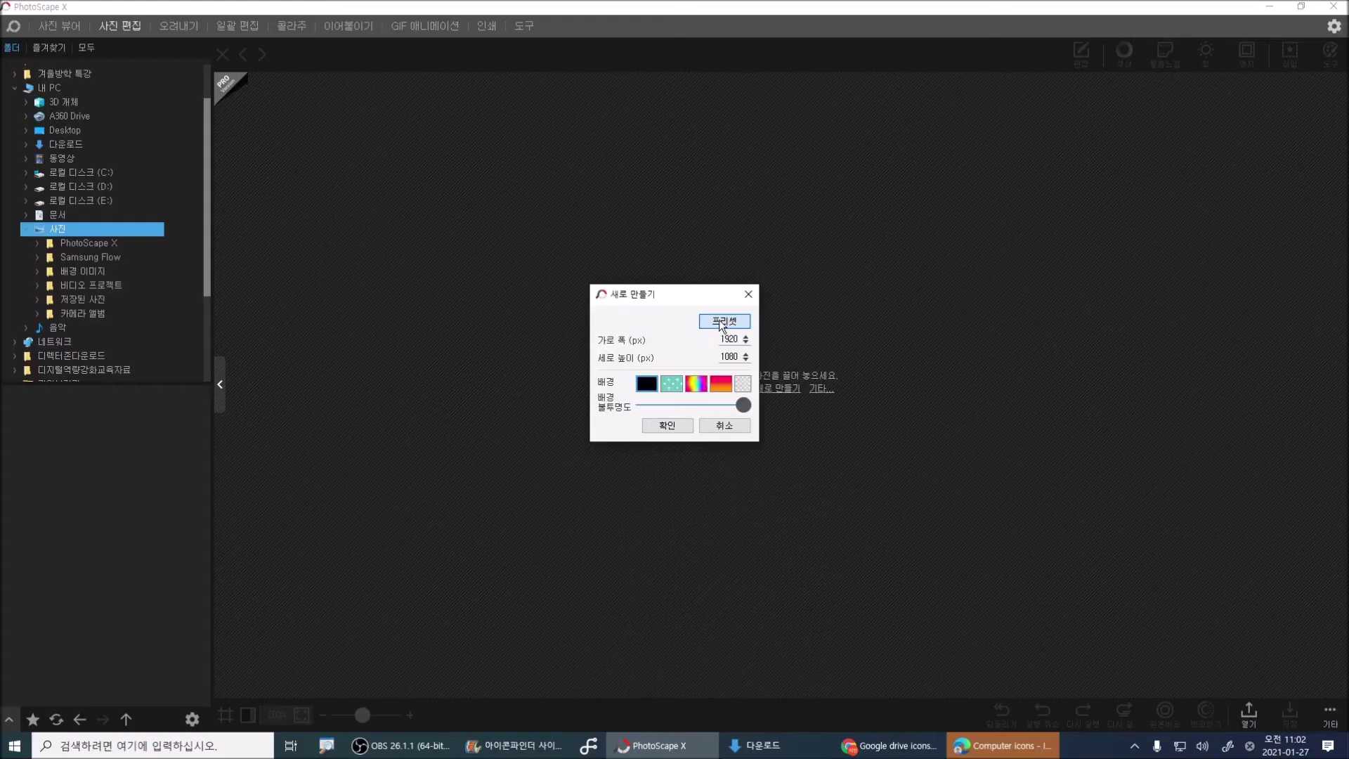
pyautogui.click(727, 185)
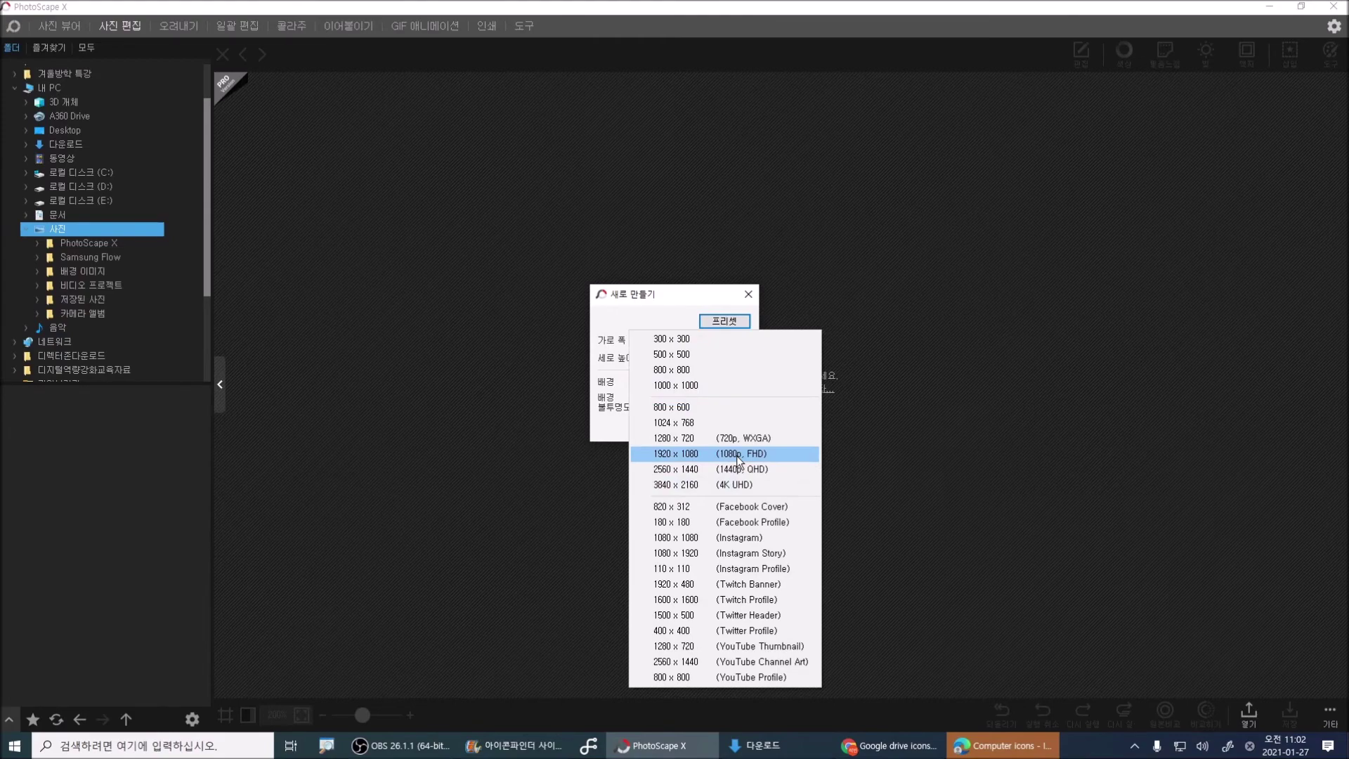
pyautogui.click(736, 455)
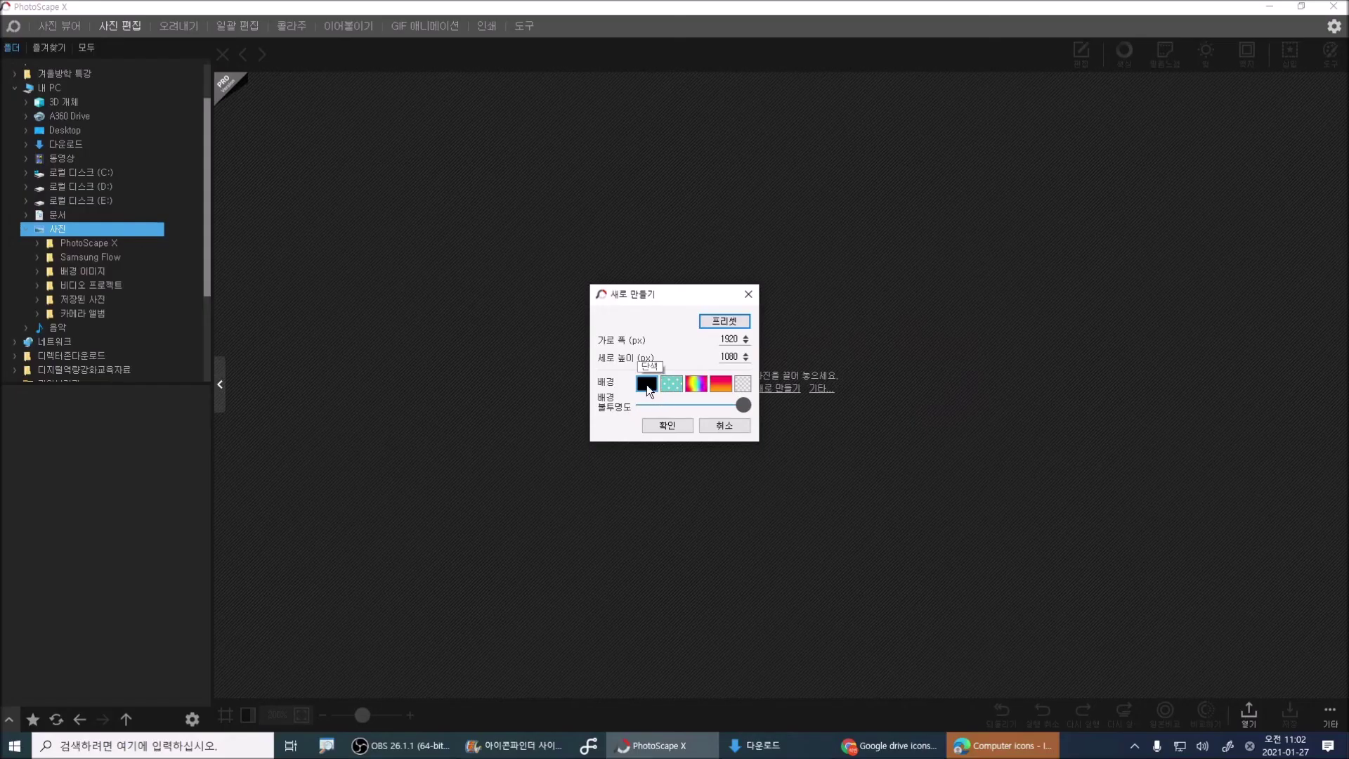
pyautogui.click(647, 385)
pyautogui.click(820, 441)
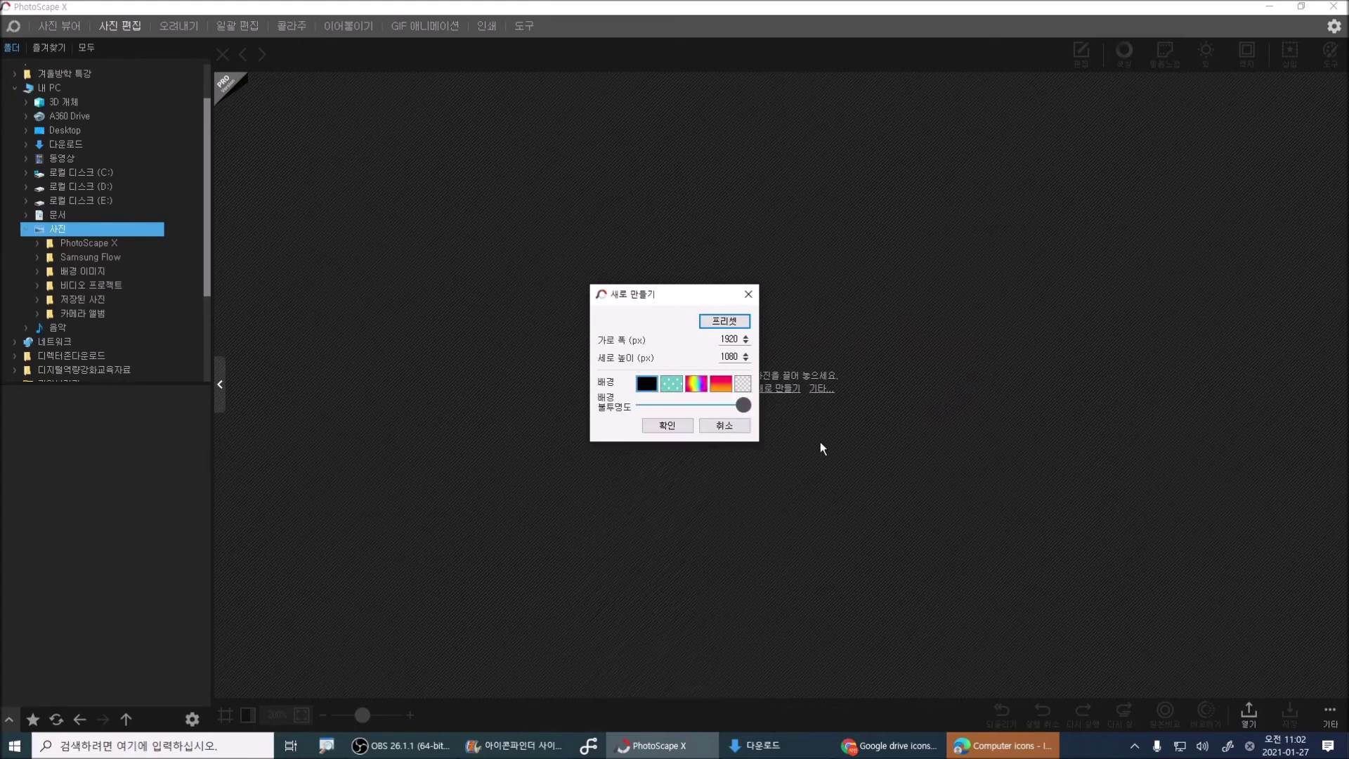
pyautogui.click(668, 425)
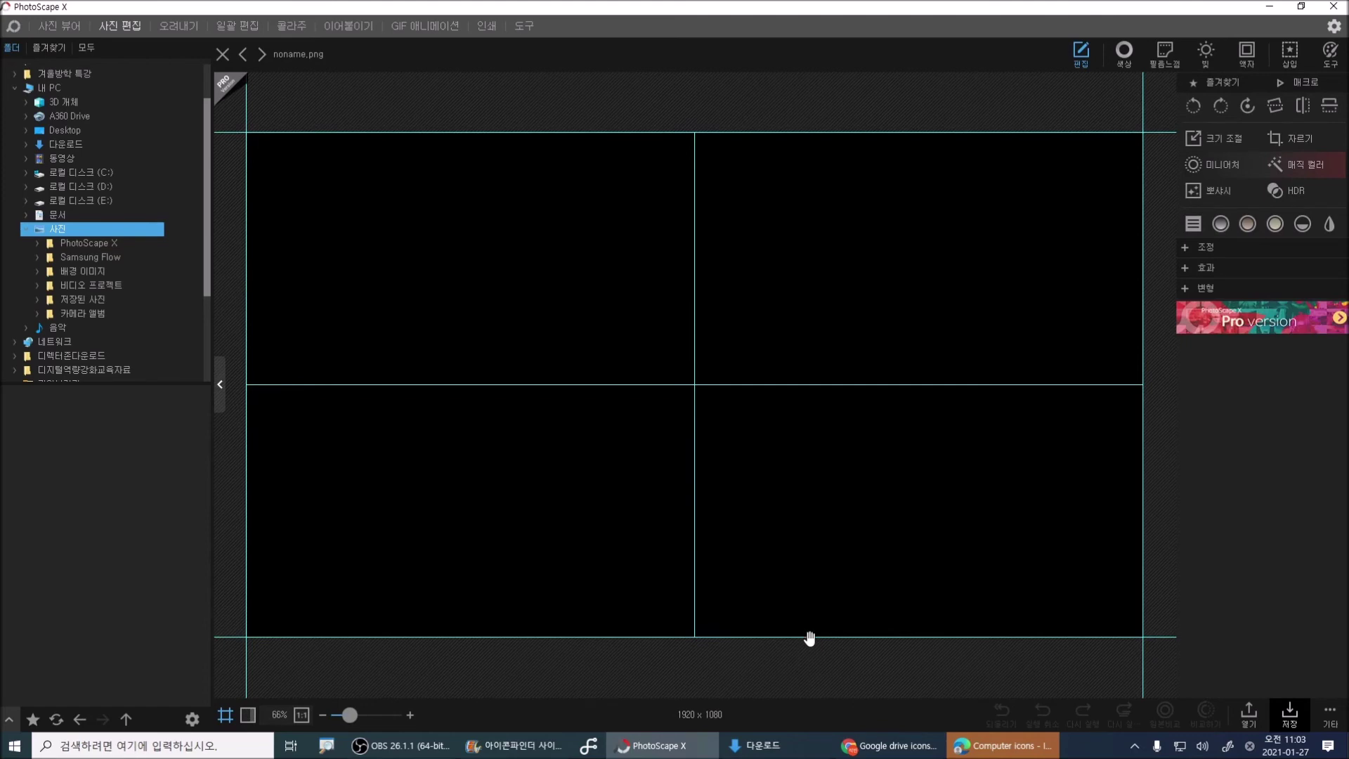
# - Replace the canvas guide overlay with a grid of three columns by three rows
pyautogui.click(224, 715)
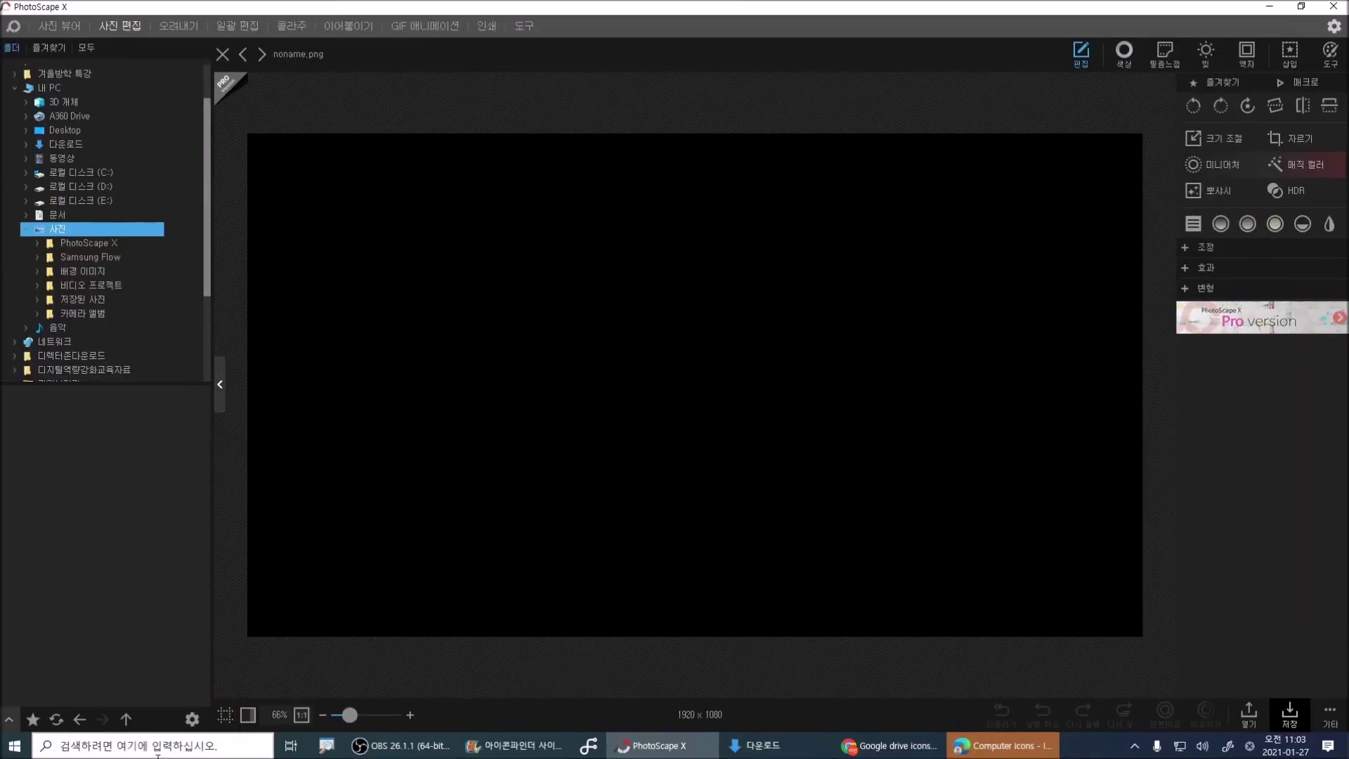
pyautogui.click(224, 717)
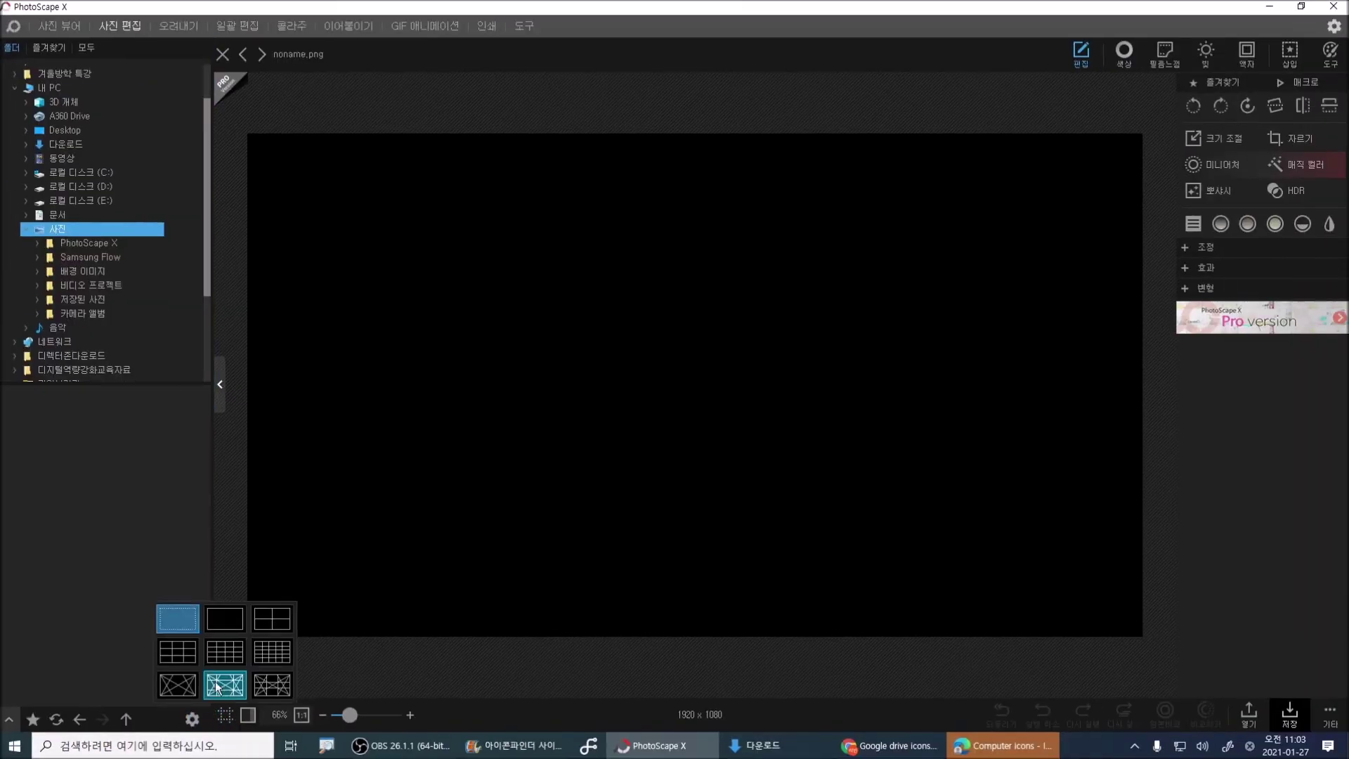
pyautogui.click(184, 658)
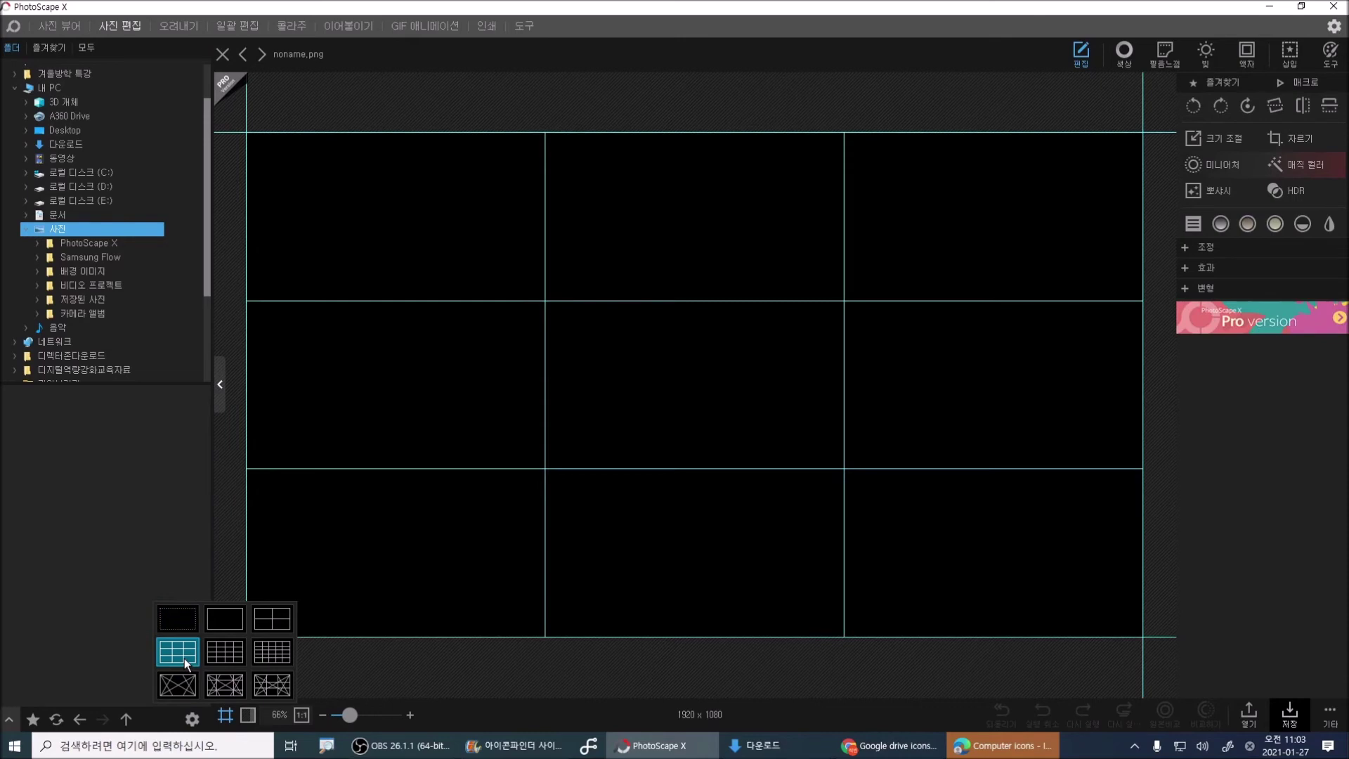
pyautogui.click(692, 690)
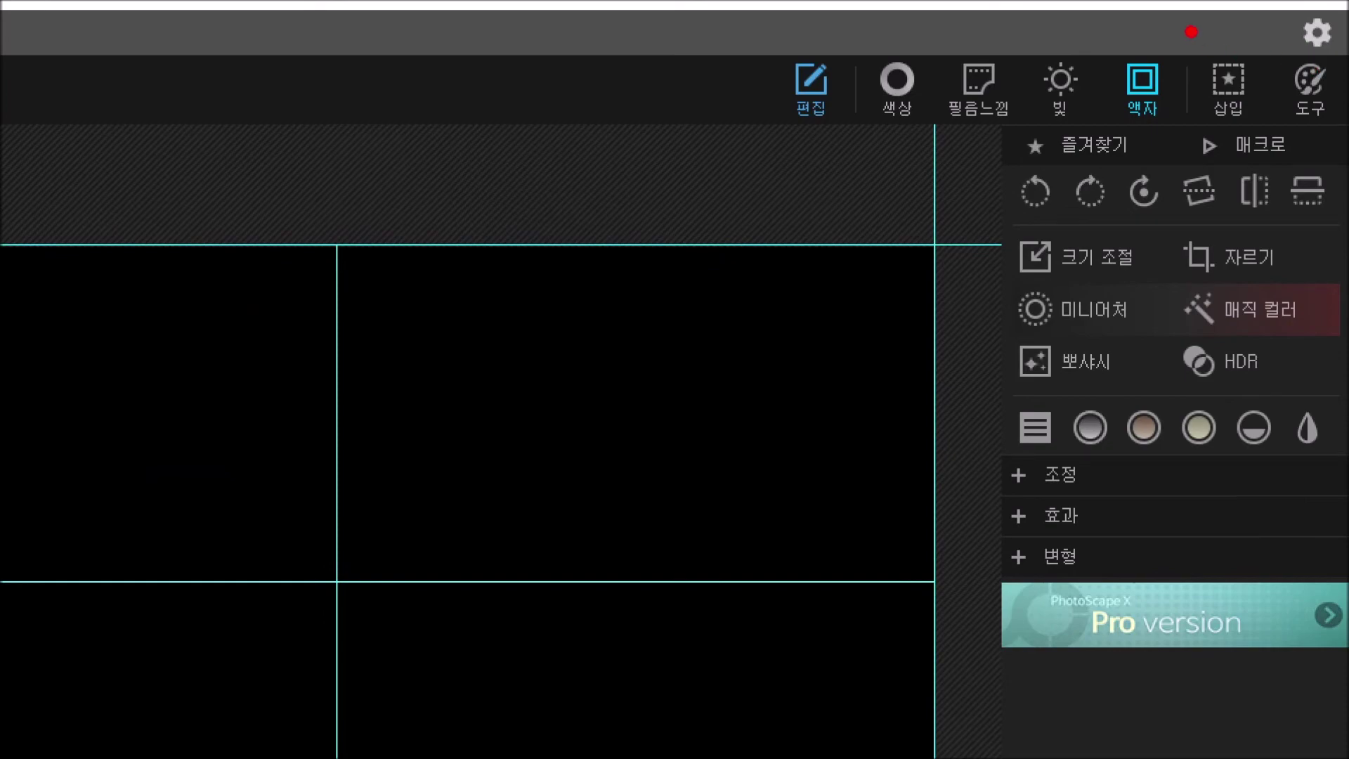
# - Insert the twelve icon PNGs from the Downloads folder, from the Google Drive logo through the black monitor icon, as images
pyautogui.click(1228, 83)
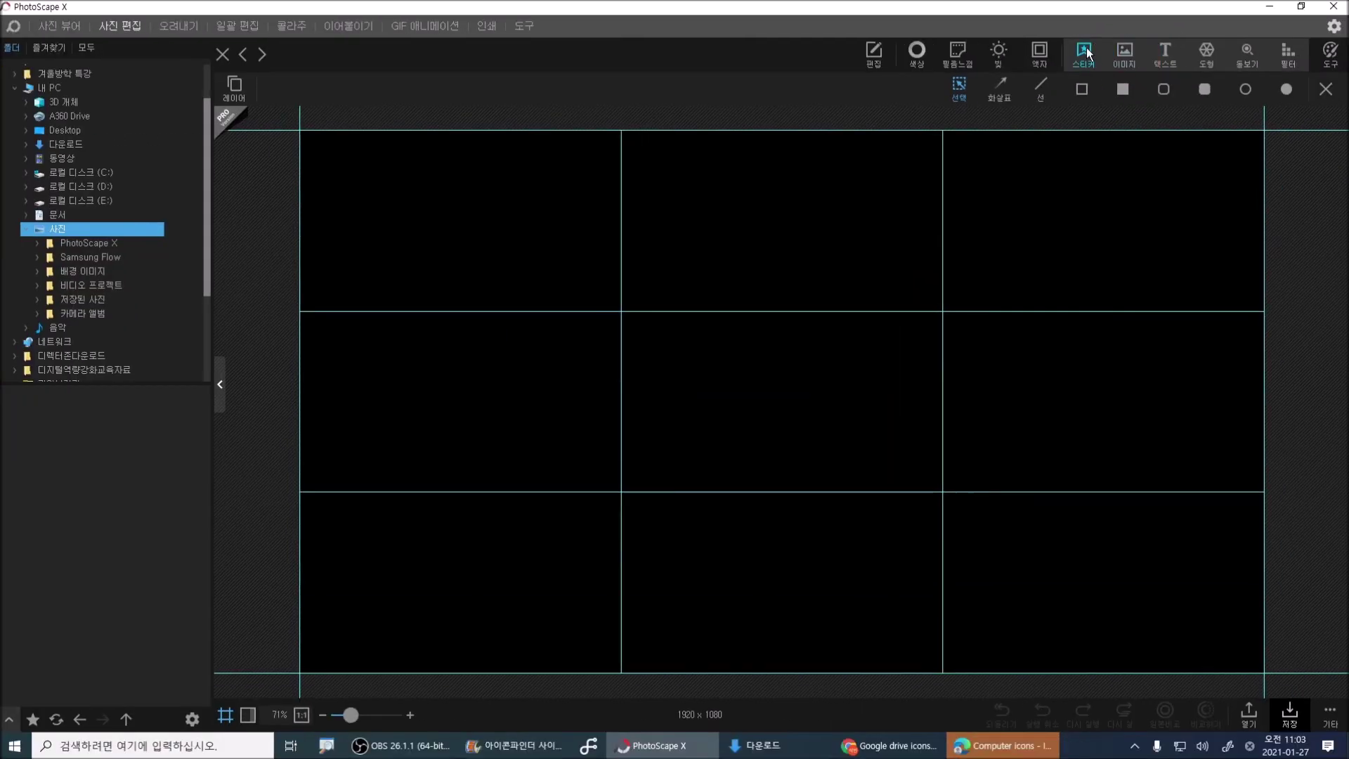
pyautogui.click(1120, 57)
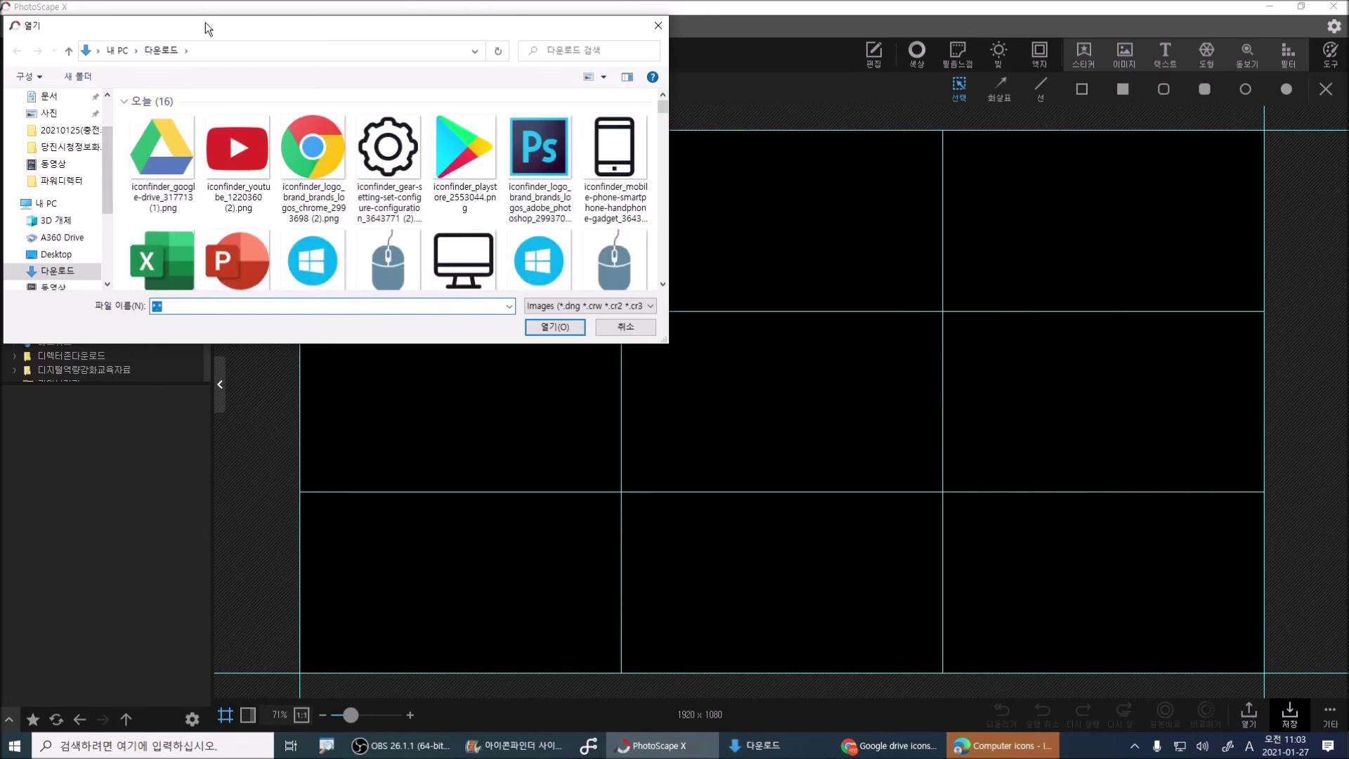
pyautogui.moveTo(329, 262); pyautogui.dragTo(326, 281)
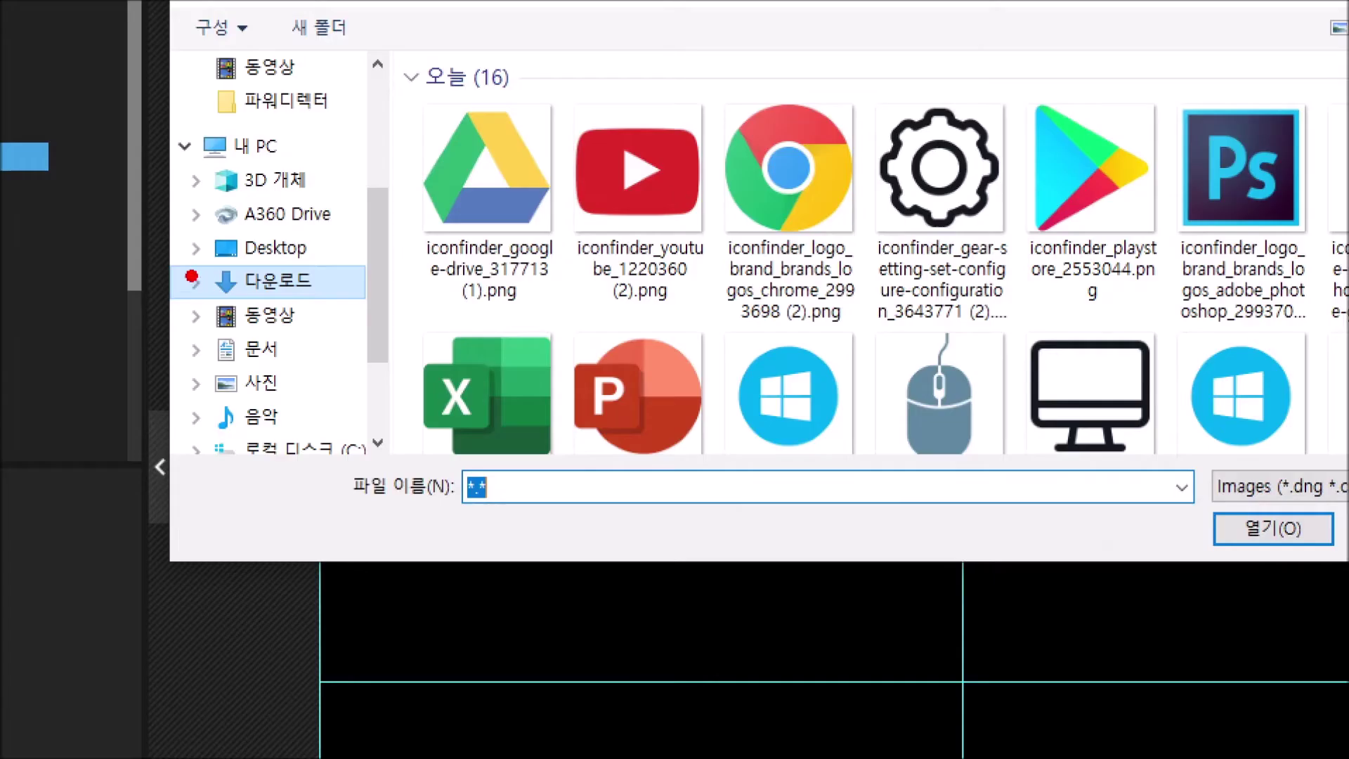
pyautogui.moveTo(225, 278)
pyautogui.mouseDown()
pyautogui.moveTo(246, 296)
pyautogui.moveTo(324, 303)
pyautogui.mouseUp()
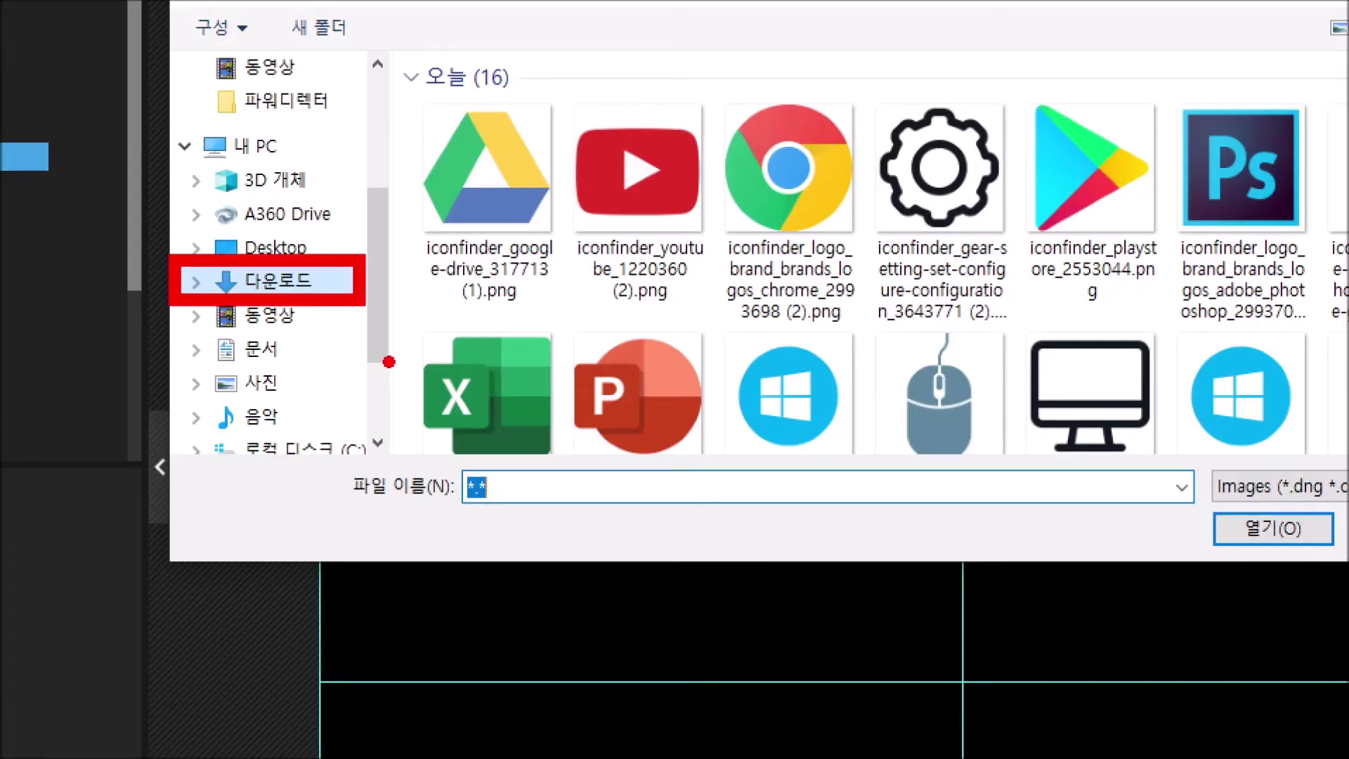
pyautogui.press('Escape')
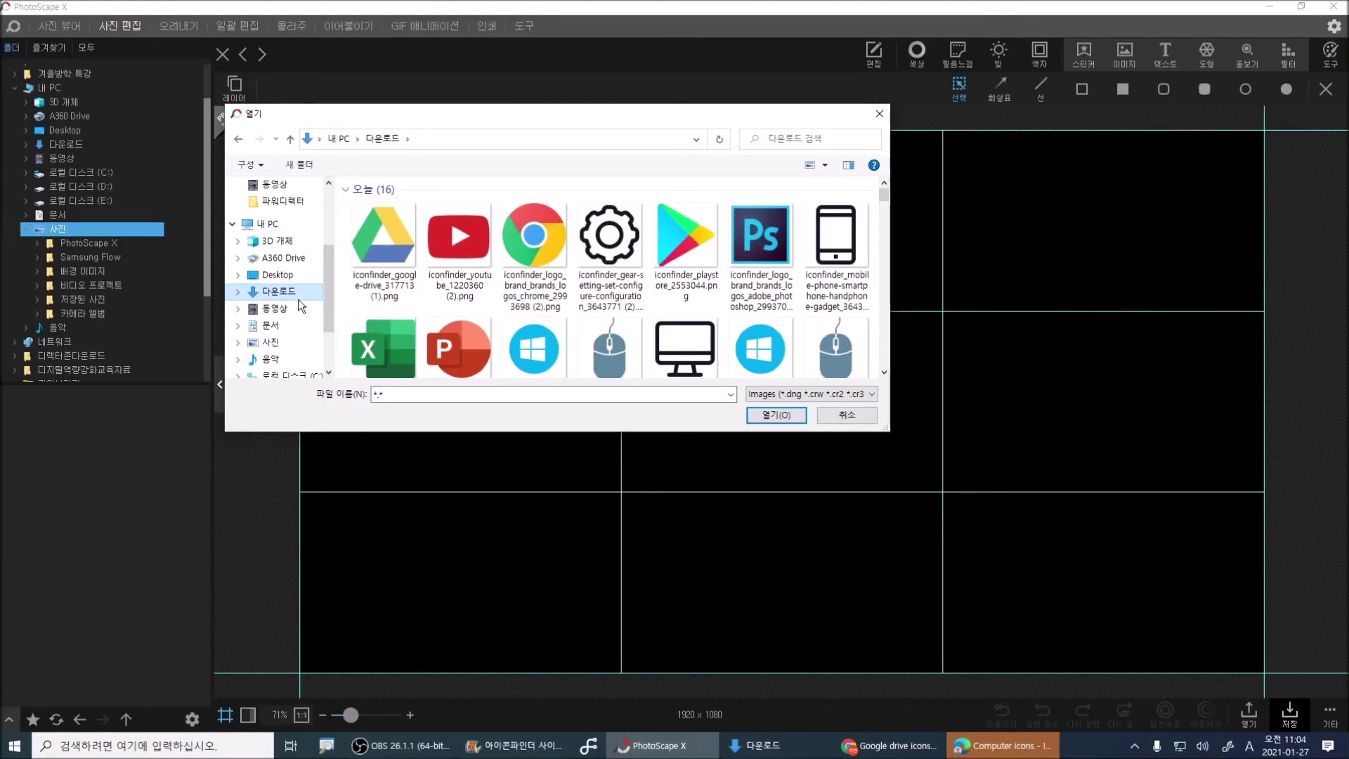
pyautogui.click(380, 231)
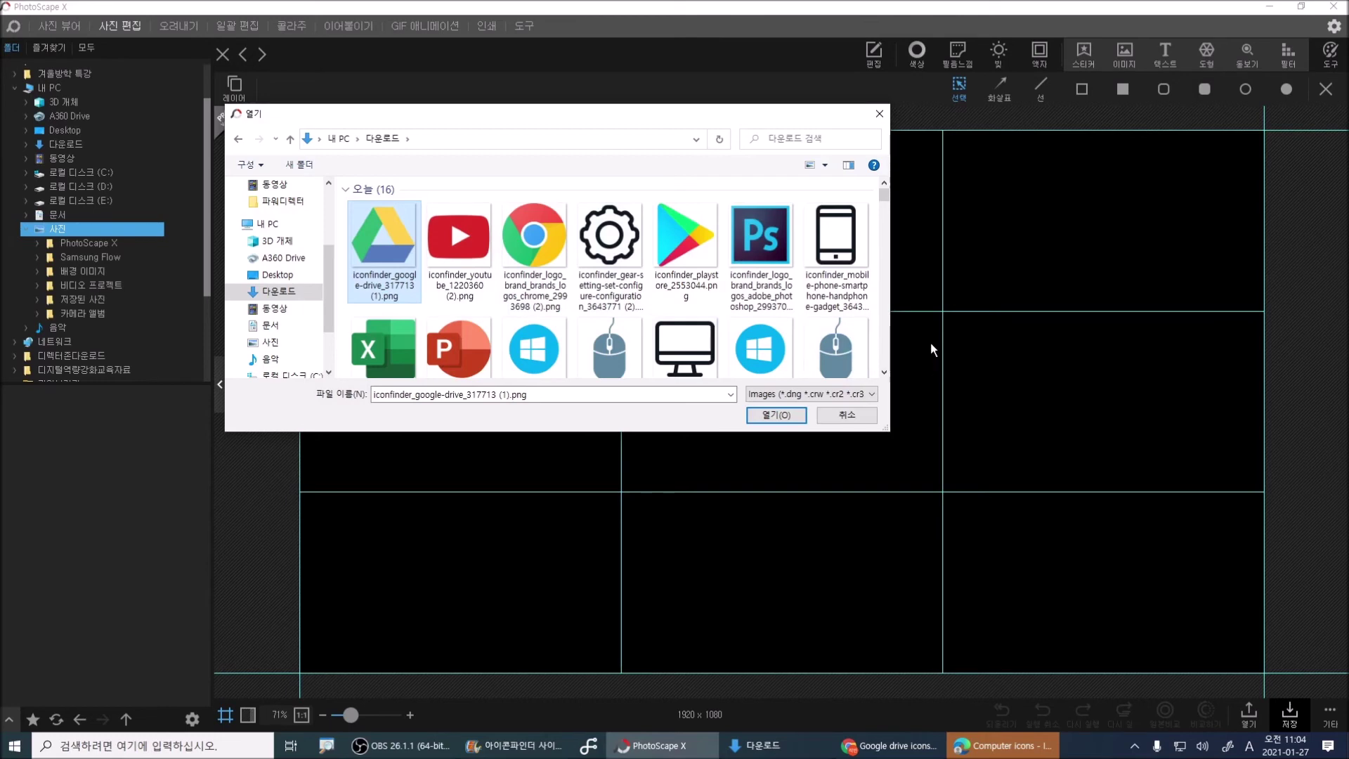
pyautogui.keyDown('shift'); pyautogui.click(703, 336); pyautogui.keyUp('shift')
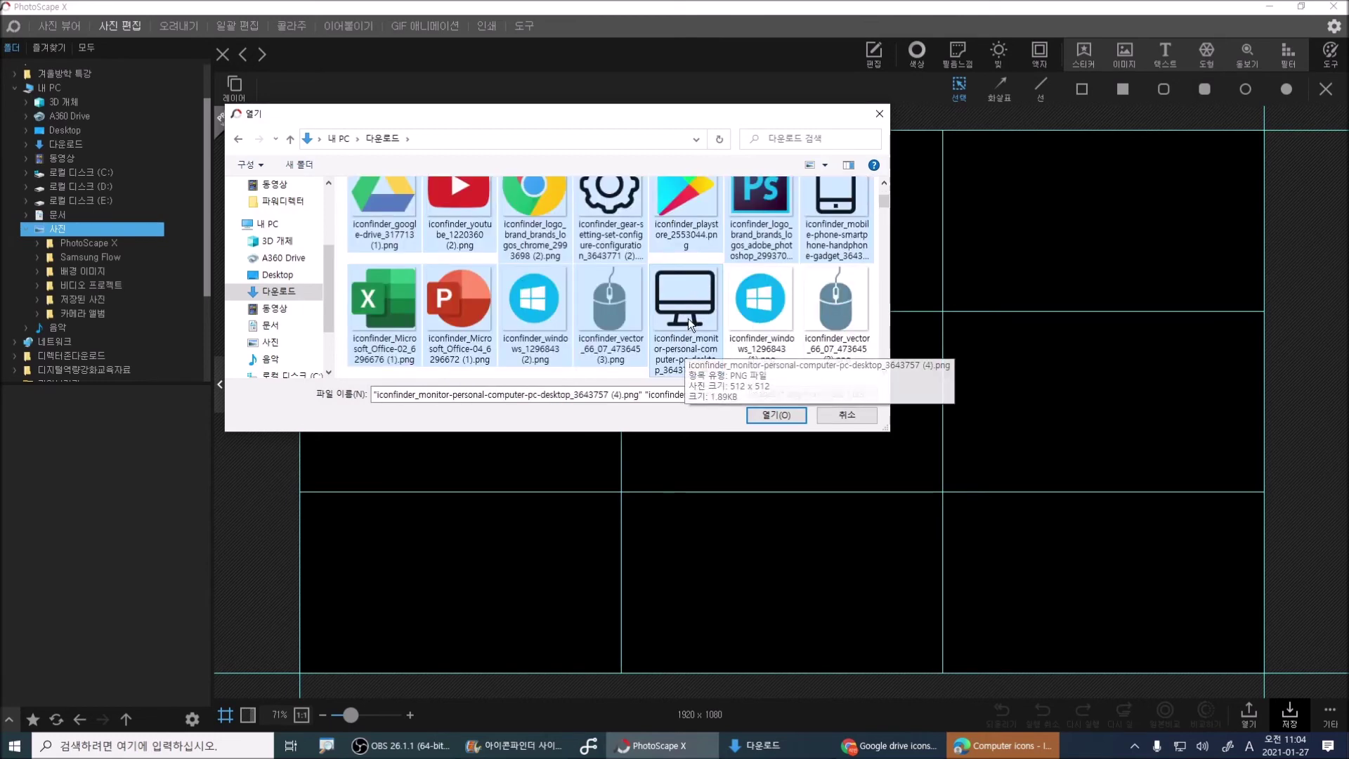
pyautogui.moveTo(598, 120)
pyautogui.mouseDown()
pyautogui.moveTo(548, 128)
pyautogui.moveTo(581, 149)
pyautogui.moveTo(556, 156)
pyautogui.moveTo(624, 152)
pyautogui.moveTo(649, 171)
pyautogui.moveTo(688, 137)
pyautogui.moveTo(677, 177)
pyautogui.mouseUp()
pyautogui.moveTo(713, 124); pyautogui.dragTo(734, 162)
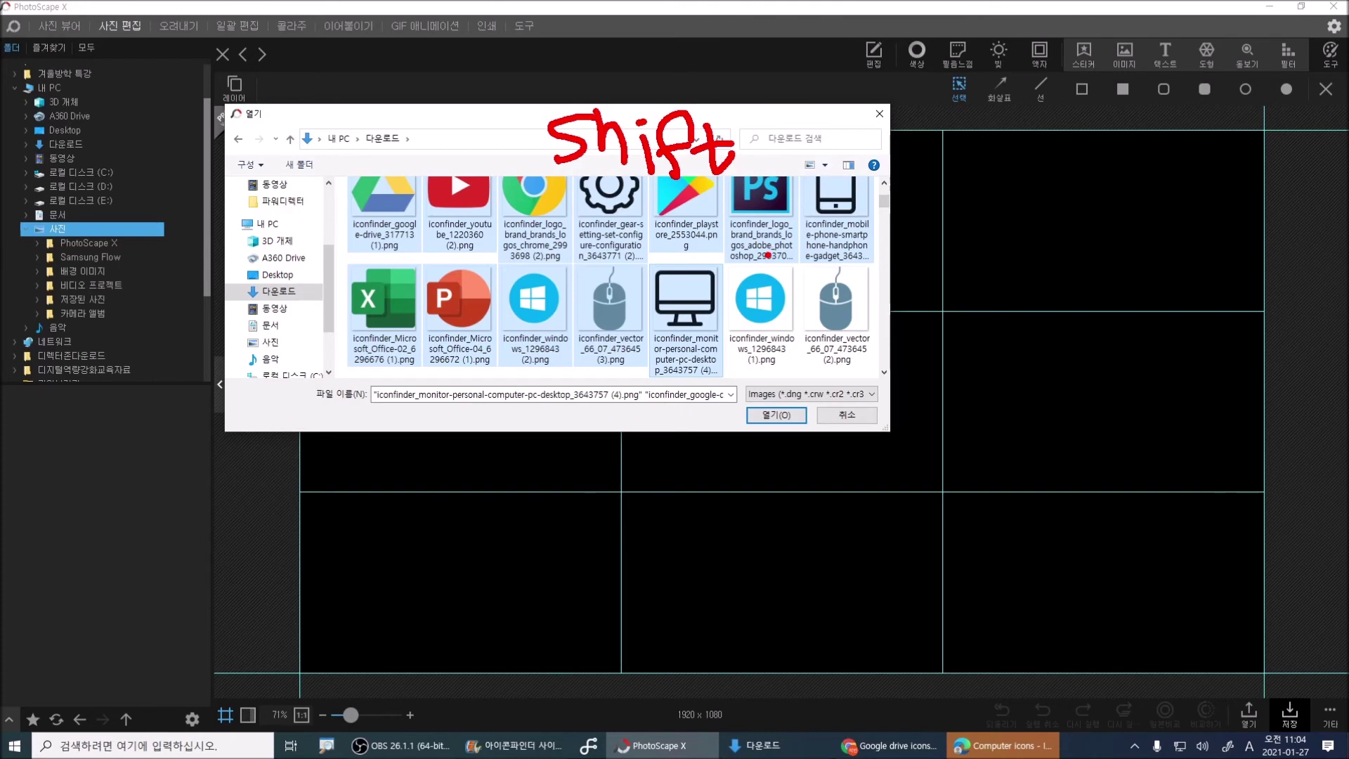
pyautogui.click(776, 415)
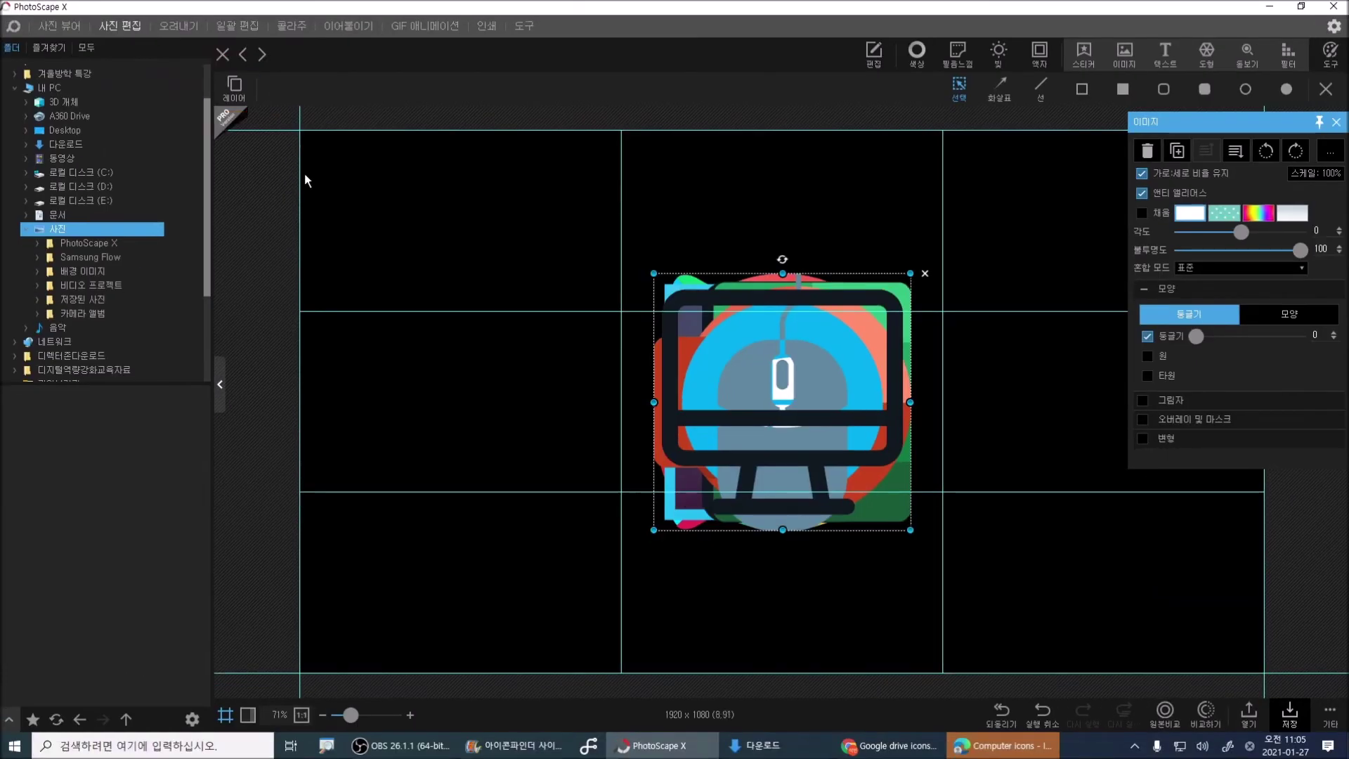
# - Show the layer list of the inserted icons and collapse the folder browser to widen the workspace
pyautogui.click(203, 60)
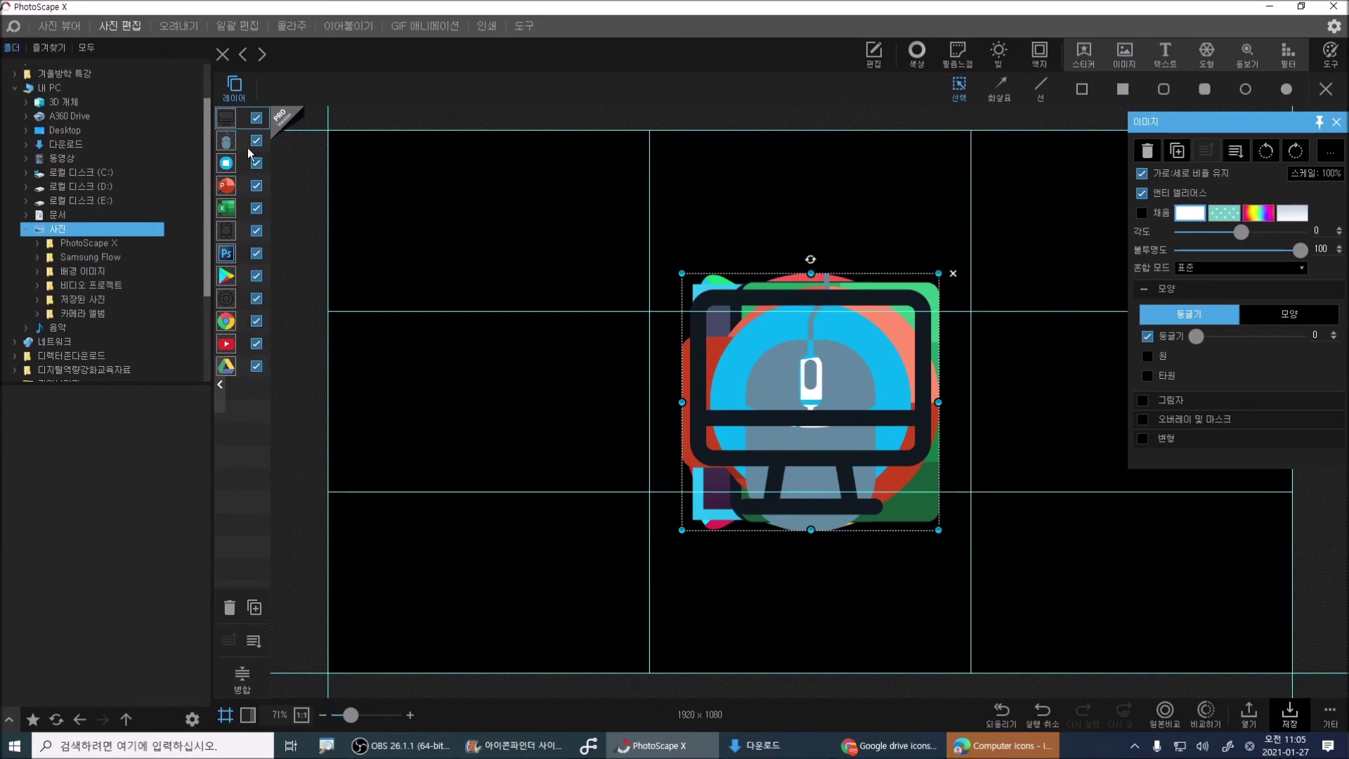
pyautogui.click(518, 484)
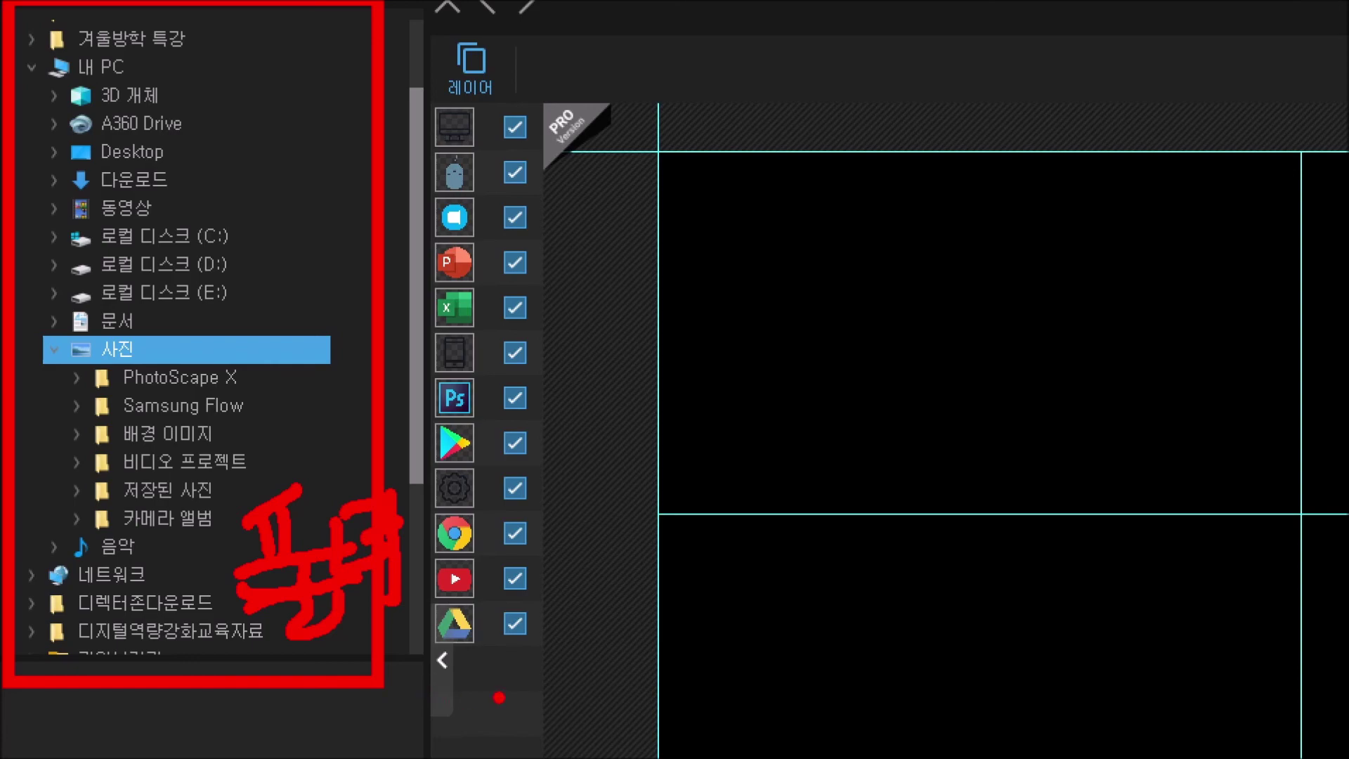
pyautogui.click(442, 660)
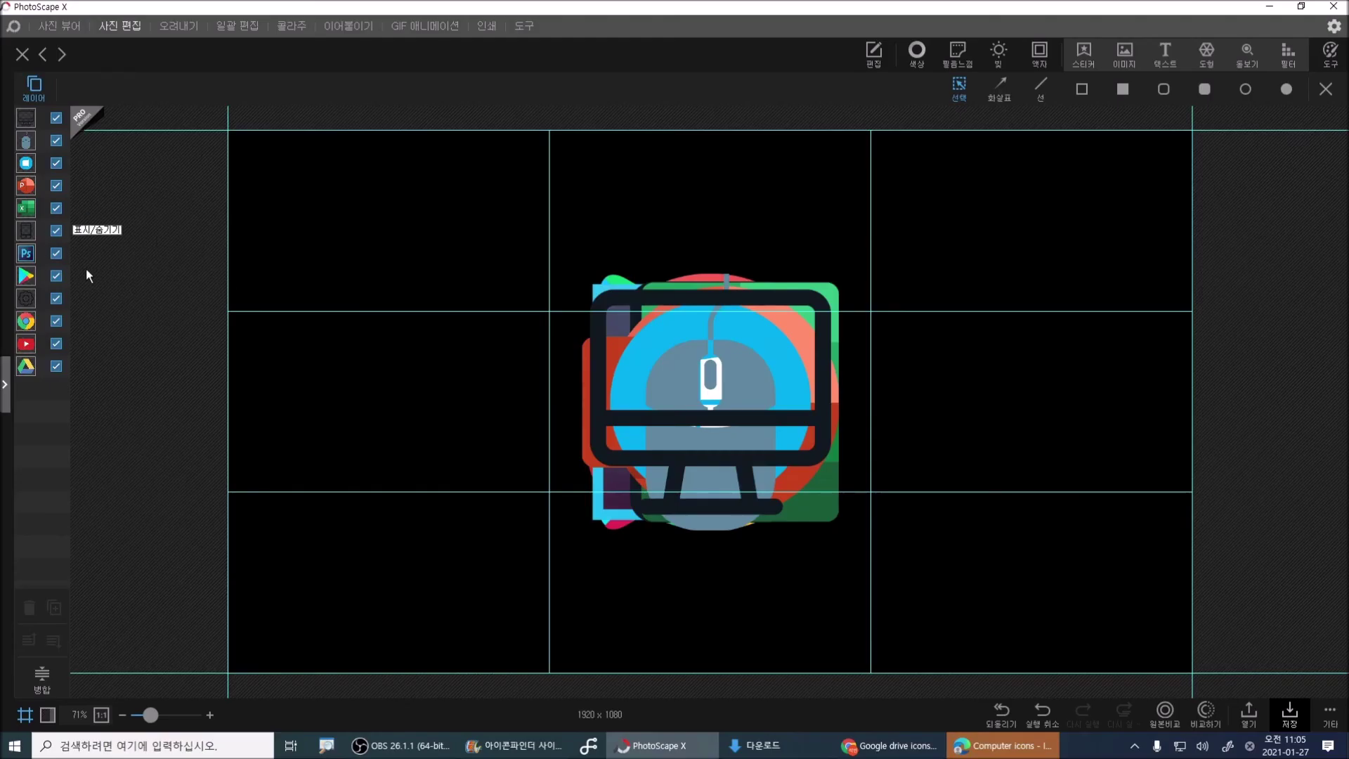
# - Pull the monitor and mouse icons off the stack to the canvas's left edge and fill both with white
pyautogui.moveTo(692, 302); pyautogui.dragTo(215, 230)
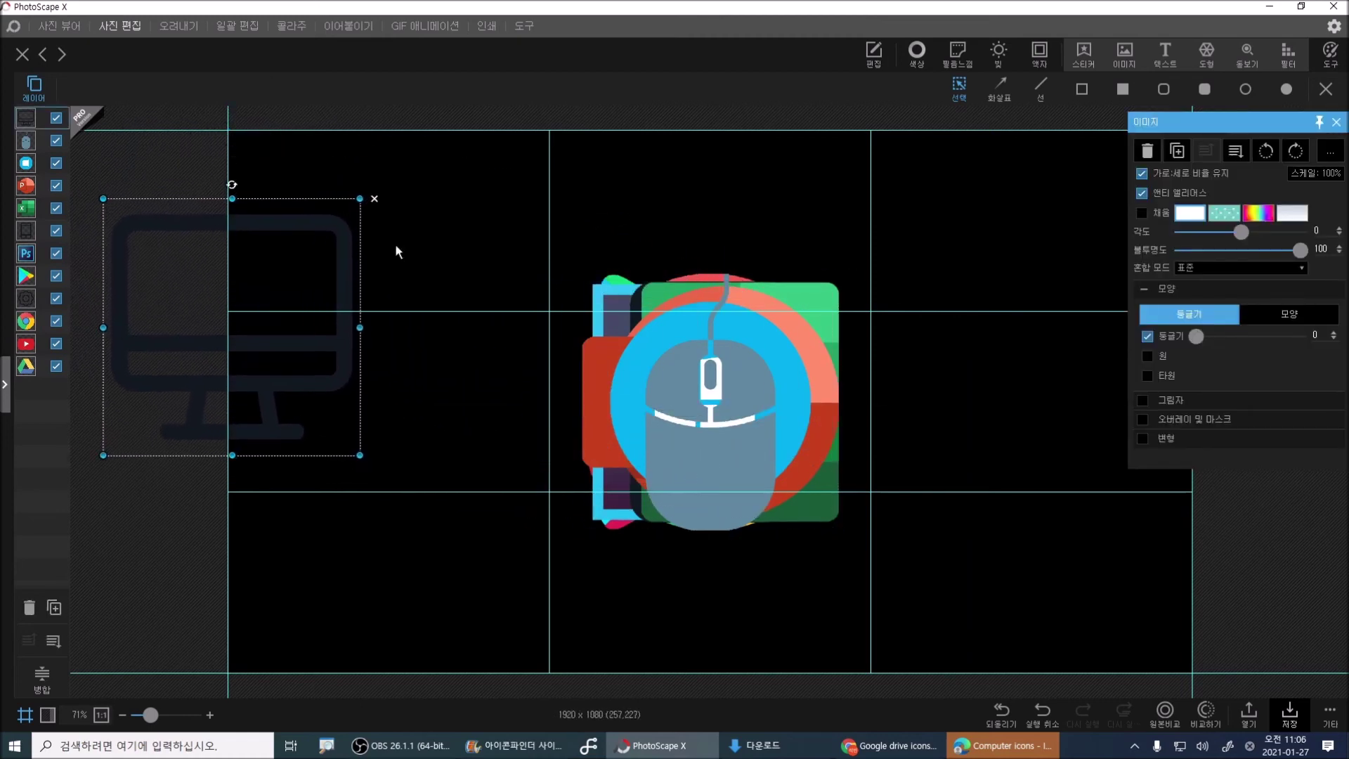
pyautogui.click(1190, 213)
pyautogui.moveTo(688, 475); pyautogui.dragTo(179, 577)
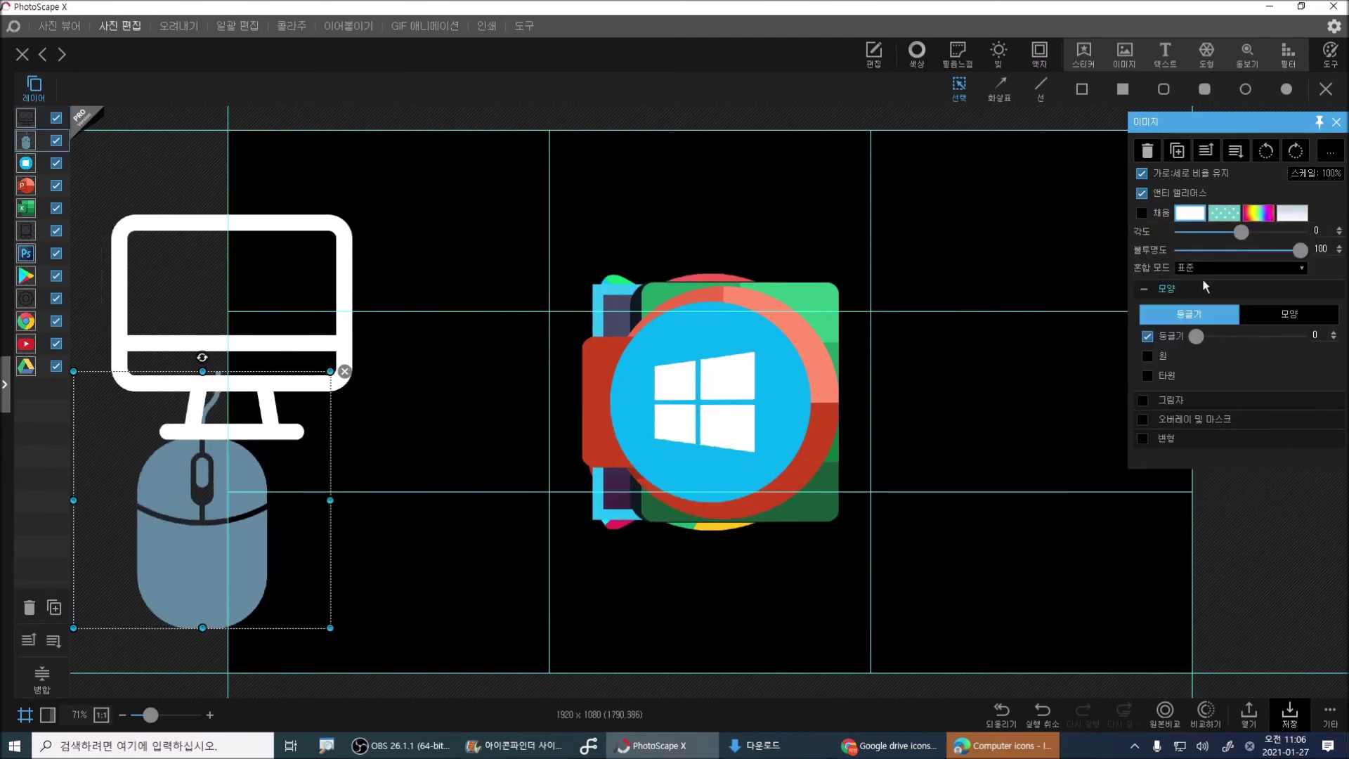
pyautogui.click(1187, 213)
# - Move the Windows logo up and left off the stack, and shift the monitor and mouse icons fully outside the canvas's left edge
pyautogui.moveTo(710, 421); pyautogui.dragTo(575, 259)
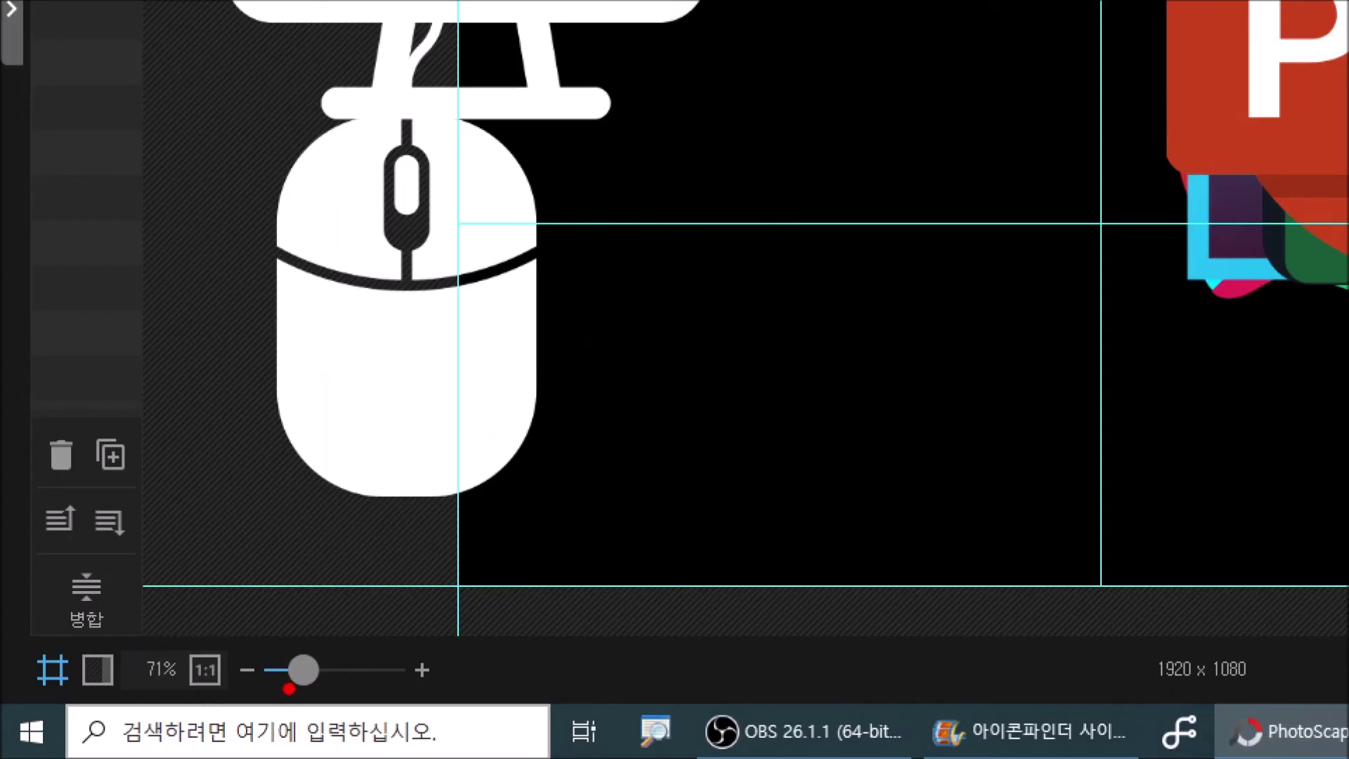
pyautogui.moveTo(249, 686)
pyautogui.mouseDown()
pyautogui.moveTo(230, 624)
pyautogui.moveTo(278, 640)
pyautogui.moveTo(242, 696)
pyautogui.mouseUp()
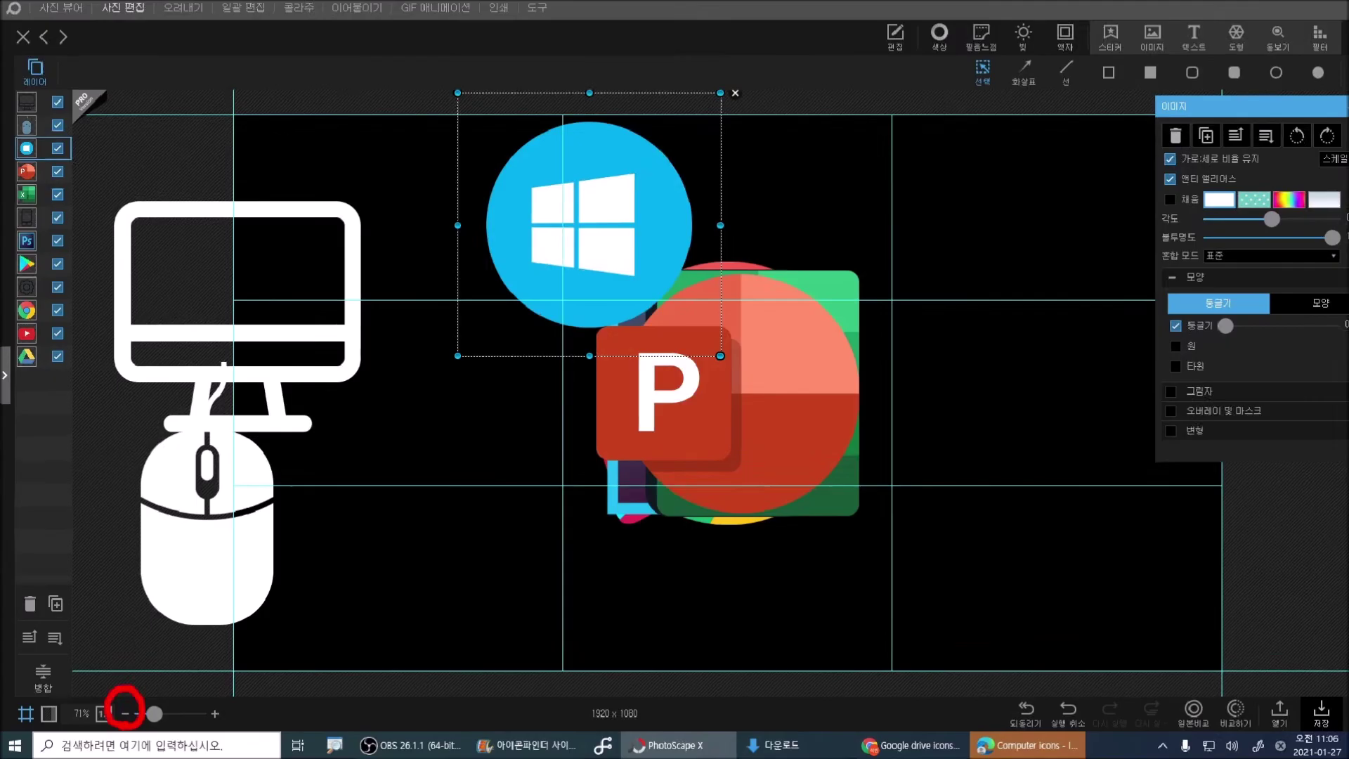
pyautogui.click(247, 670)
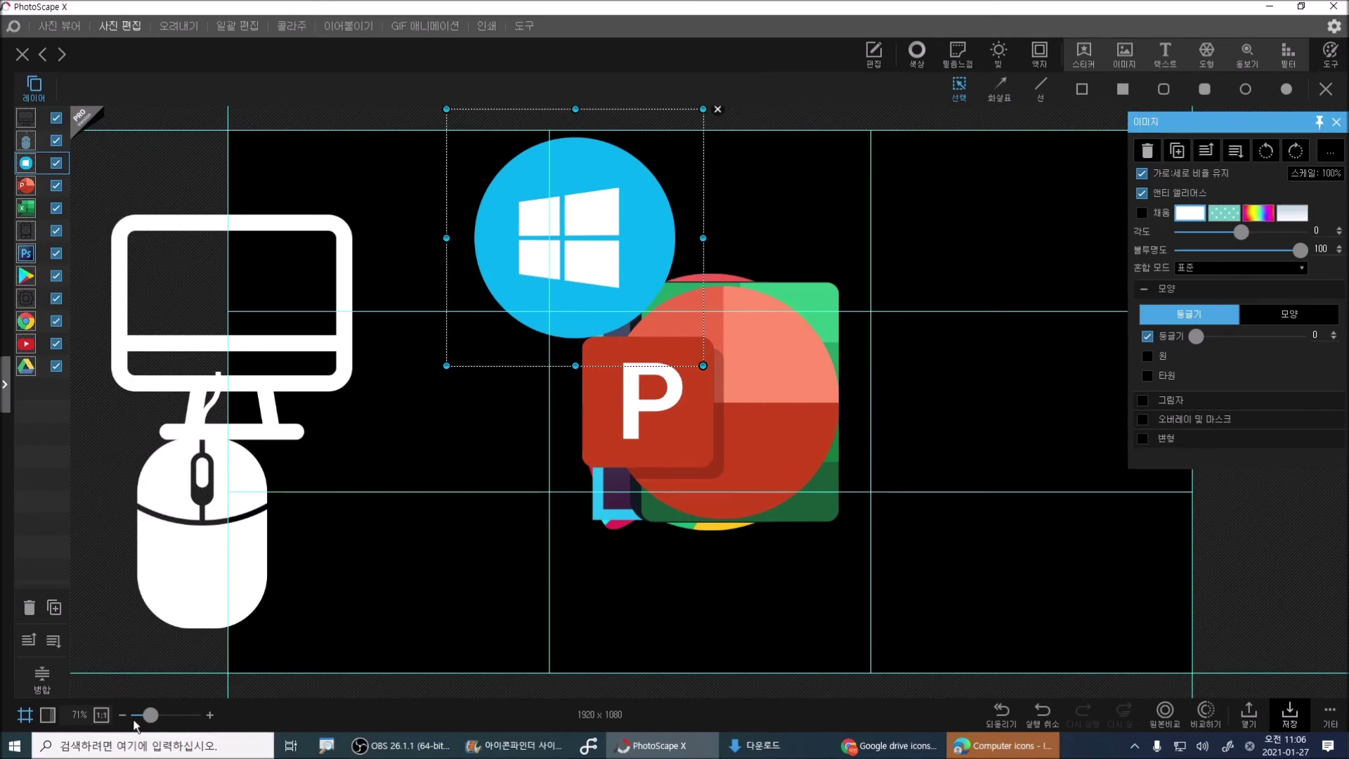
pyautogui.click(123, 716)
pyautogui.click(123, 716)
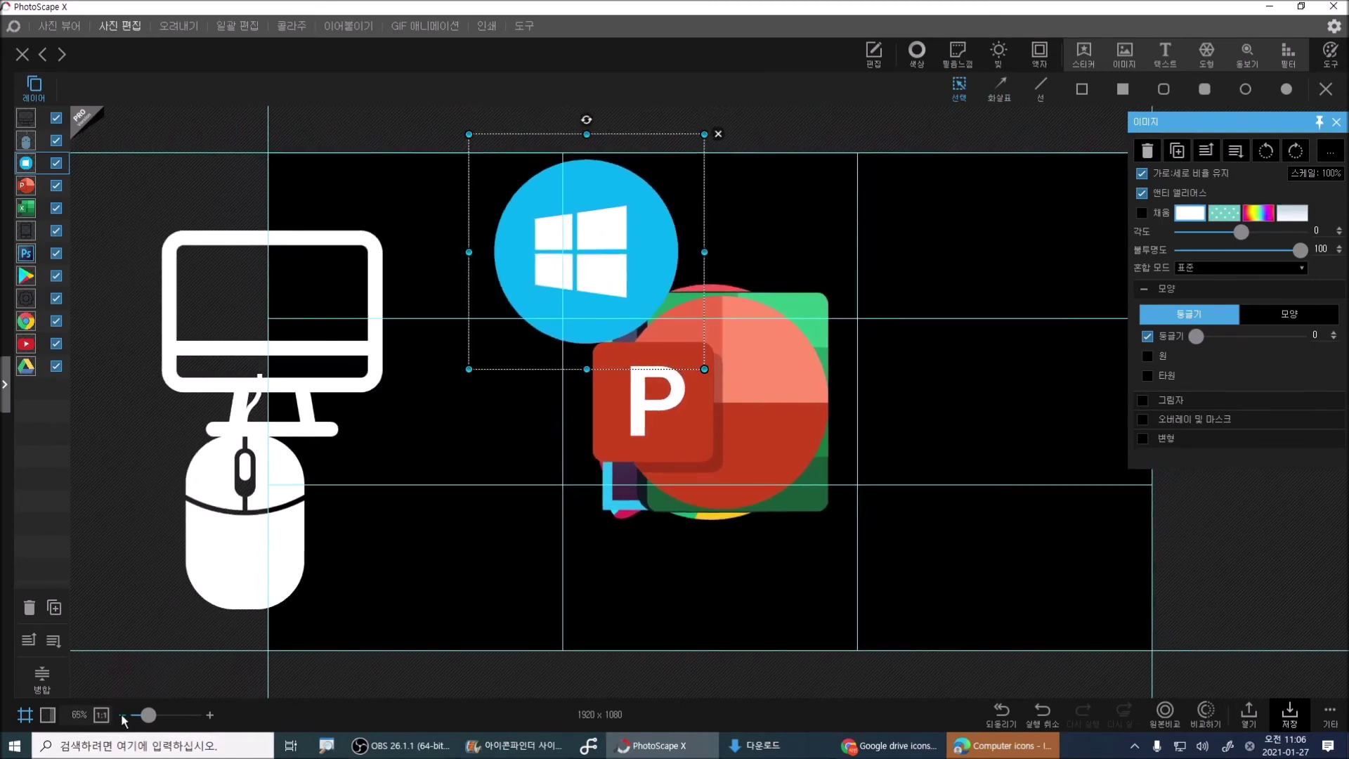
pyautogui.click(123, 716)
pyautogui.click(123, 717)
pyautogui.click(123, 717)
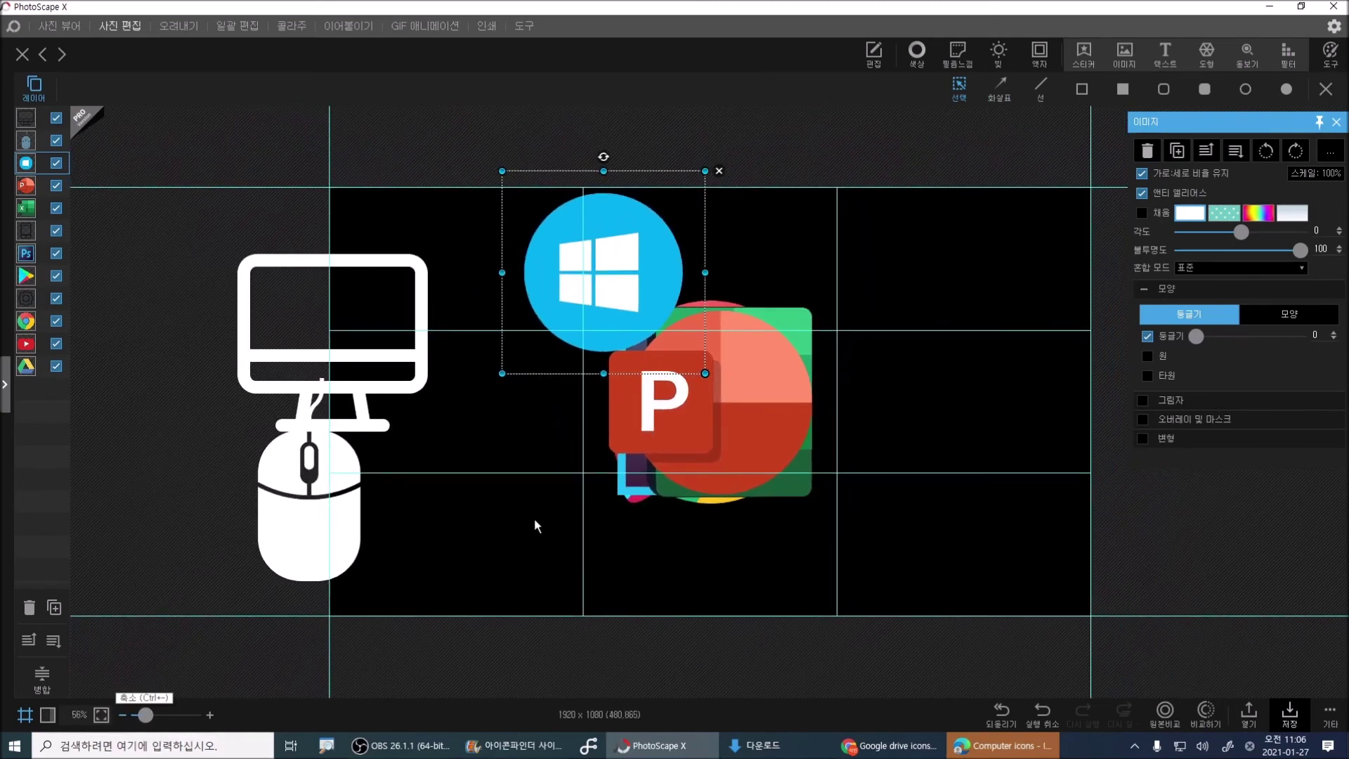
pyautogui.moveTo(336, 316); pyautogui.dragTo(201, 276)
pyautogui.click(278, 485)
pyautogui.moveTo(278, 485); pyautogui.dragTo(143, 502)
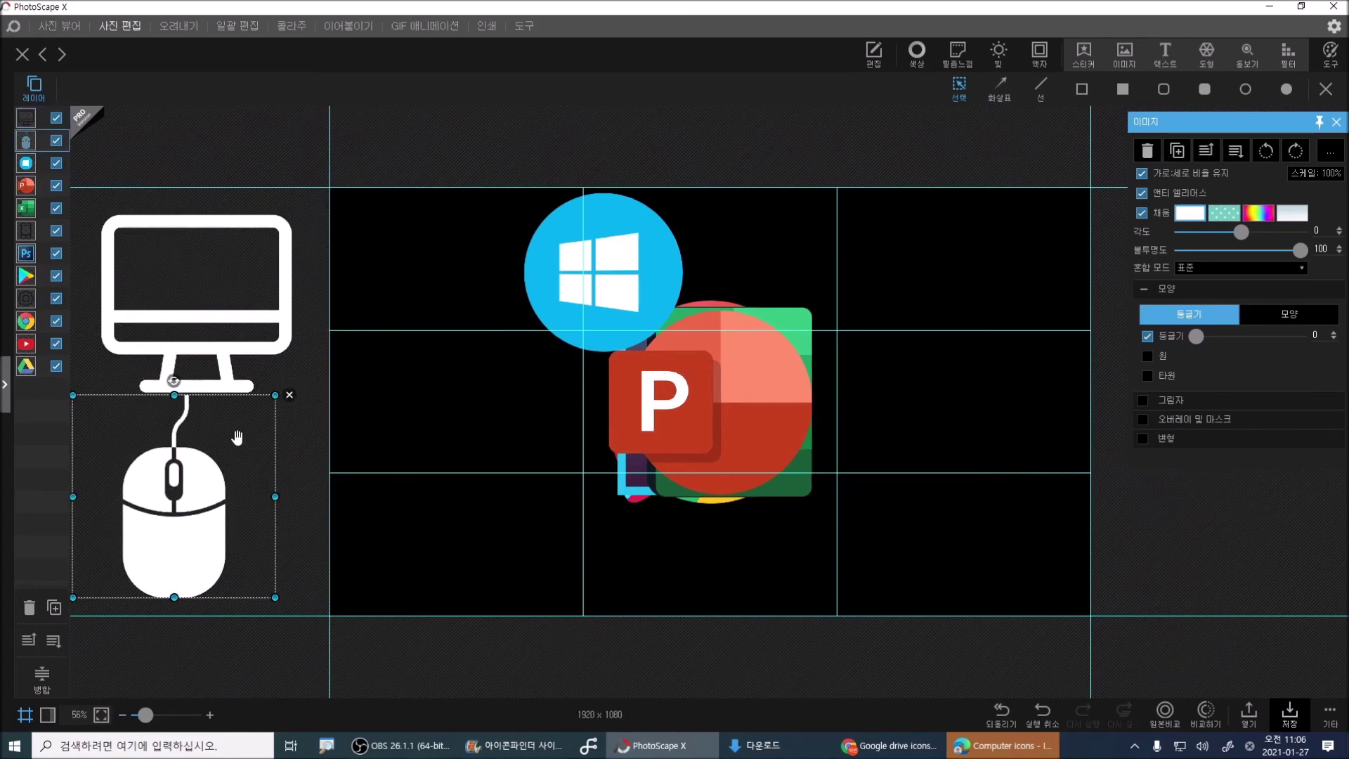
# - Shrink the mouse icon and scale the monitor icon to 39.2%, placing the mouse below the monitor left of the canvas
pyautogui.moveTo(275, 395); pyautogui.dragTo(190, 479)
pyautogui.click(251, 300)
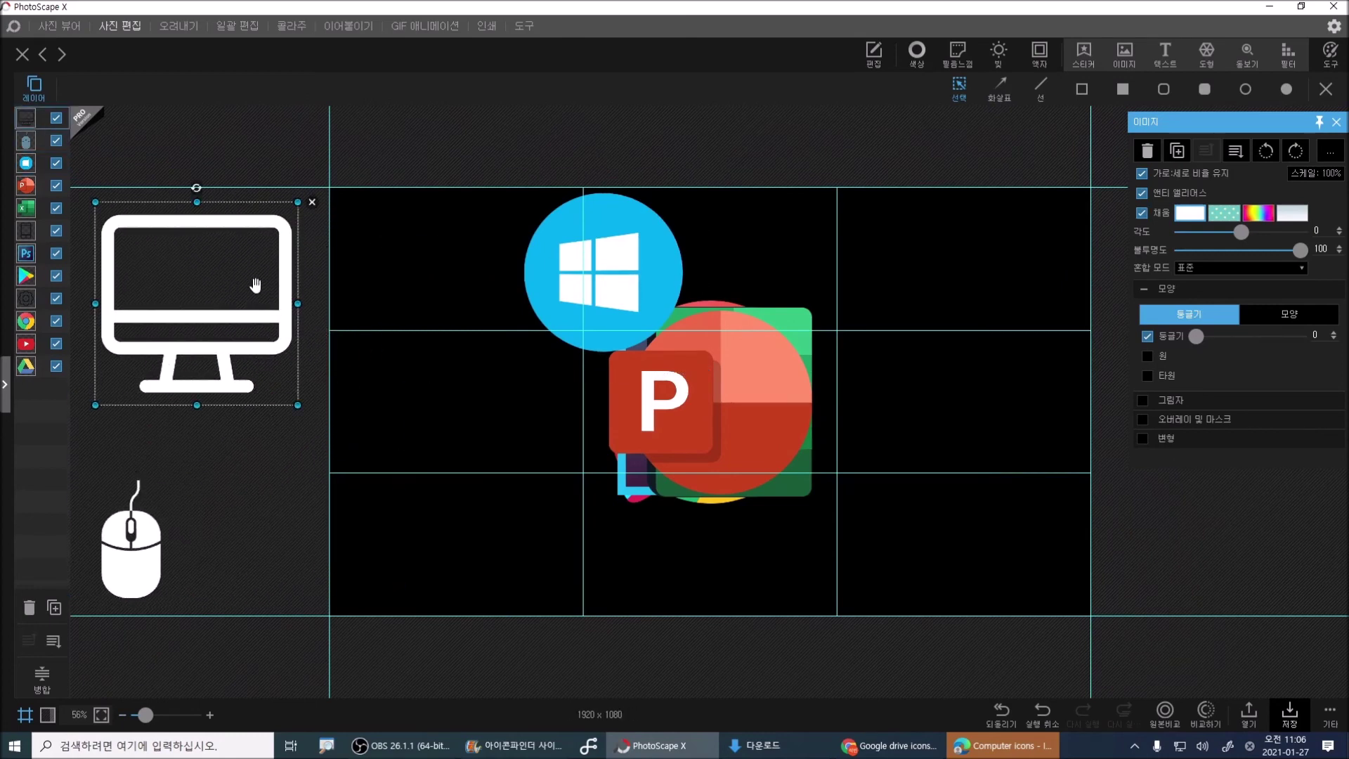
pyautogui.moveTo(299, 203); pyautogui.dragTo(175, 325)
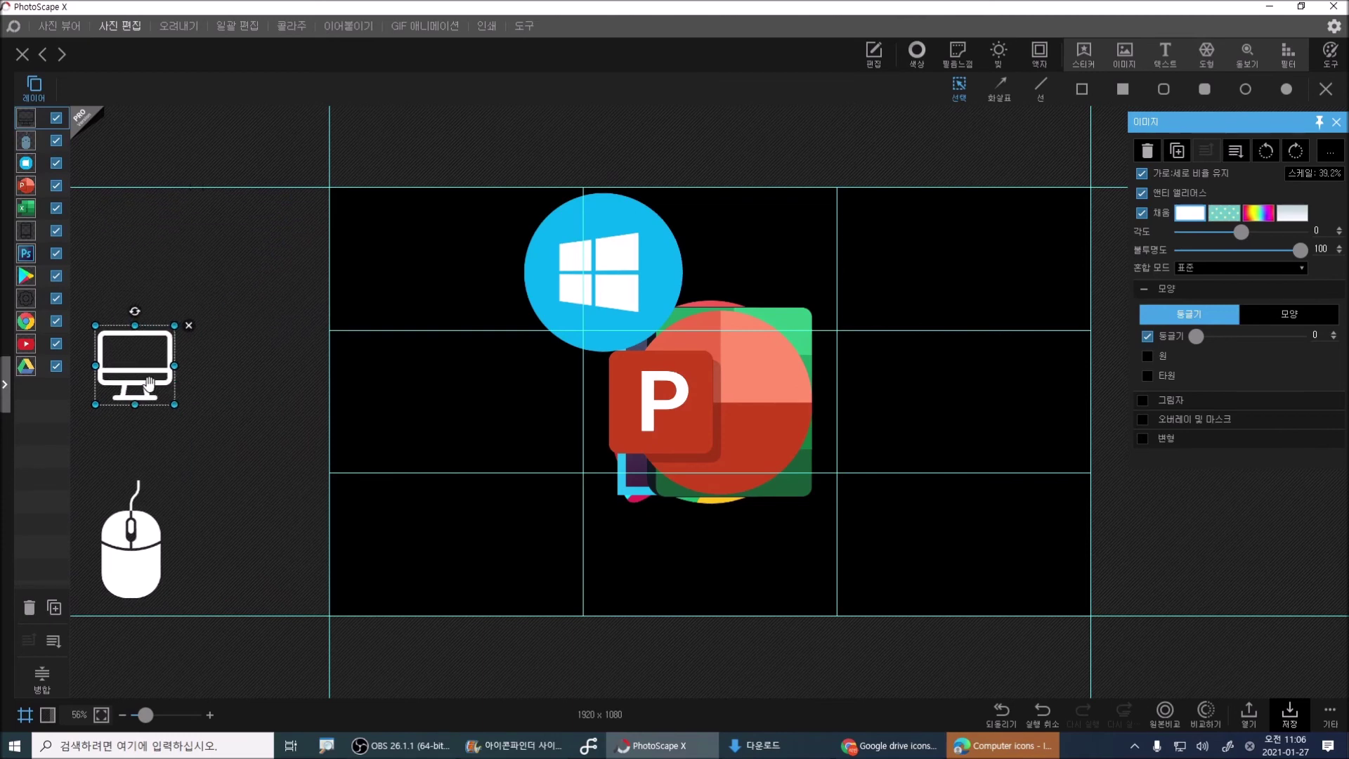
pyautogui.moveTo(149, 386); pyautogui.dragTo(146, 300)
pyautogui.moveTo(129, 585); pyautogui.dragTo(121, 451)
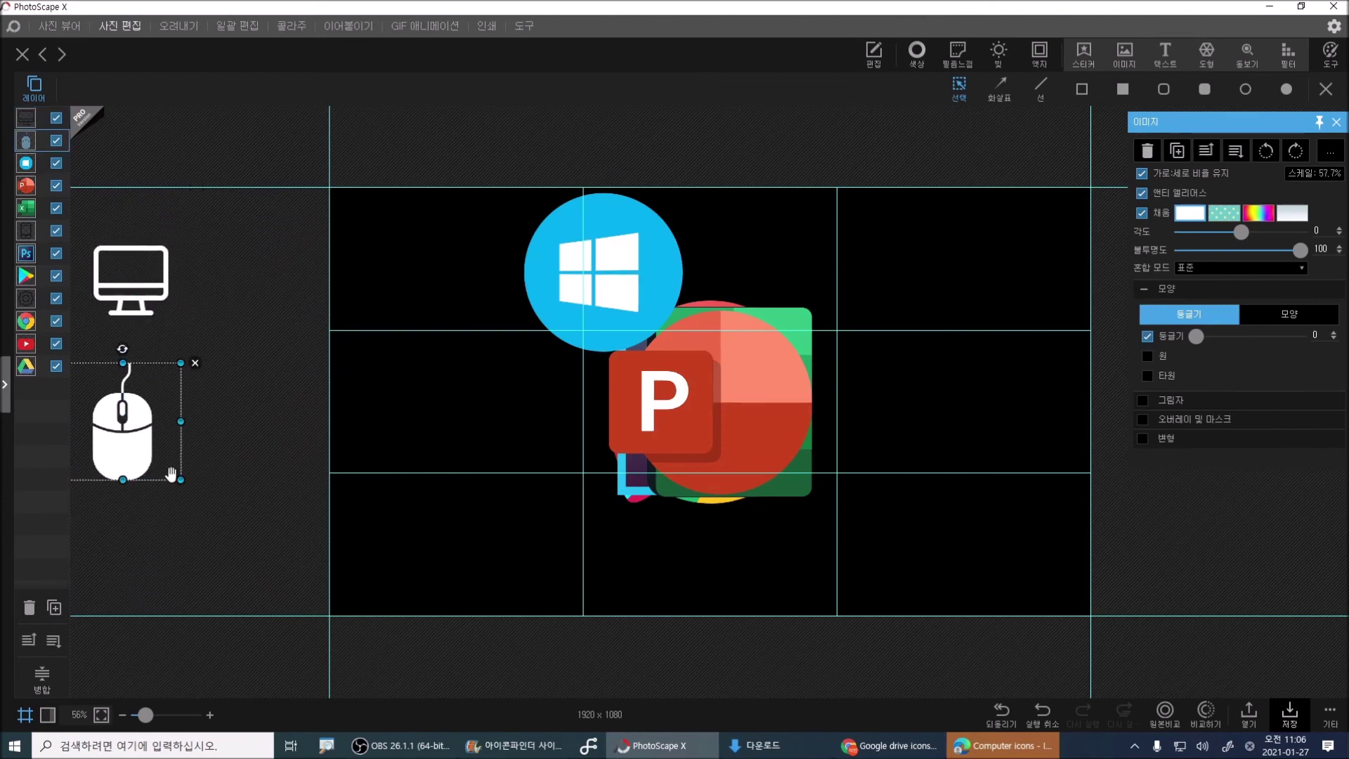
pyautogui.moveTo(184, 482); pyautogui.dragTo(154, 451)
pyautogui.moveTo(116, 407); pyautogui.dragTo(137, 387)
# - Move the Windows and PowerPoint icons into the area left of the canvas and shrink each one
pyautogui.click(638, 264)
pyautogui.moveTo(638, 263); pyautogui.dragTo(205, 506)
pyautogui.moveTo(280, 413); pyautogui.dragTo(156, 491)
pyautogui.moveTo(636, 379); pyautogui.dragTo(192, 272)
pyautogui.moveTo(370, 192); pyautogui.dragTo(243, 321)
# - Shrink the Excel icon into the area left of the canvas and shift the smartphone icon up and left off the stack
pyautogui.moveTo(814, 316); pyautogui.dragTo(244, 516)
pyautogui.moveTo(710, 401); pyautogui.dragTo(686, 356)
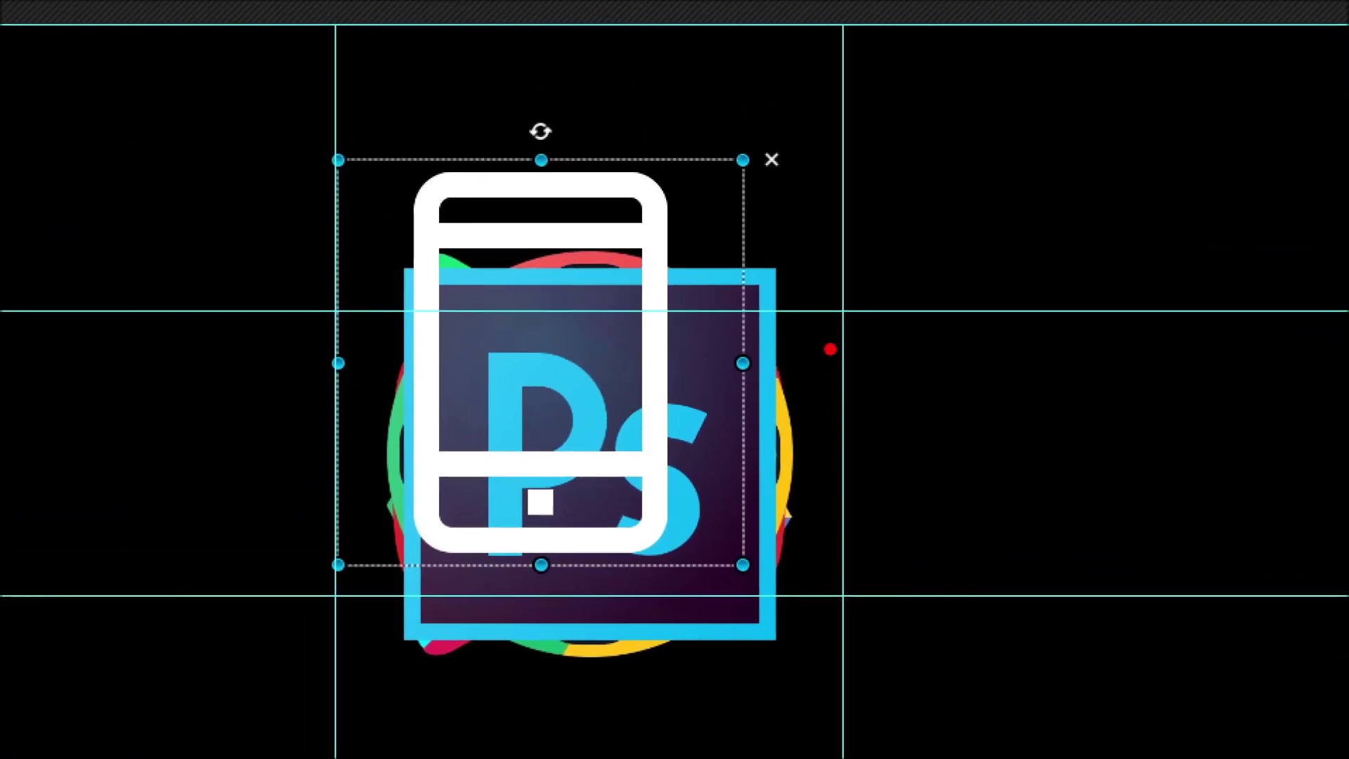
pyautogui.moveTo(752, 191)
pyautogui.mouseDown()
pyautogui.moveTo(713, 153)
pyautogui.moveTo(773, 126)
pyautogui.moveTo(731, 201)
pyautogui.mouseUp()
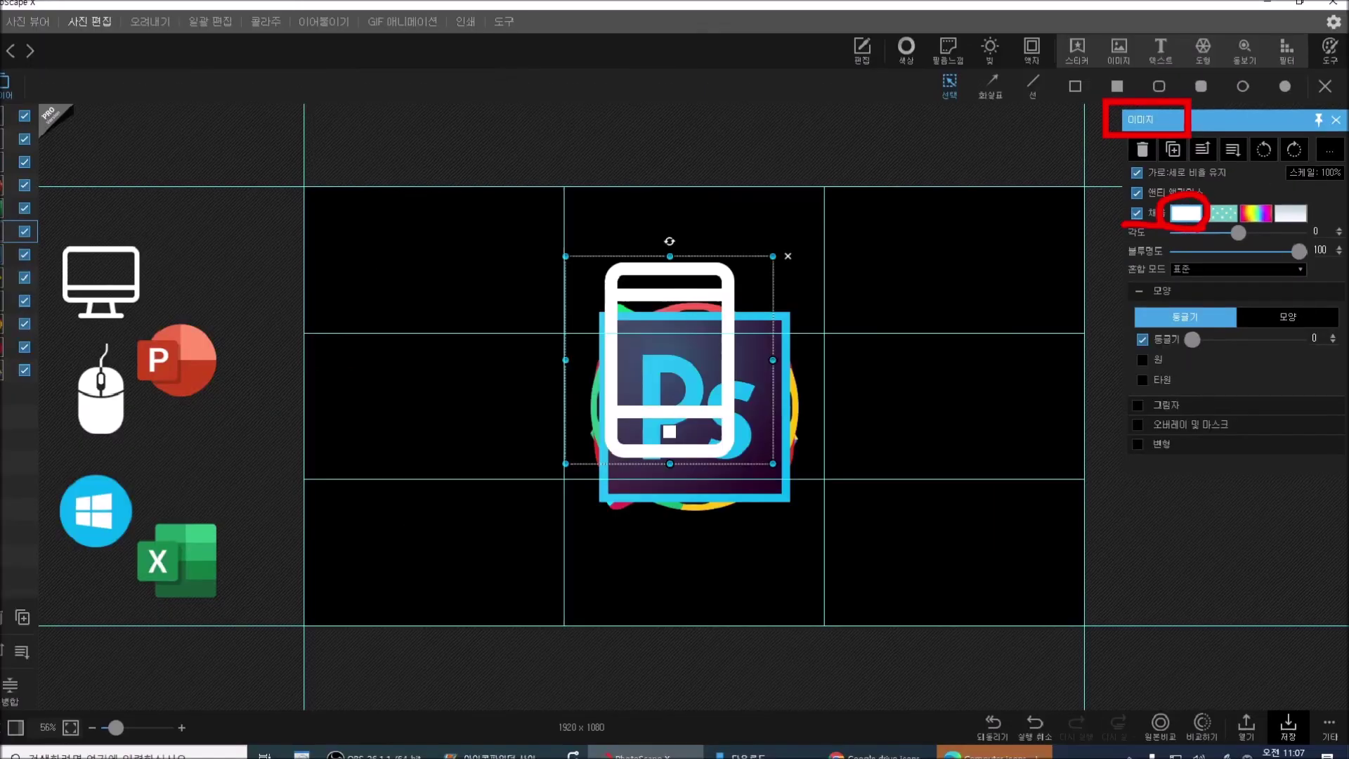
# - Fill the smartphone icon with white and place it at 43.4% scale beside the monitor, outside the canvas
pyautogui.click(1027, 246)
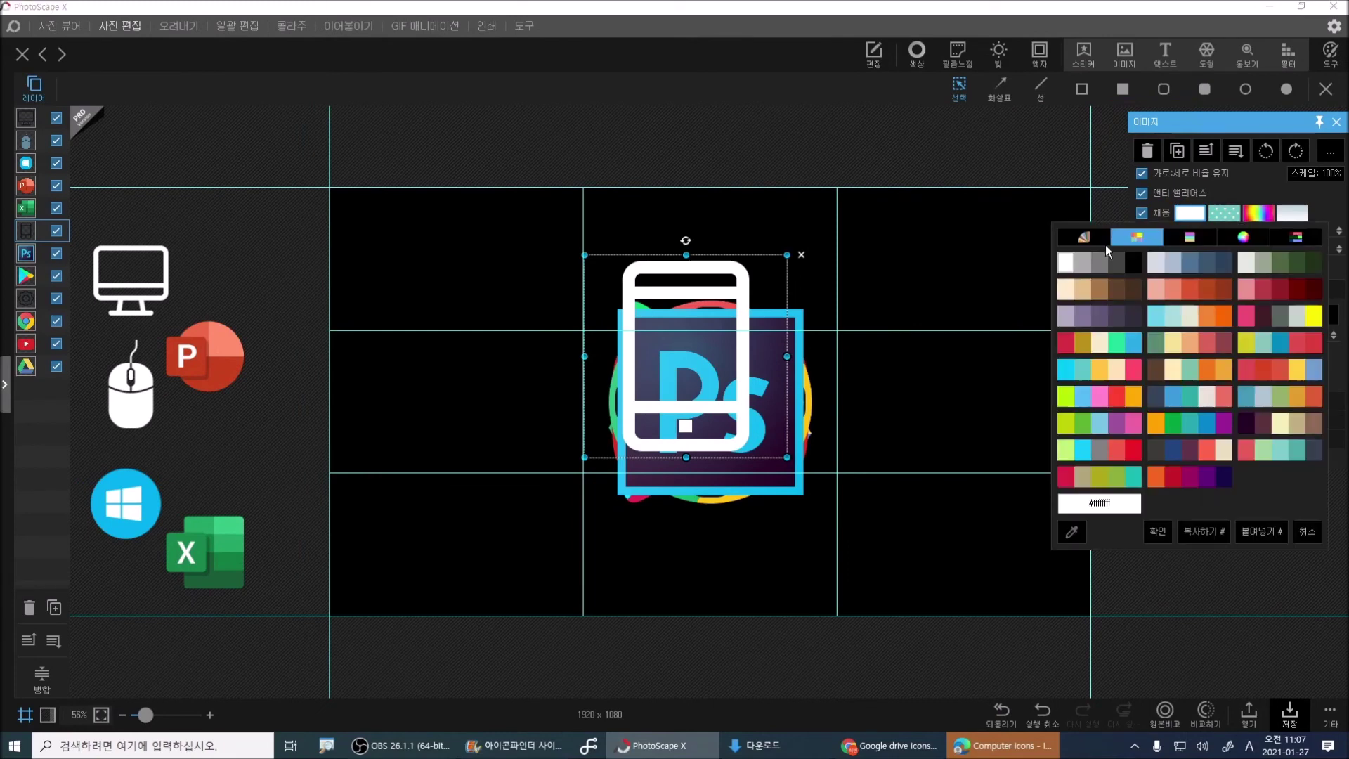
pyautogui.click(1066, 265)
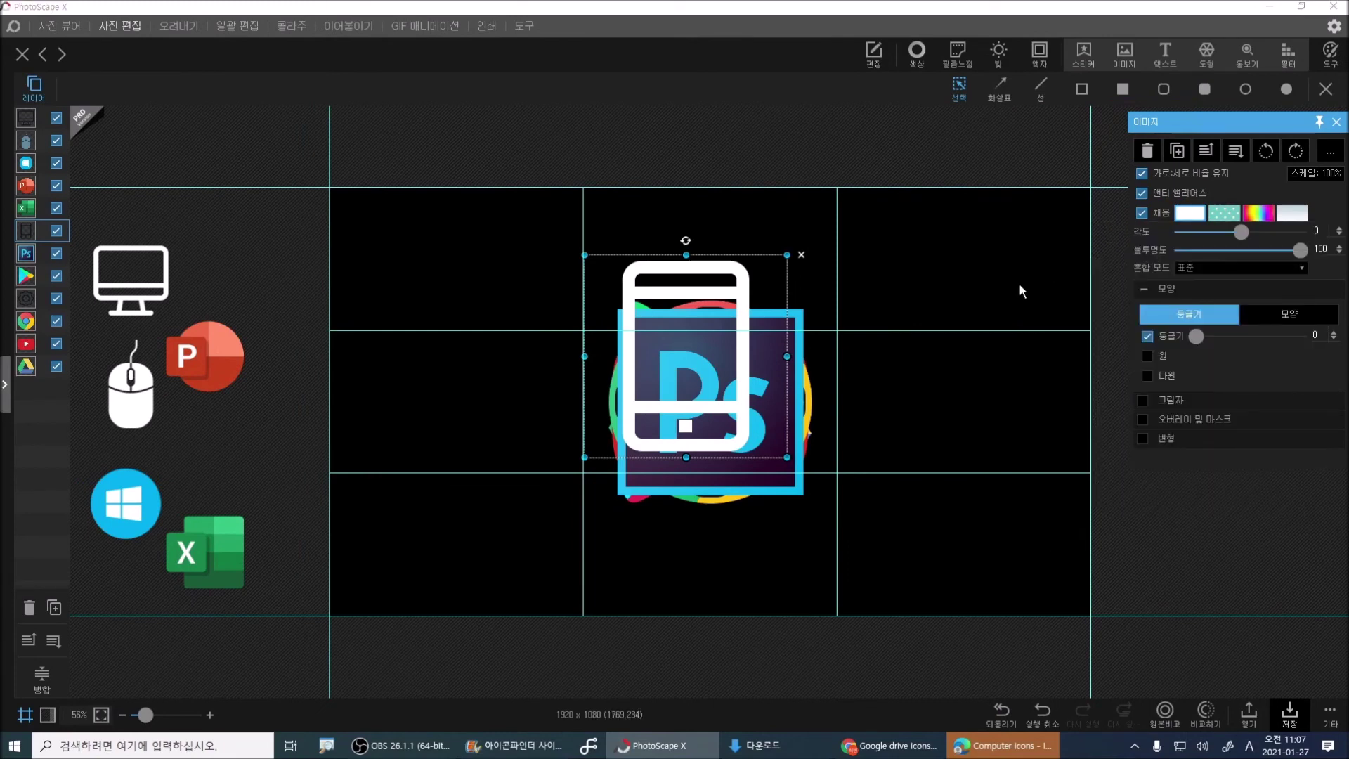
pyautogui.moveTo(790, 252); pyautogui.dragTo(673, 370)
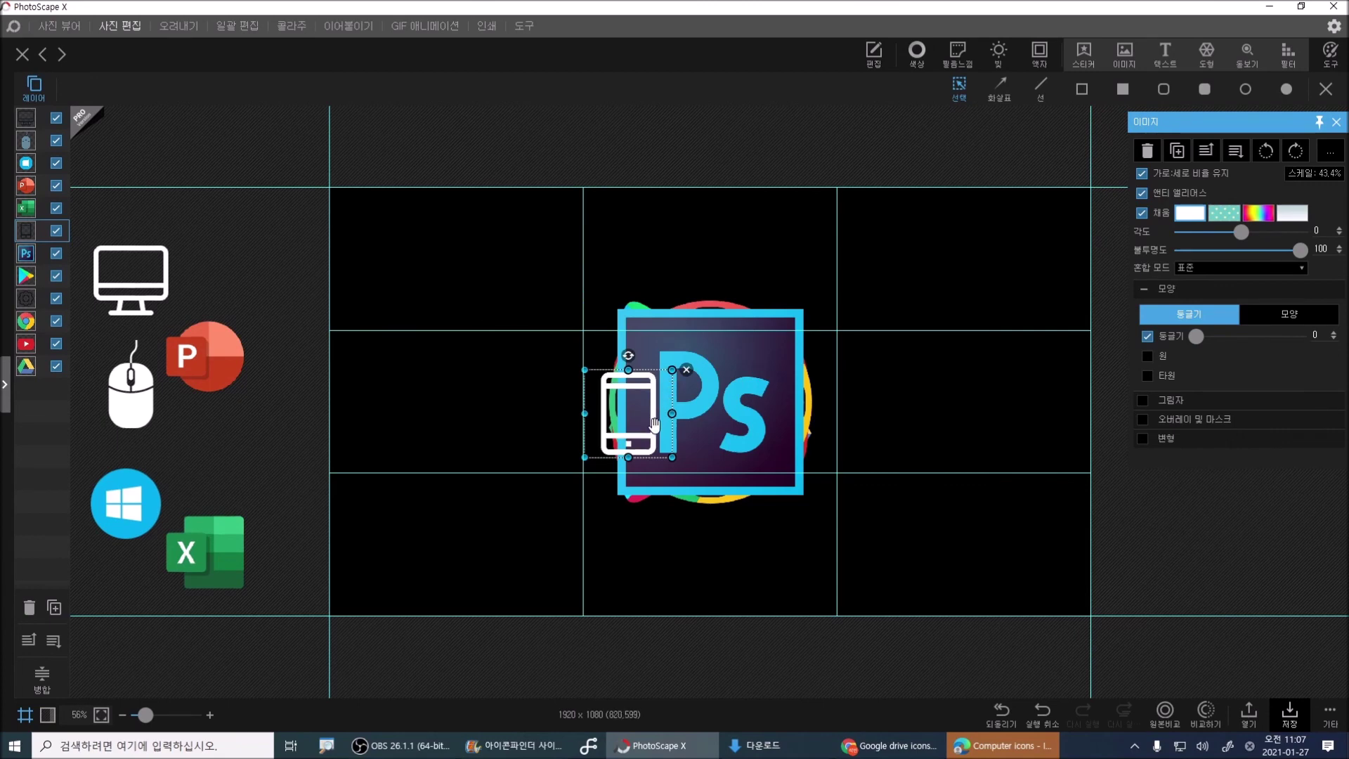
pyautogui.moveTo(612, 438); pyautogui.dragTo(255, 286)
# - Scale the Photoshop icon to 42.7% and move it left of the canvas, below the PowerPoint icon
pyautogui.click(739, 418)
pyautogui.moveTo(812, 301); pyautogui.dragTo(696, 416)
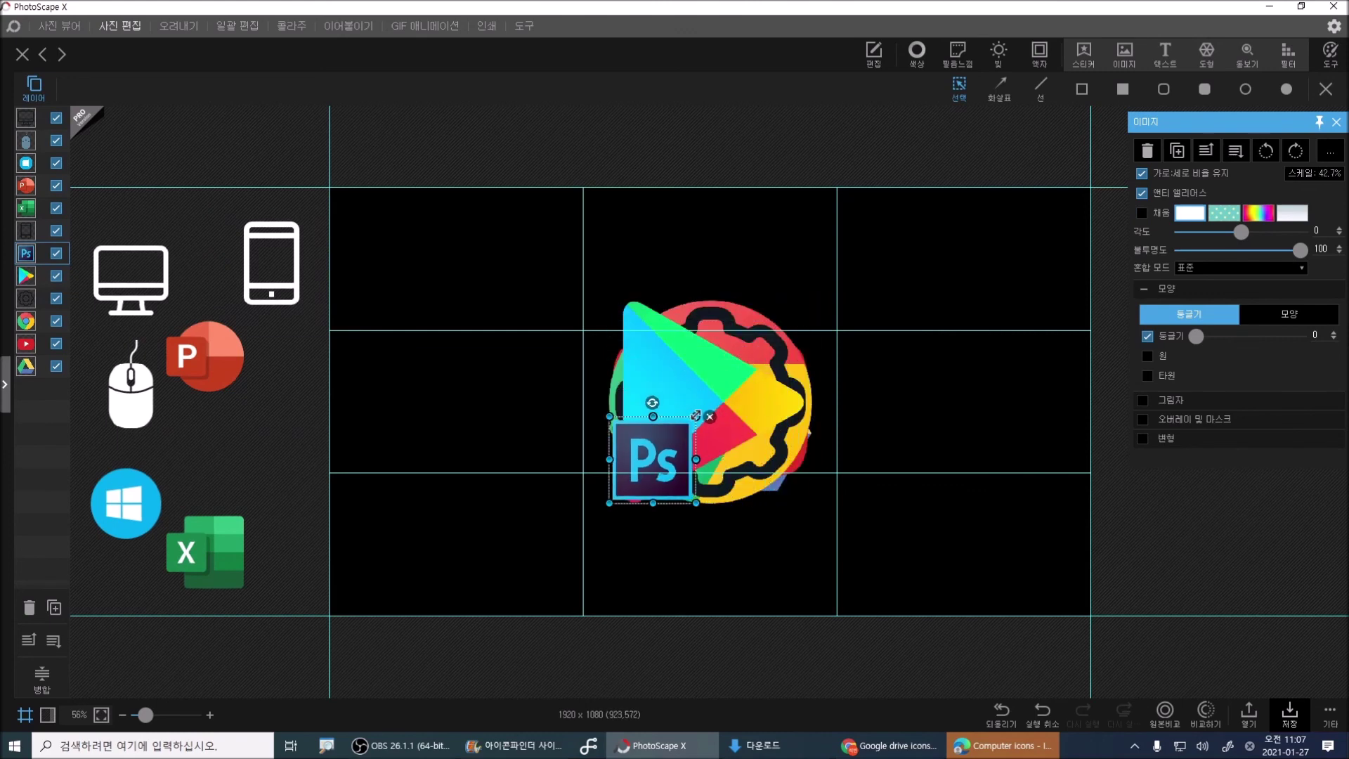
pyautogui.moveTo(654, 460); pyautogui.dragTo(259, 452)
# - Scale the Google Play icon to 30.9% and place it left of the canvas, shifting the Excel icon below the Windows logo to make room
pyautogui.click(693, 407)
pyautogui.moveTo(812, 302); pyautogui.dragTo(692, 419)
pyautogui.moveTo(654, 460); pyautogui.dragTo(133, 586)
pyautogui.moveTo(281, 580); pyautogui.dragTo(209, 583)
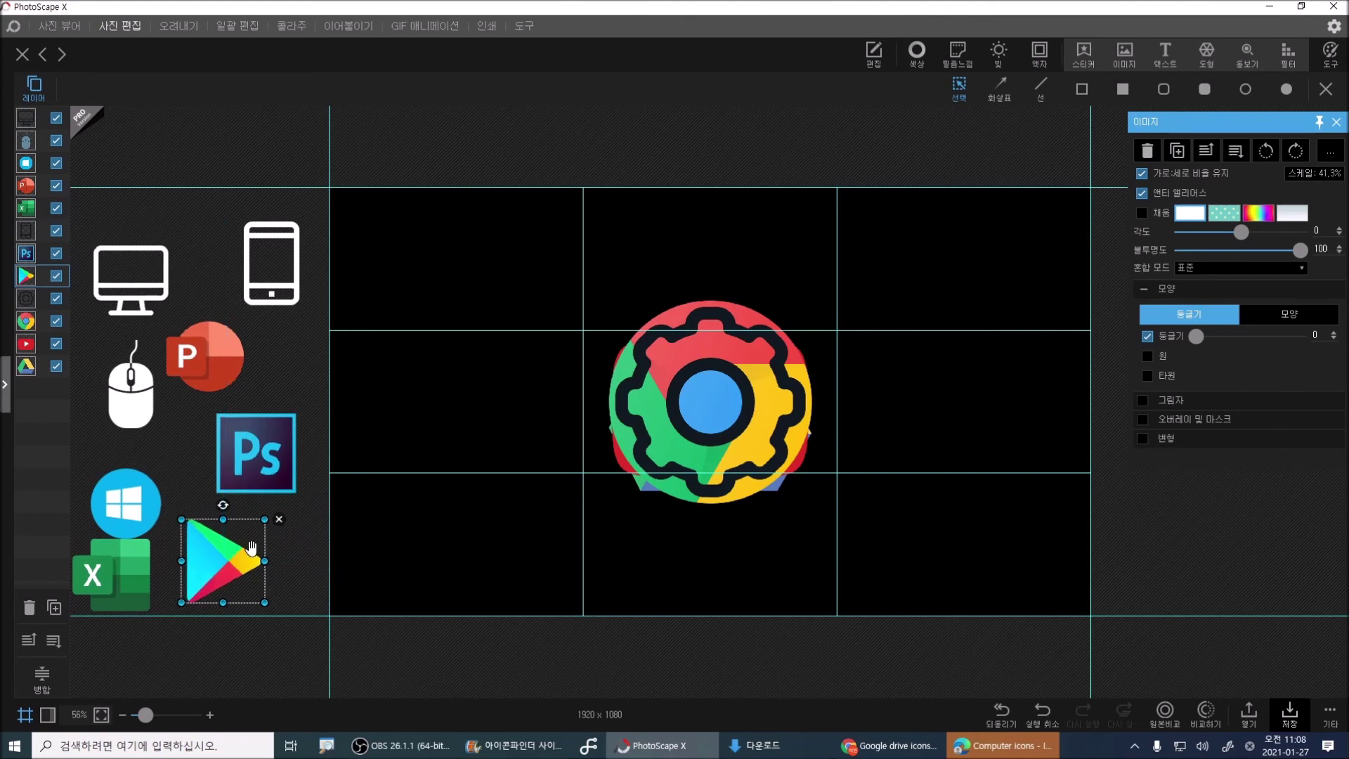
pyautogui.moveTo(265, 520); pyautogui.dragTo(243, 540)
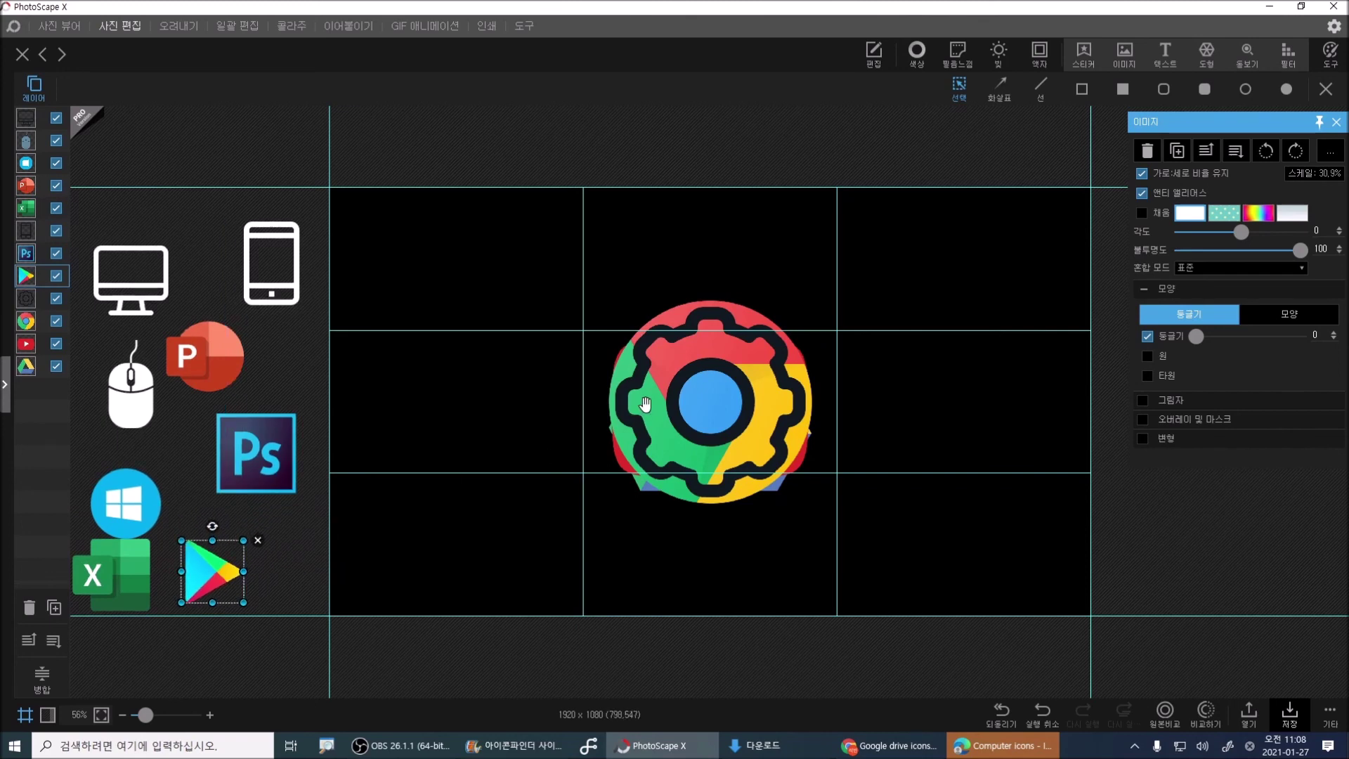
# - Scale the gear icon to 32.3%, place it beside the PowerPoint icon left of the canvas, and fill it with white
pyautogui.click(762, 392)
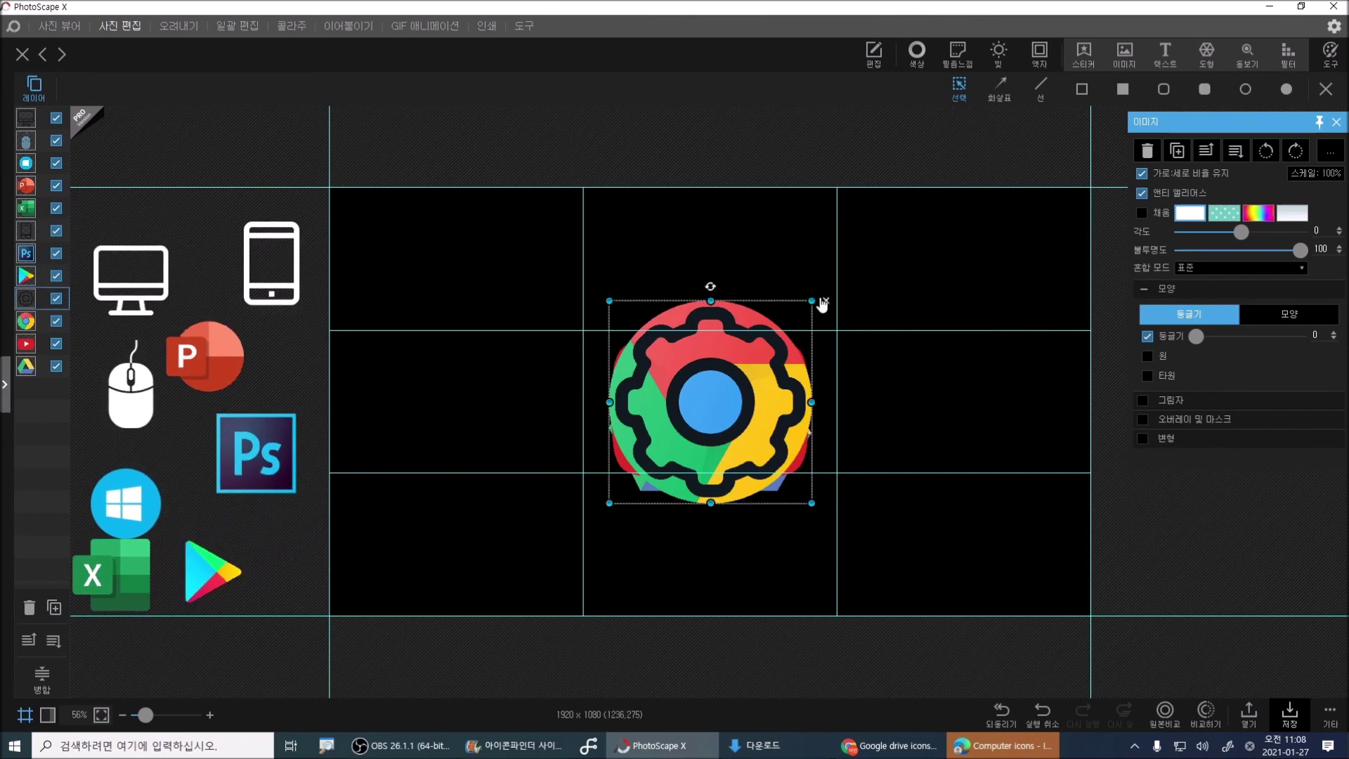
pyautogui.moveTo(813, 303); pyautogui.dragTo(675, 438)
pyautogui.moveTo(658, 487); pyautogui.dragTo(286, 387)
pyautogui.click(1199, 222)
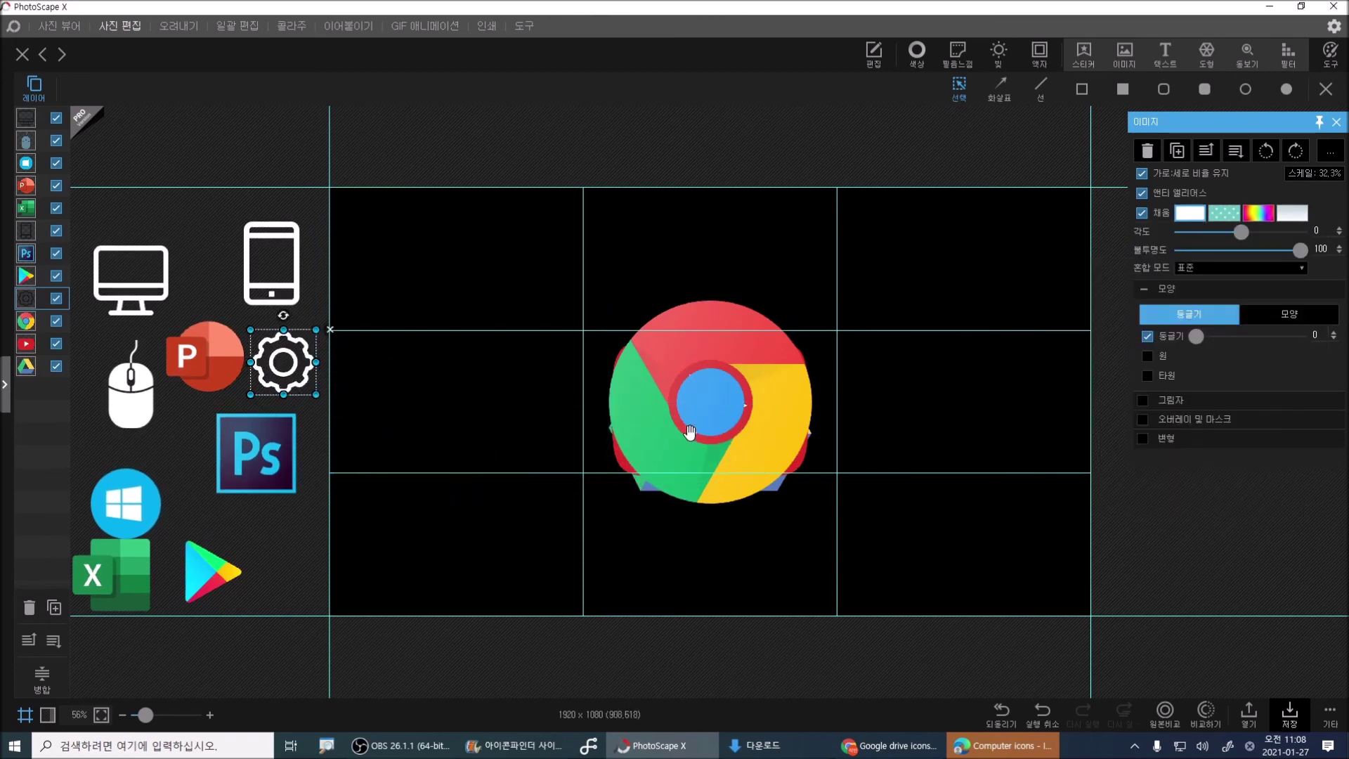
# - Shrink the Chrome icon to about half size and place it beside the Google Play icon, left of the canvas
pyautogui.click(761, 390)
pyautogui.moveTo(813, 302); pyautogui.dragTo(707, 407)
pyautogui.moveTo(690, 484); pyautogui.dragTo(300, 585)
# - Place the YouTube icon at 39.2% scale above the monitor and the Google Drive icon at 32.6% between the mouse and Photoshop icons
pyautogui.click(732, 429)
pyautogui.moveTo(766, 411); pyautogui.dragTo(179, 223)
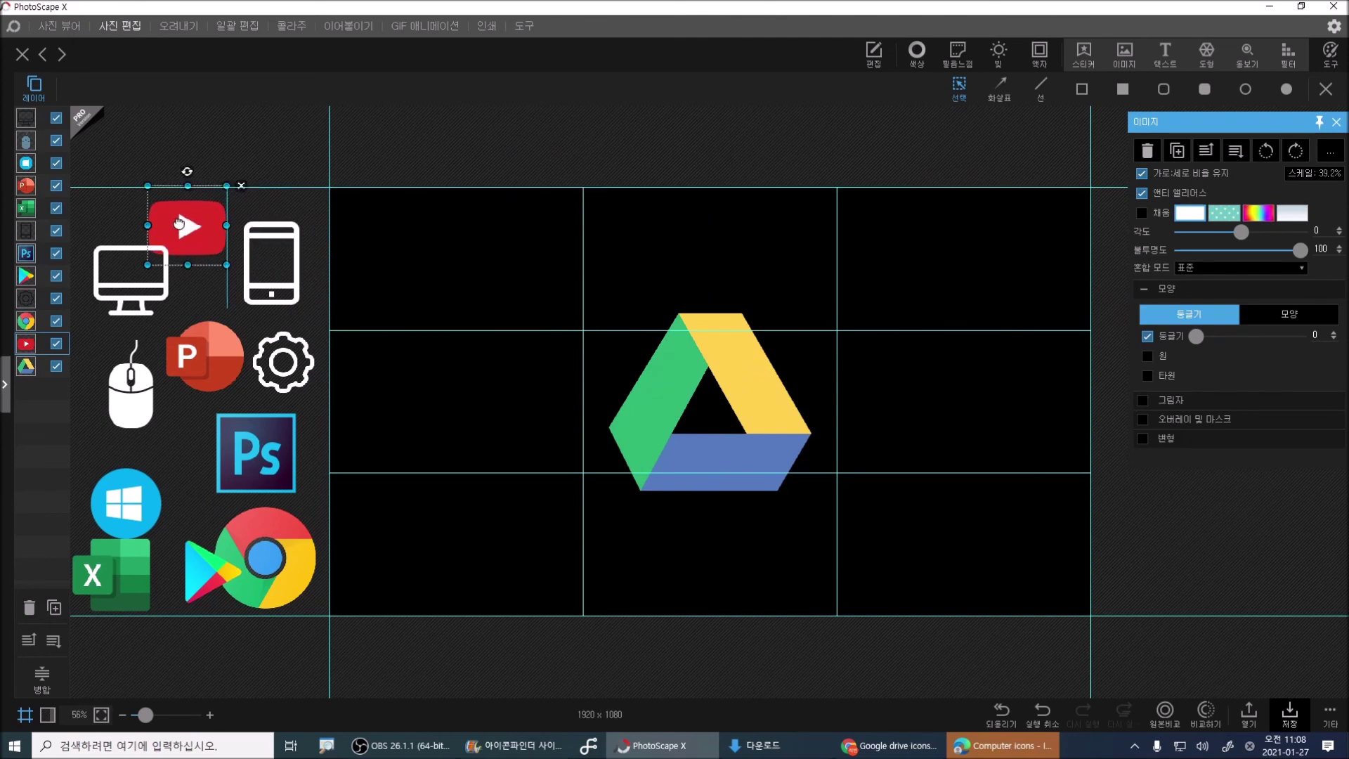
pyautogui.click(759, 450)
pyautogui.moveTo(810, 300); pyautogui.dragTo(176, 444)
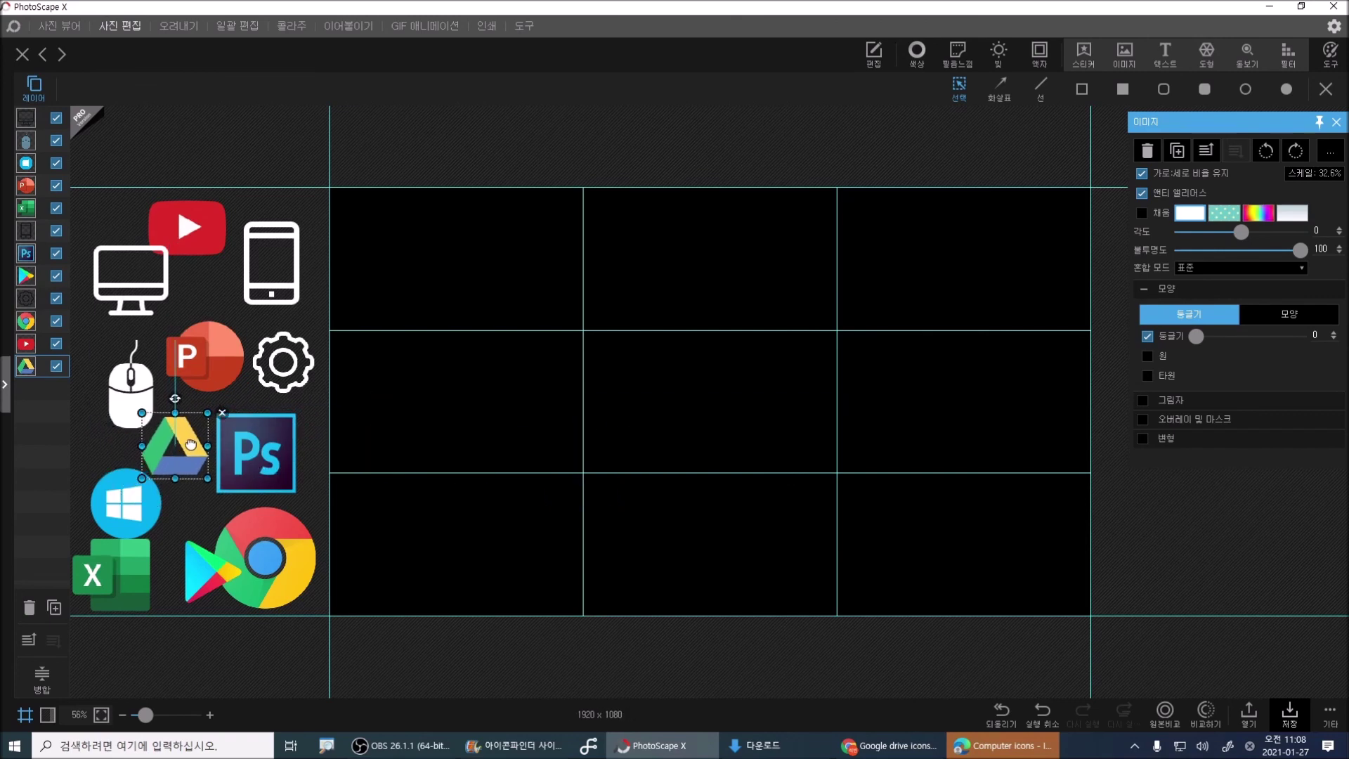
pyautogui.click(293, 650)
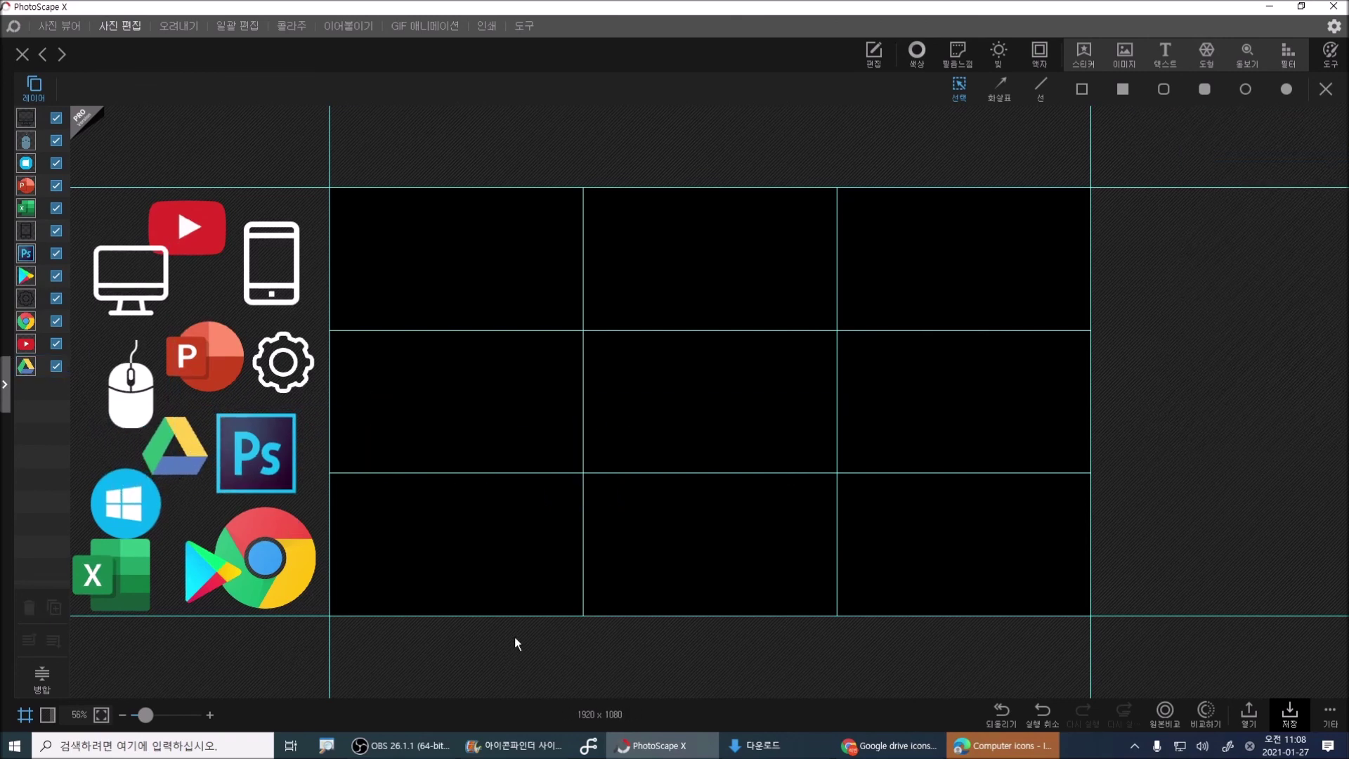